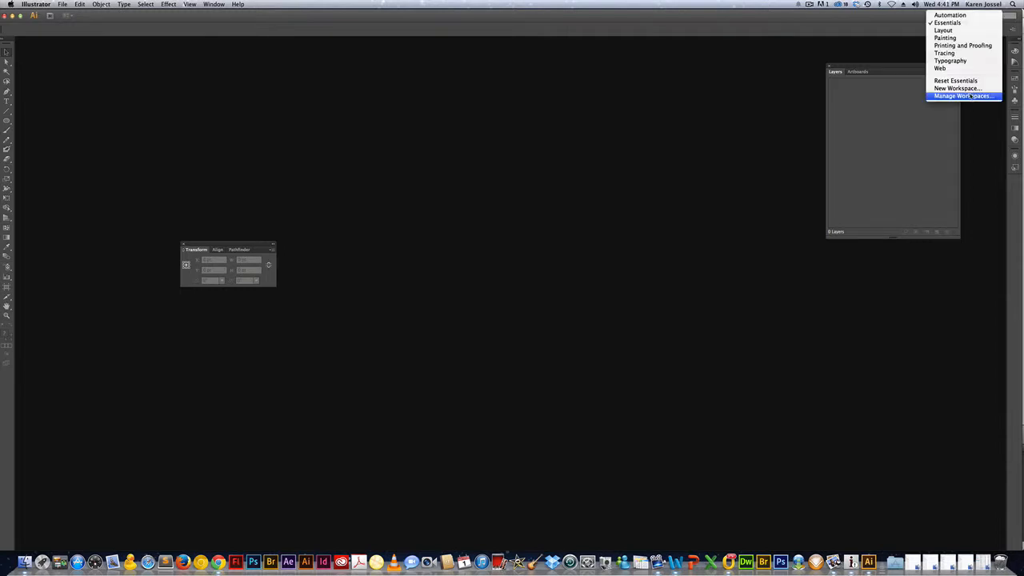
- Reset the Essentials workspace and create a new Letter-size portrait document with units in inches
click(970, 81)
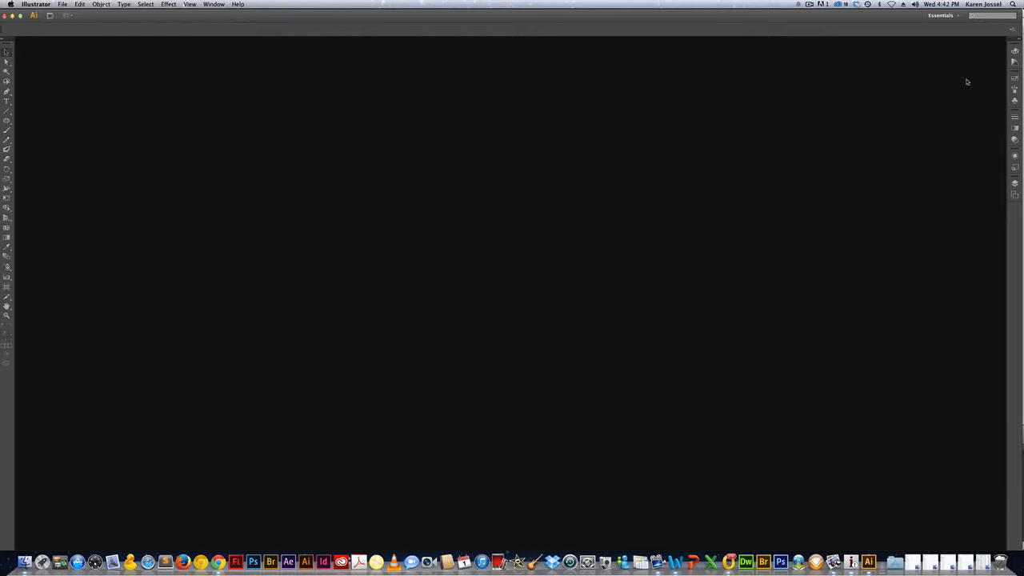
click(62, 4)
click(72, 20)
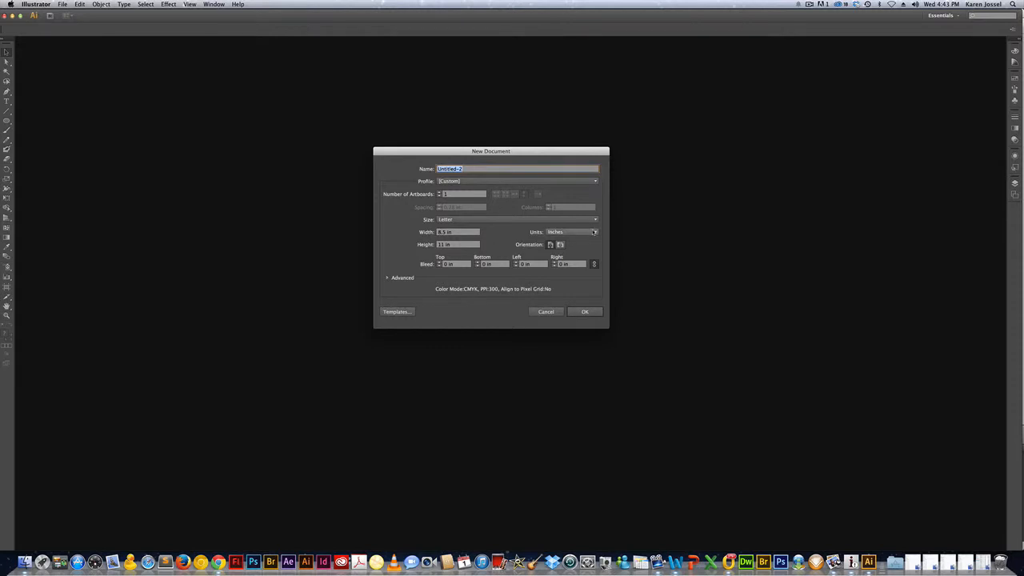
click(593, 231)
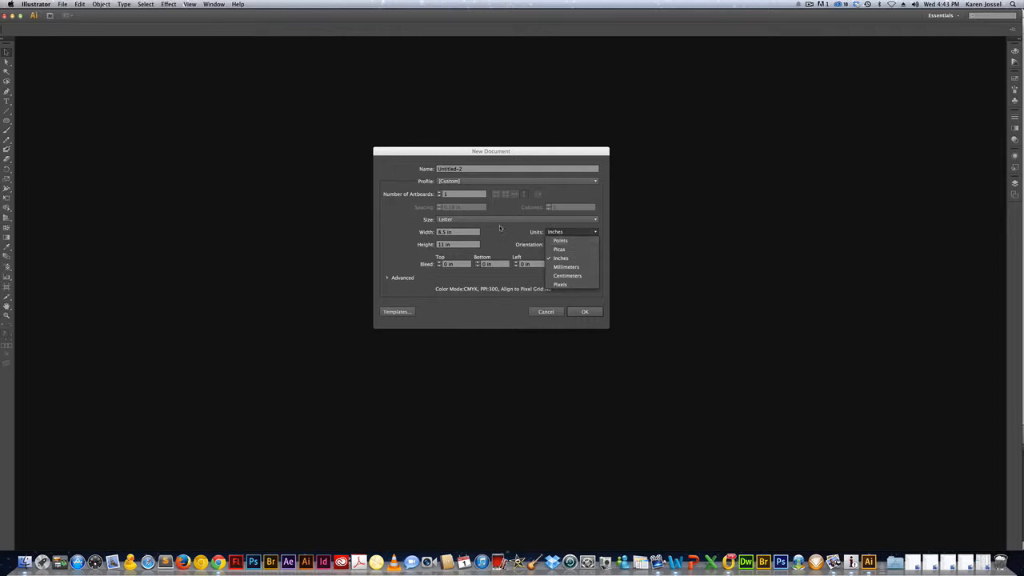
click(585, 312)
click(586, 312)
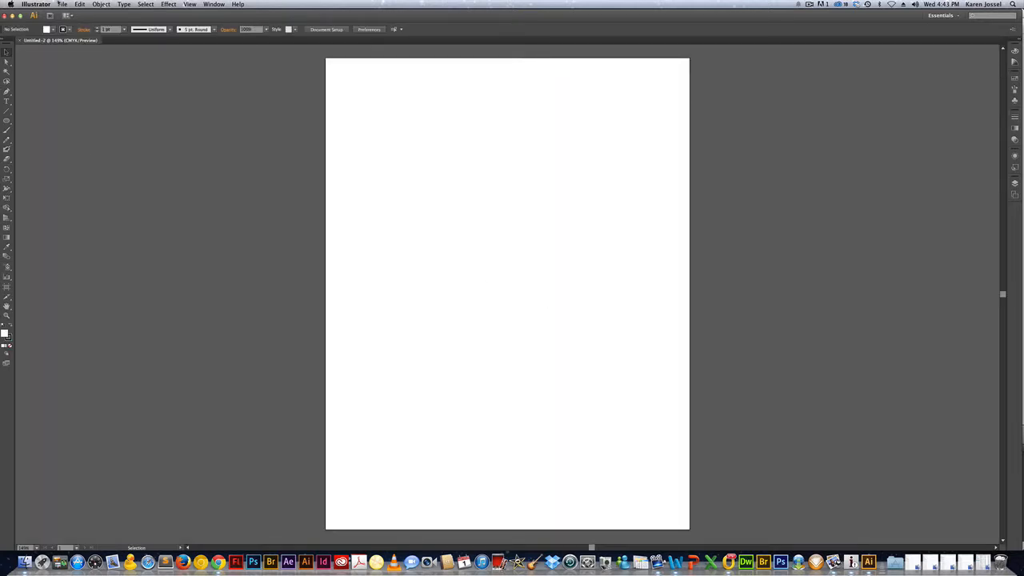
- Set the general measurement units to Points in the Units preferences
click(61, 4)
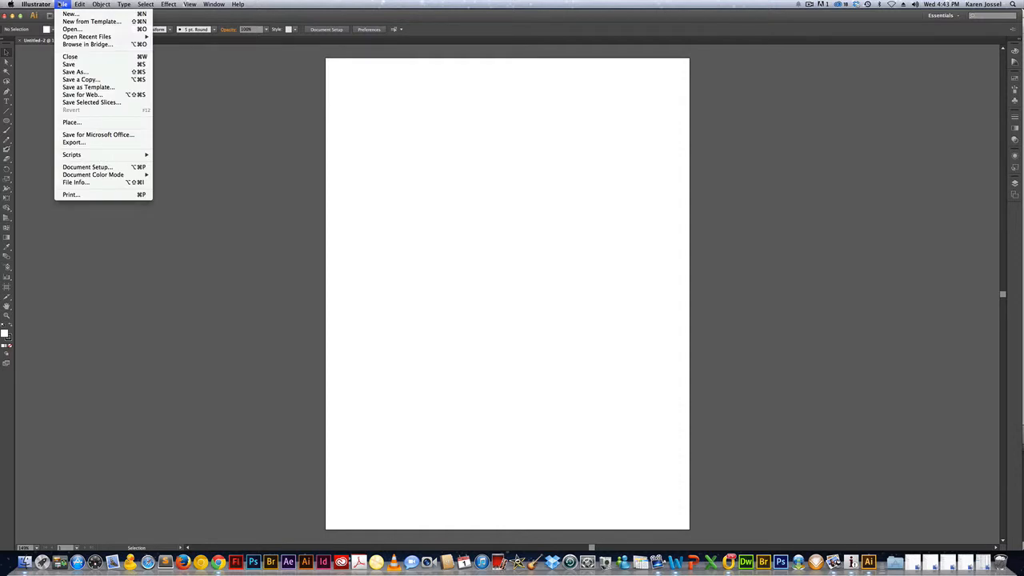
mouse_move(40, 5)
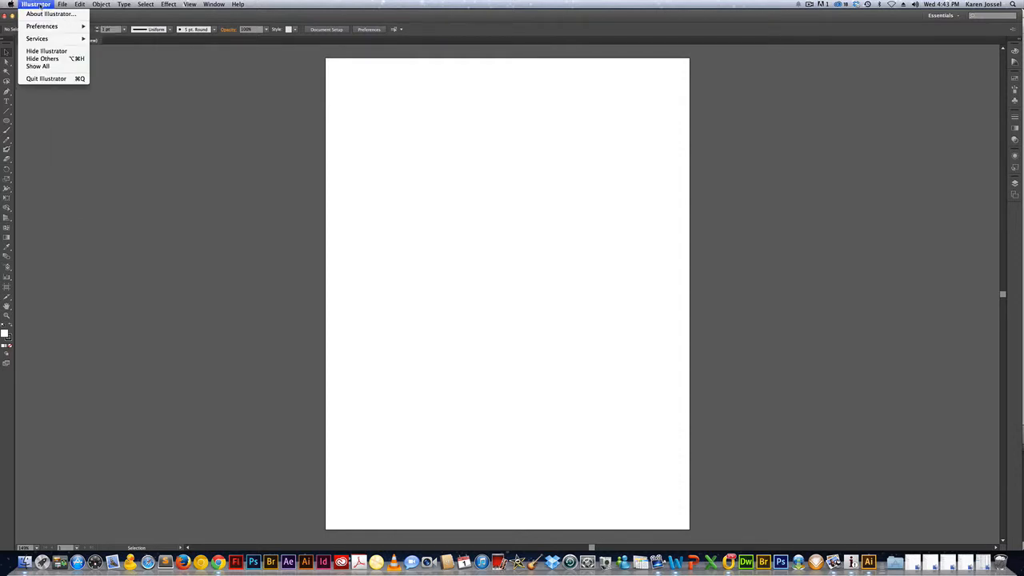
mouse_move(44, 28)
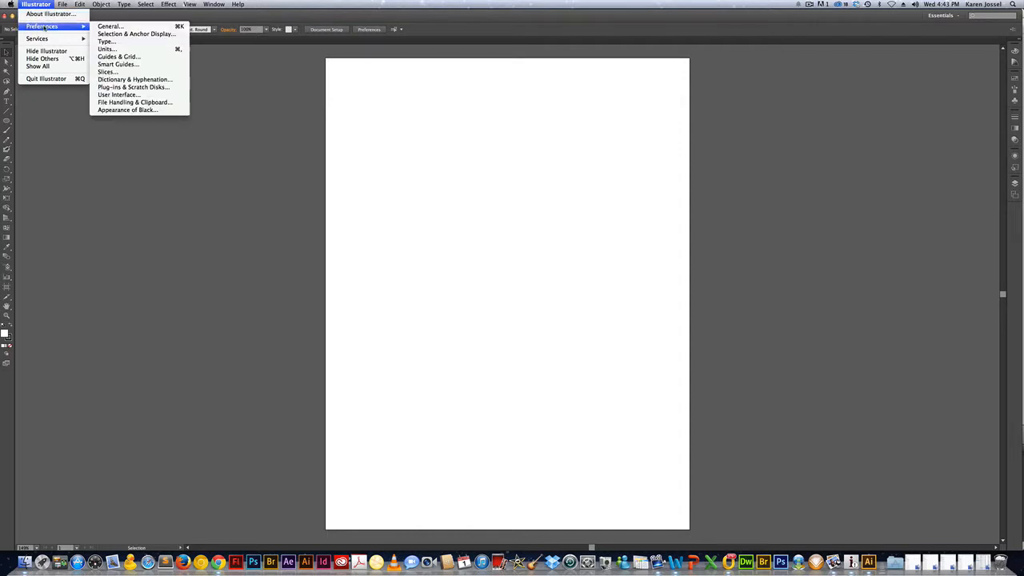
click(116, 50)
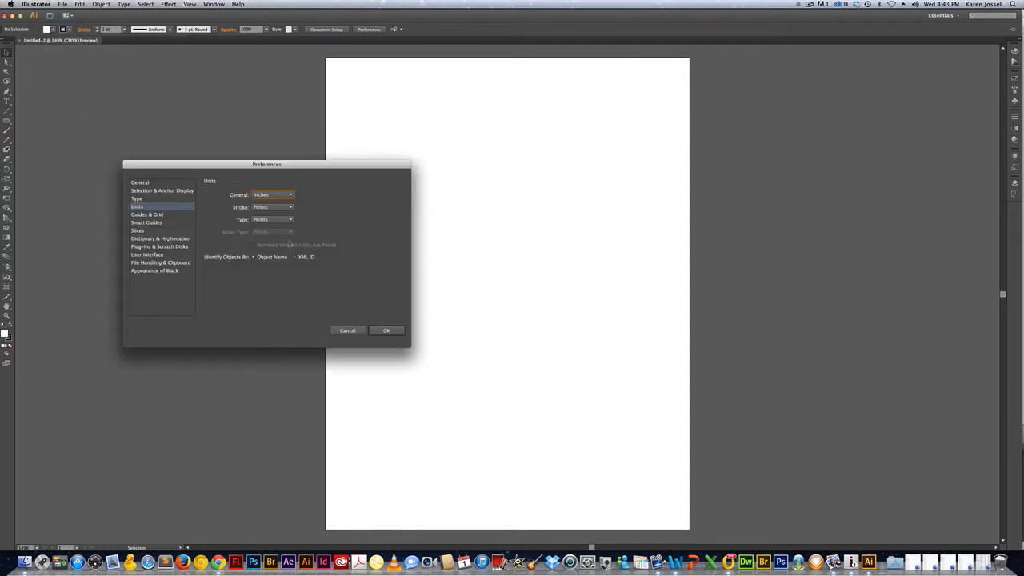
click(288, 196)
click(285, 203)
click(386, 331)
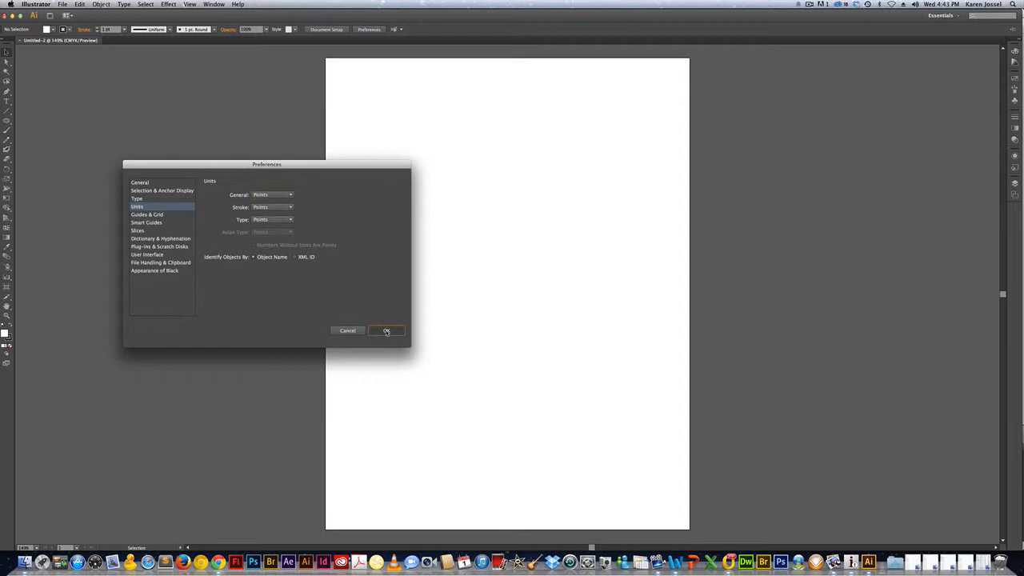
click(387, 330)
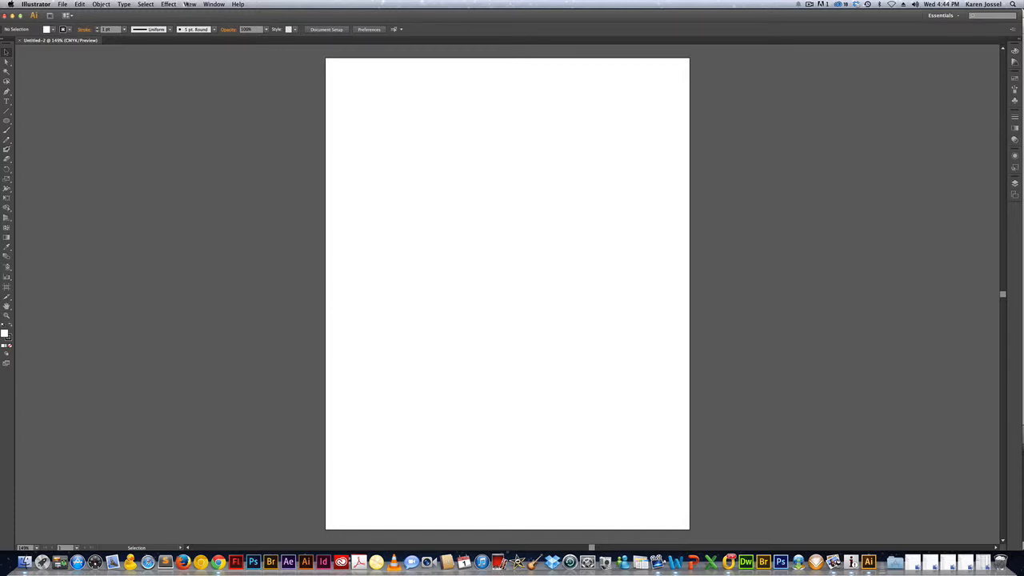
- Show the rulers and set their units to inches
click(186, 4)
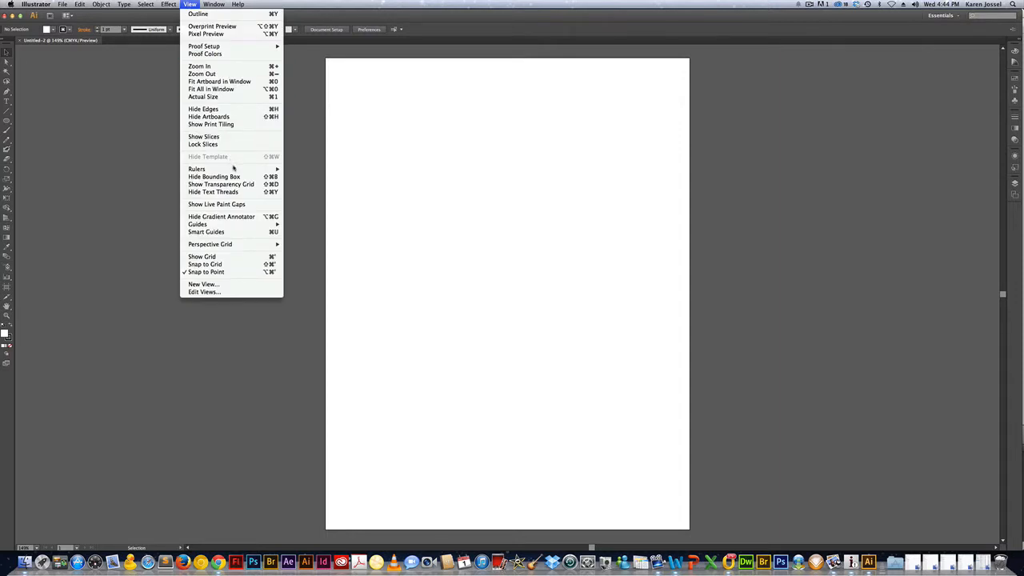
mouse_move(236, 170)
click(307, 170)
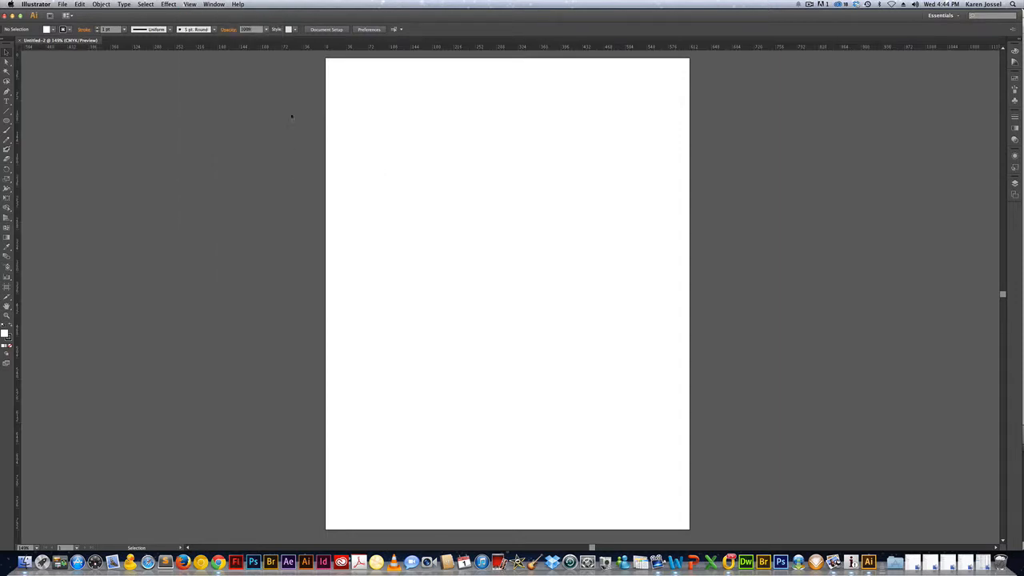
right_click(370, 47)
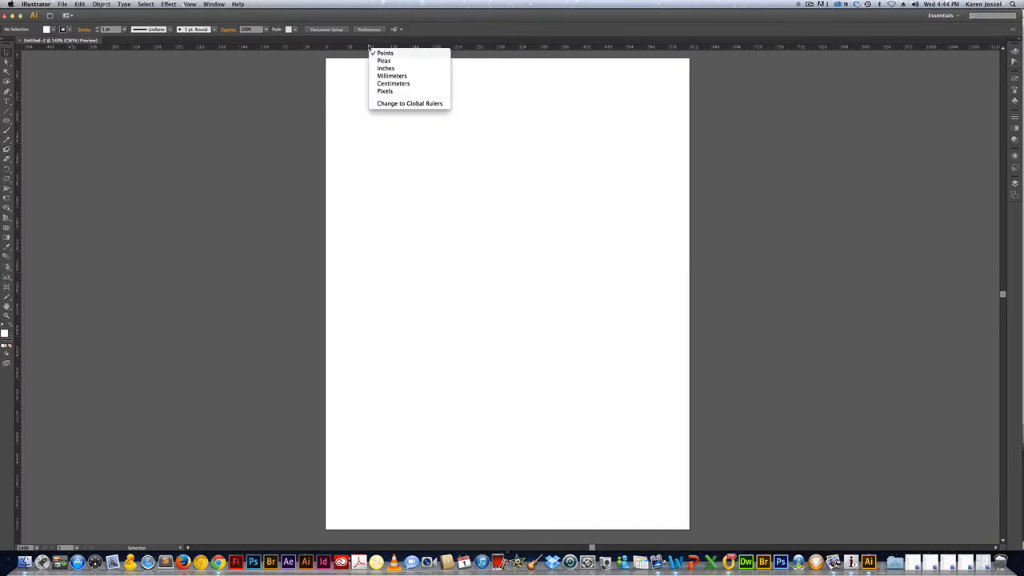
click(385, 69)
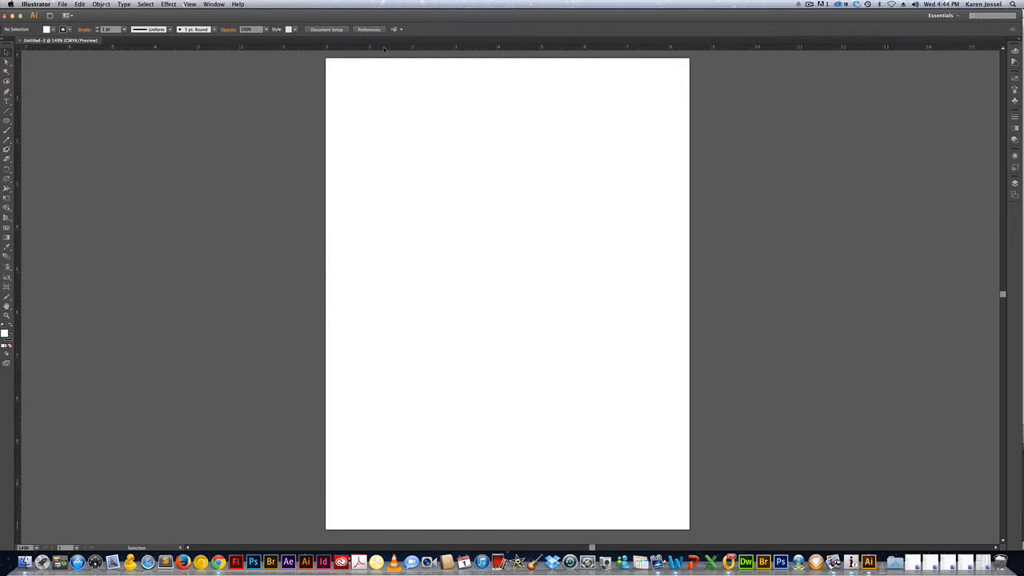
right_click(384, 49)
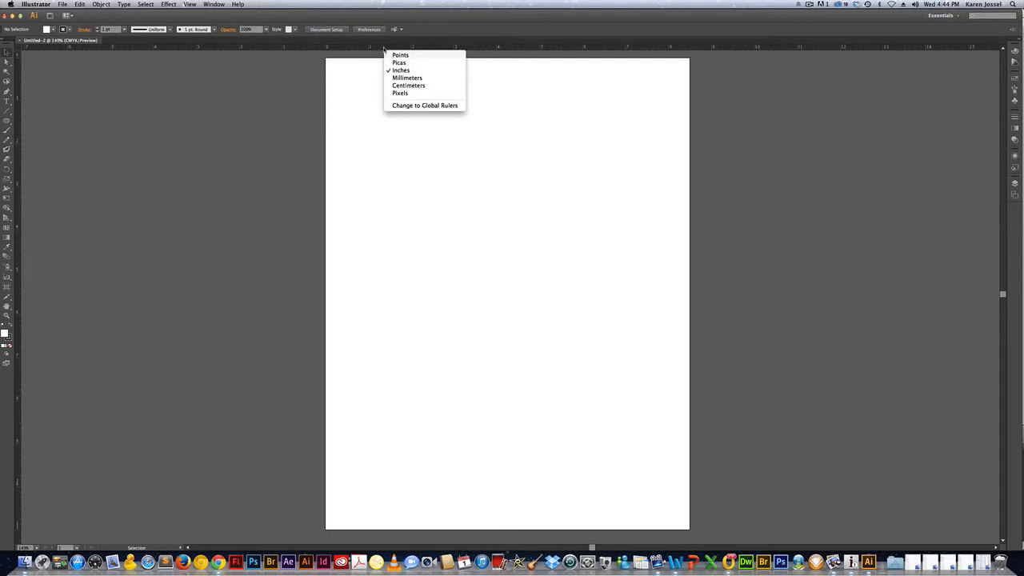
click(384, 50)
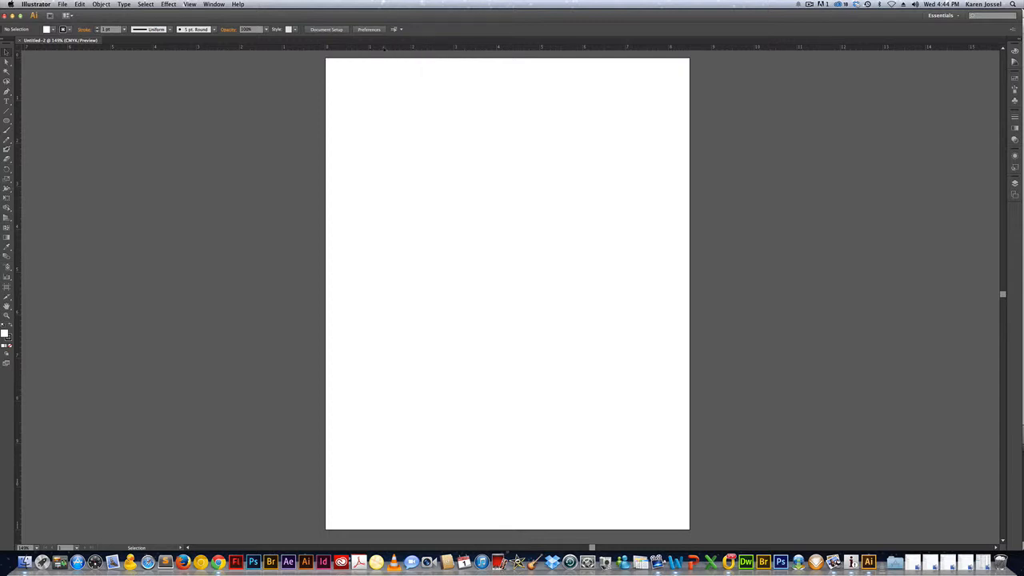
- Hide the document's rulers
click(190, 4)
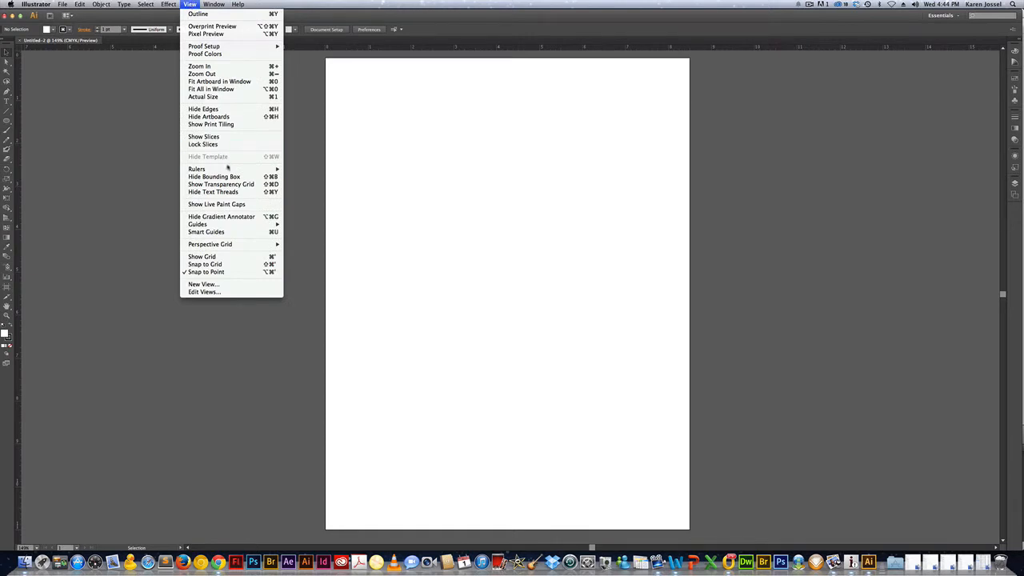
mouse_move(229, 170)
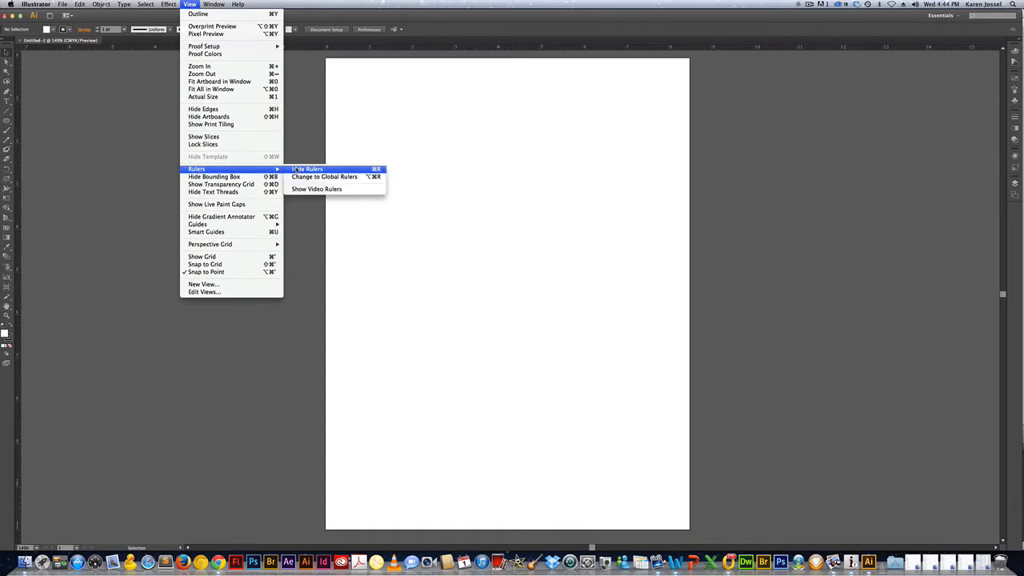
click(295, 169)
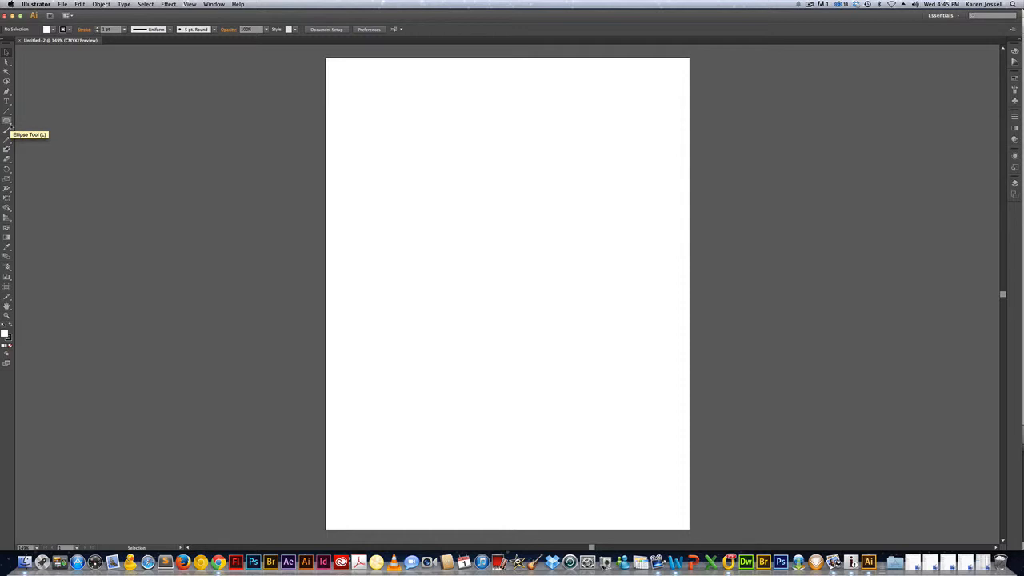
- Draw a rectangle about 4.1 in wide and 3.6 in tall near the artboard's upper-left corner
drag(9, 125, 29, 124)
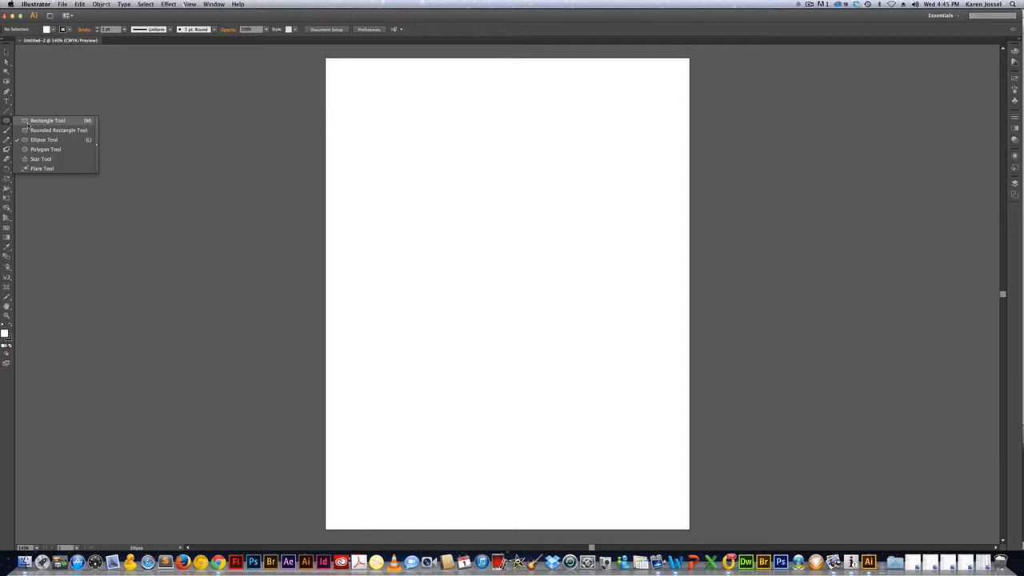
click(28, 122)
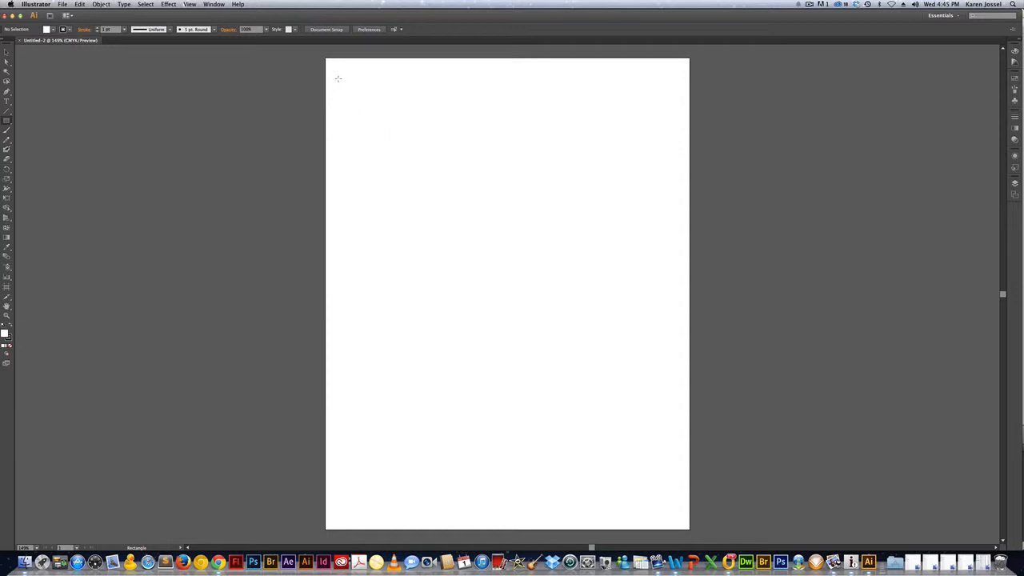
mouse_move(337, 78)
mouse_down()
mouse_move(377, 130)
mouse_move(492, 229)
mouse_move(512, 232)
mouse_up()
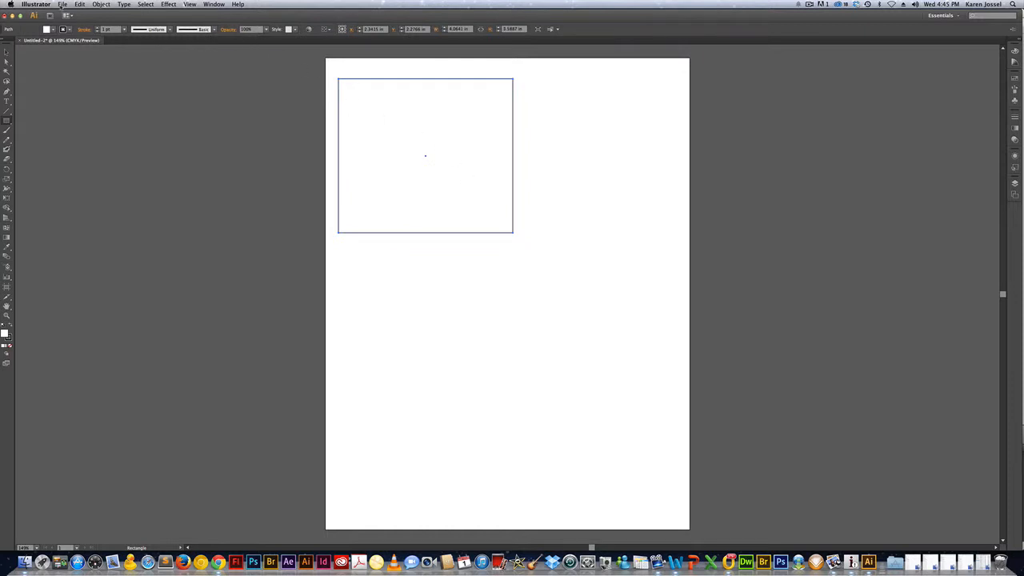
- Save the document as ai0301_work.ai in the ai01lessons folder, in Adobe Illustrator format
click(62, 4)
click(80, 73)
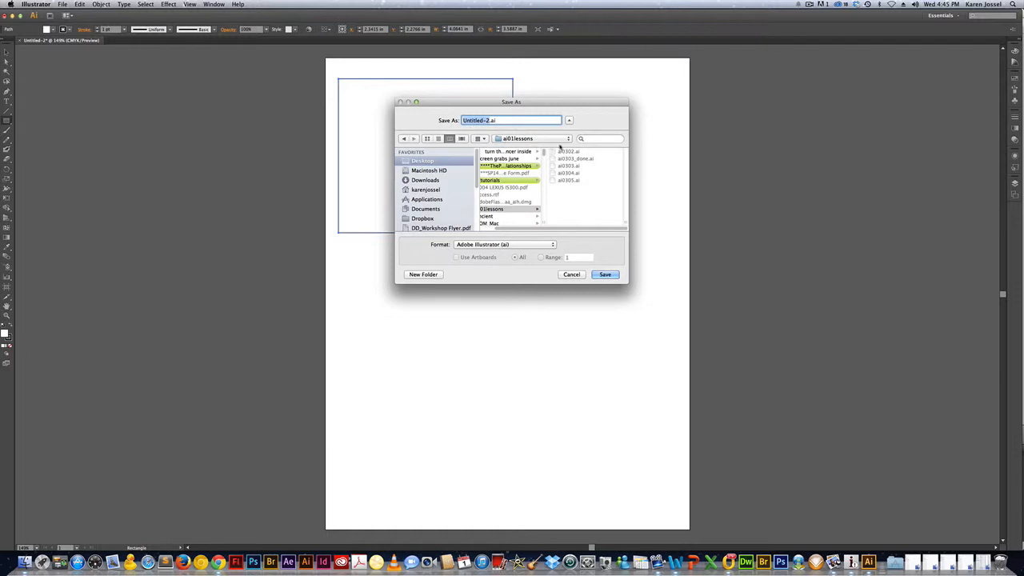
click(478, 120)
click(564, 152)
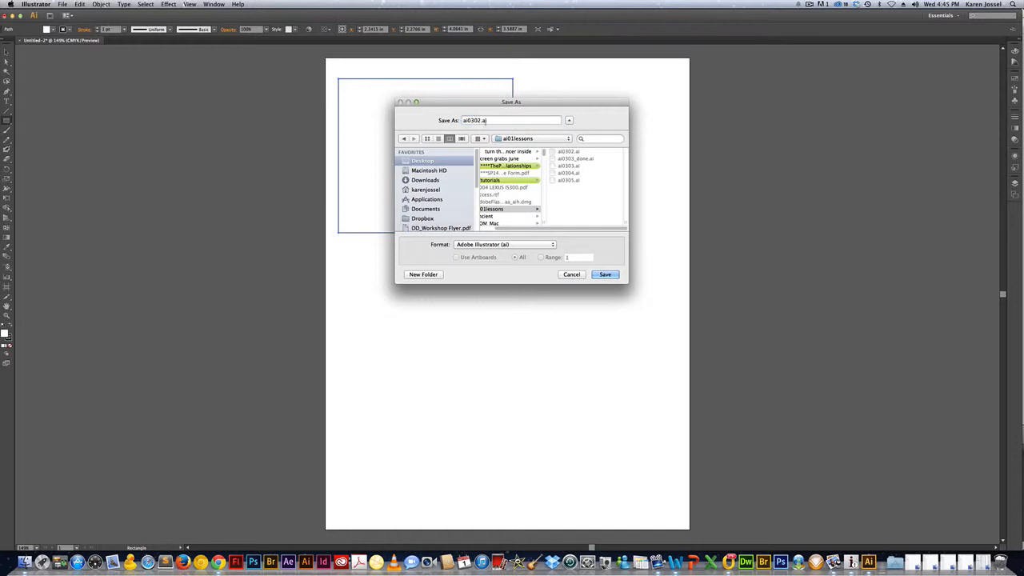
click(478, 120)
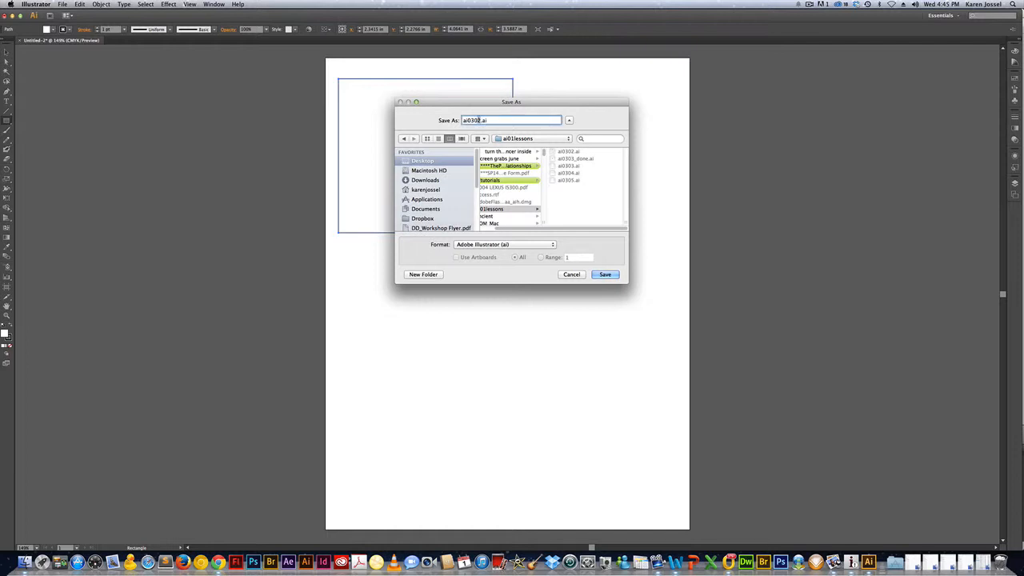
key(BackSpace)
text(1_work)
click(606, 275)
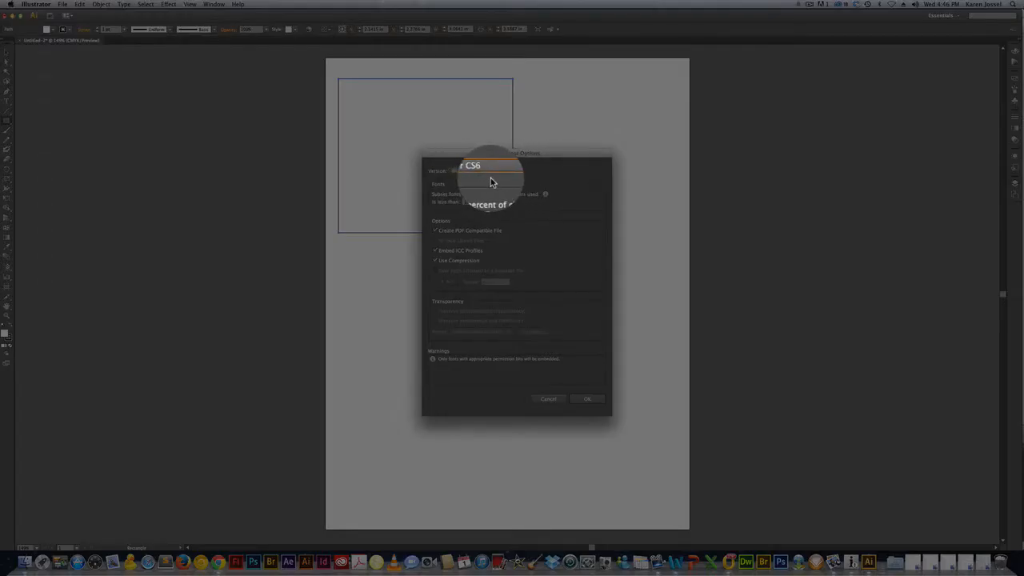
- Review the available file versions, keep Illustrator CS6 and accept the save options
click(511, 172)
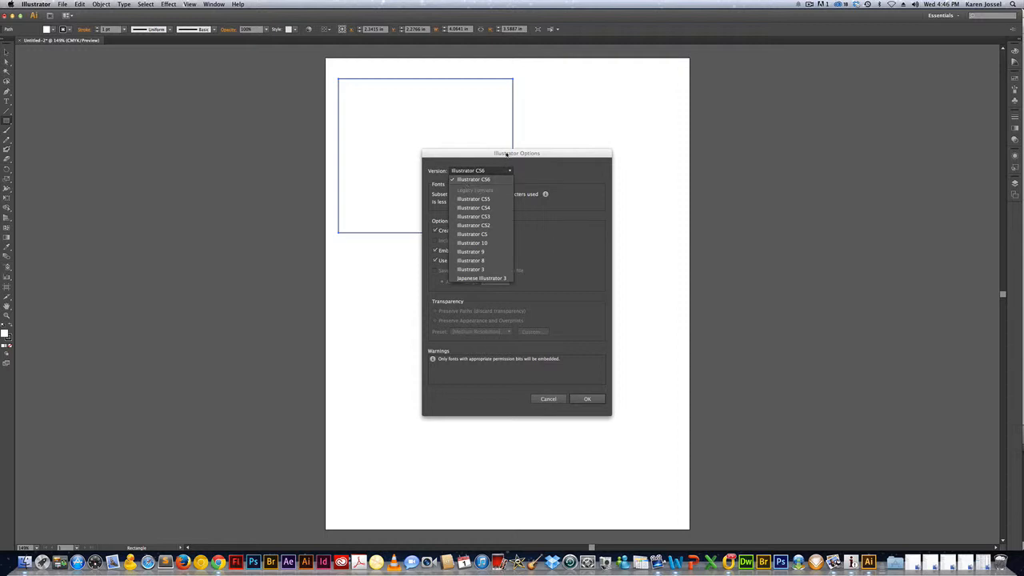
click(505, 153)
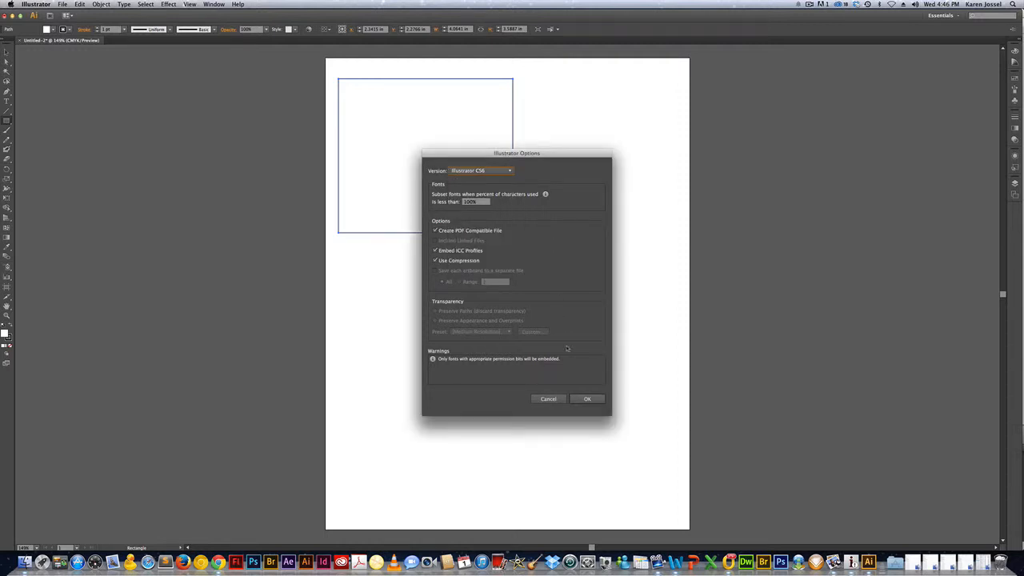
click(587, 399)
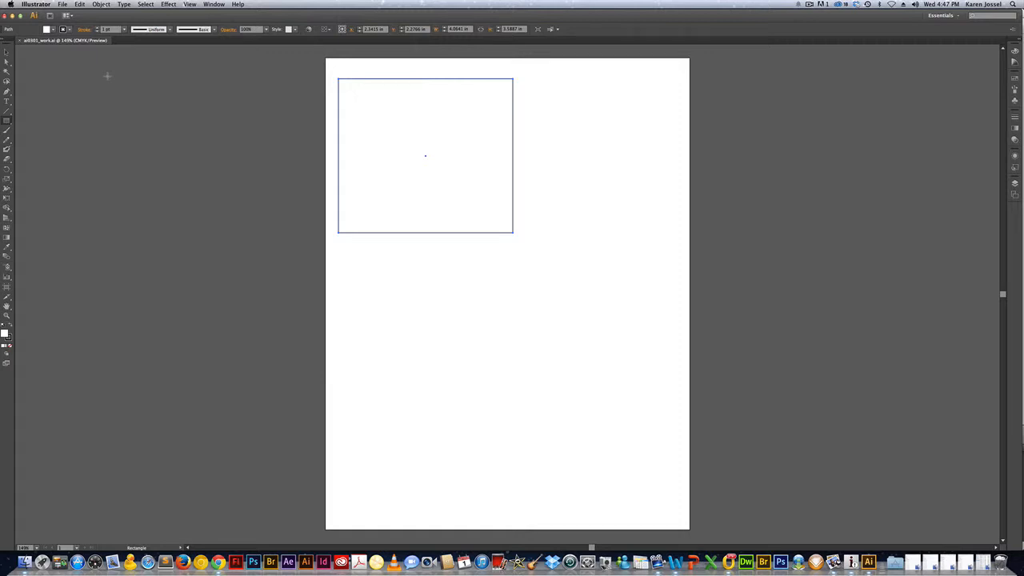
- Move the rectangle toward the artboard's center, to about X 4.15 in, Y 4.66 in, and deselect it
key(v)
key(a)
key(v)
drag(412, 98, 490, 202)
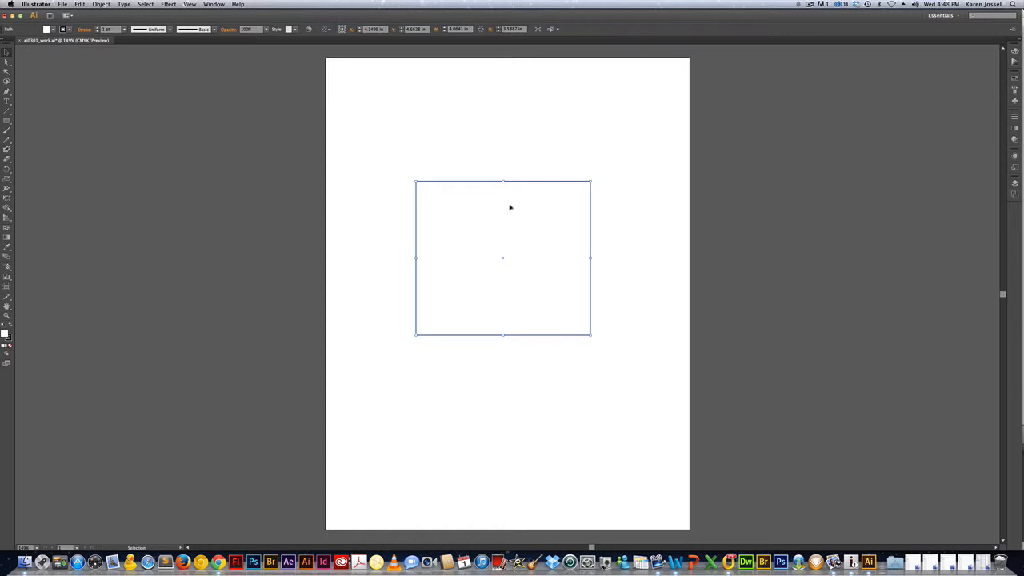
click(515, 157)
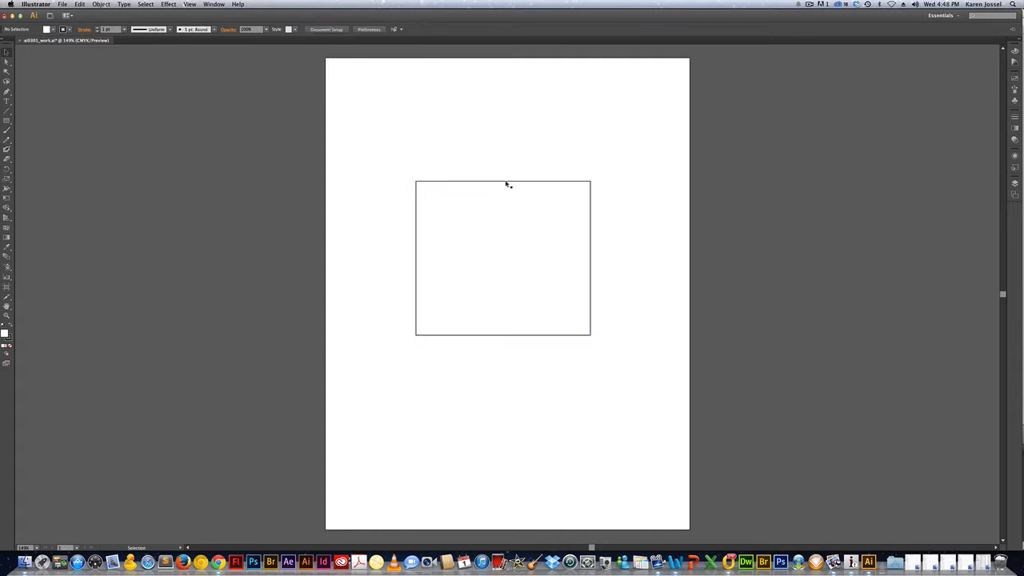
- Stretch the rectangle at its upper and lower edges to about 7.7 in tall, and shift it slightly right and down
click(507, 182)
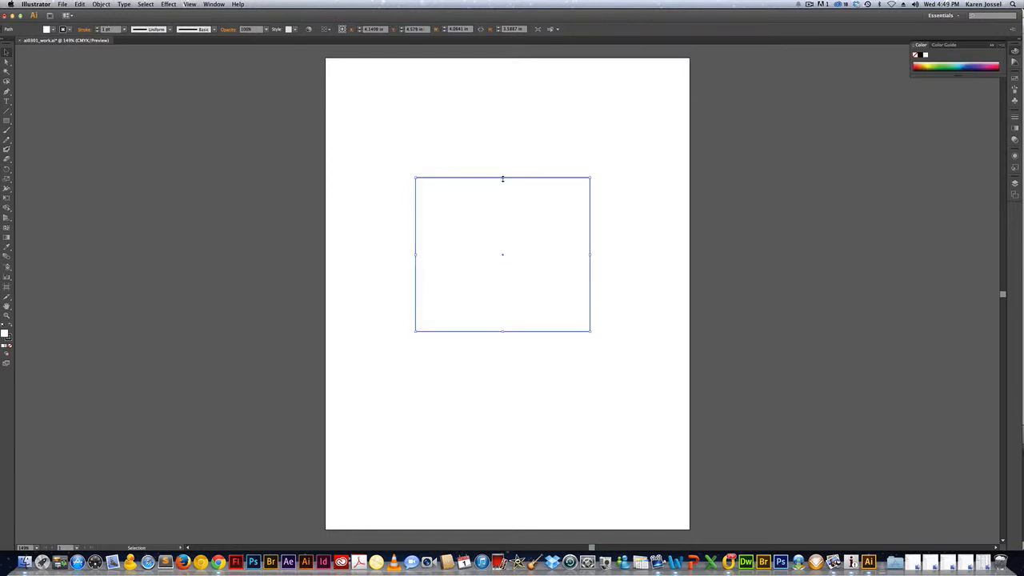
drag(502, 178, 501, 105)
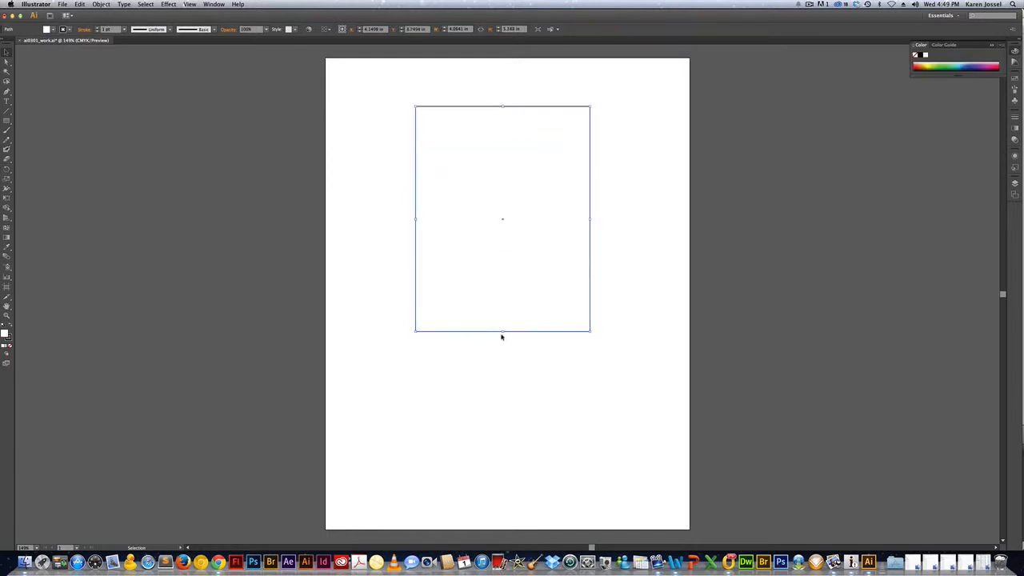
drag(503, 331, 516, 437)
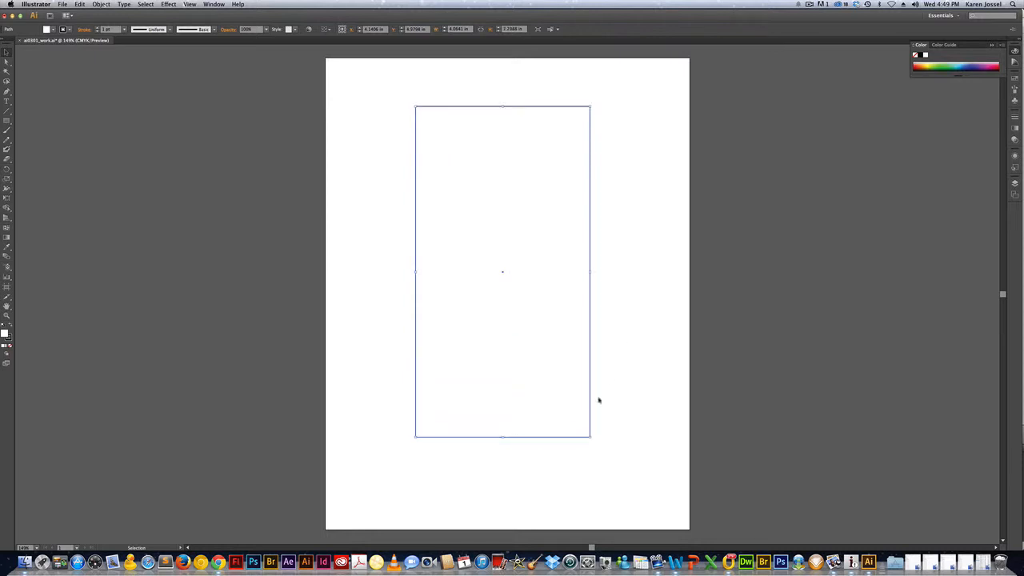
drag(590, 436, 602, 441)
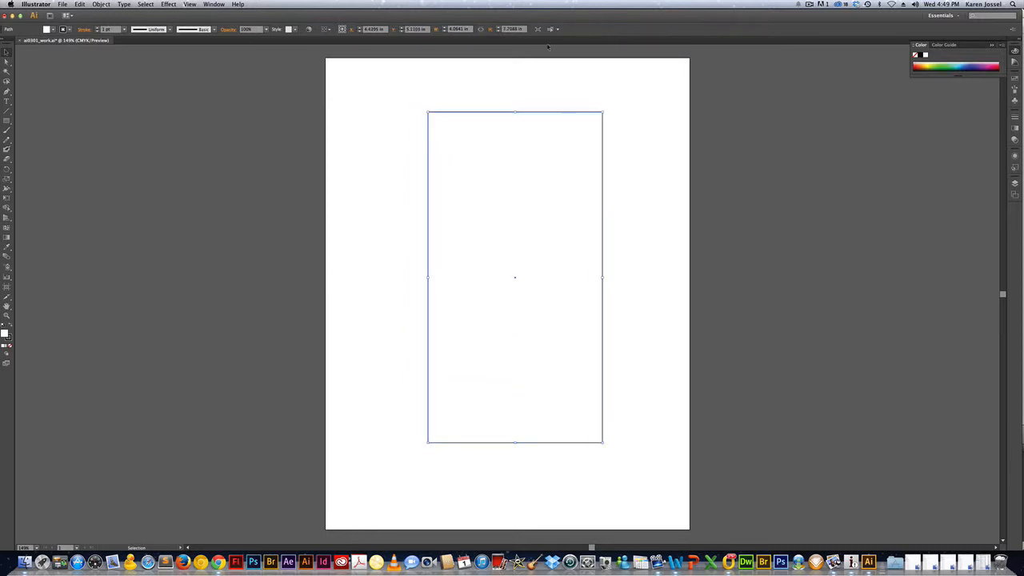
- Resize the rectangle by its edges and corners to about 5.28 in wide and 4 in tall, near the artboard's center
drag(603, 278, 582, 283)
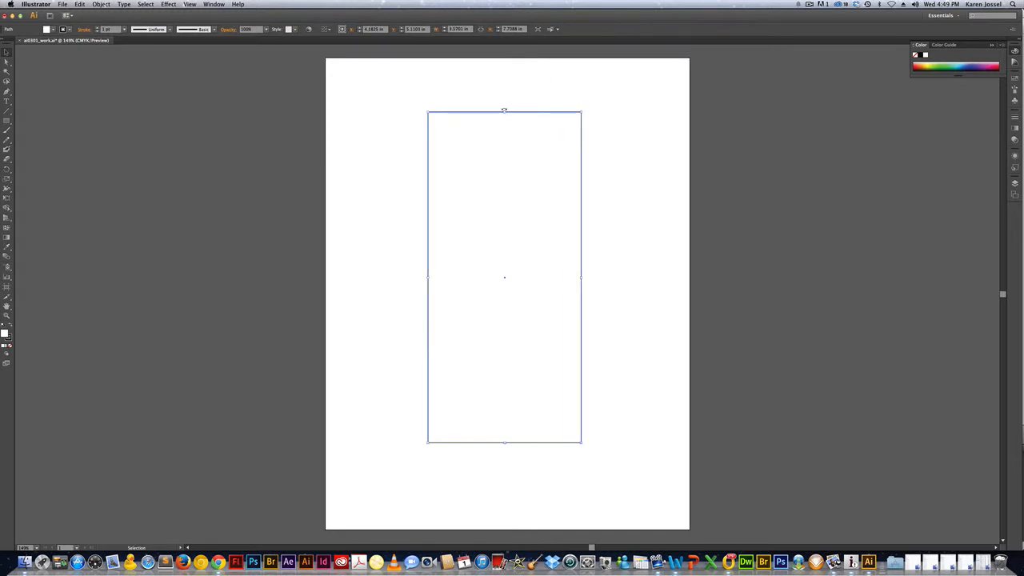
drag(504, 109, 504, 238)
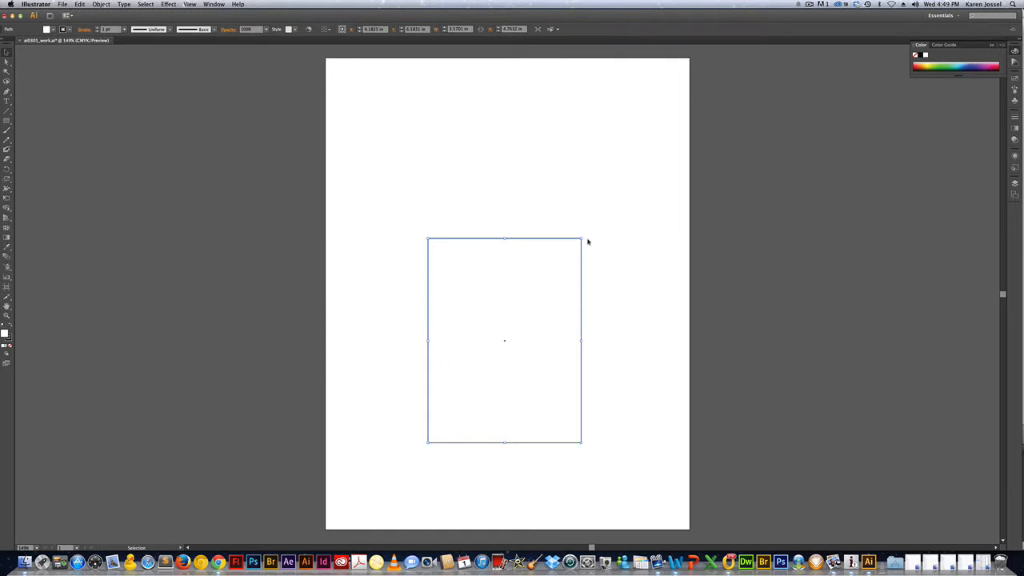
drag(523, 281, 528, 198)
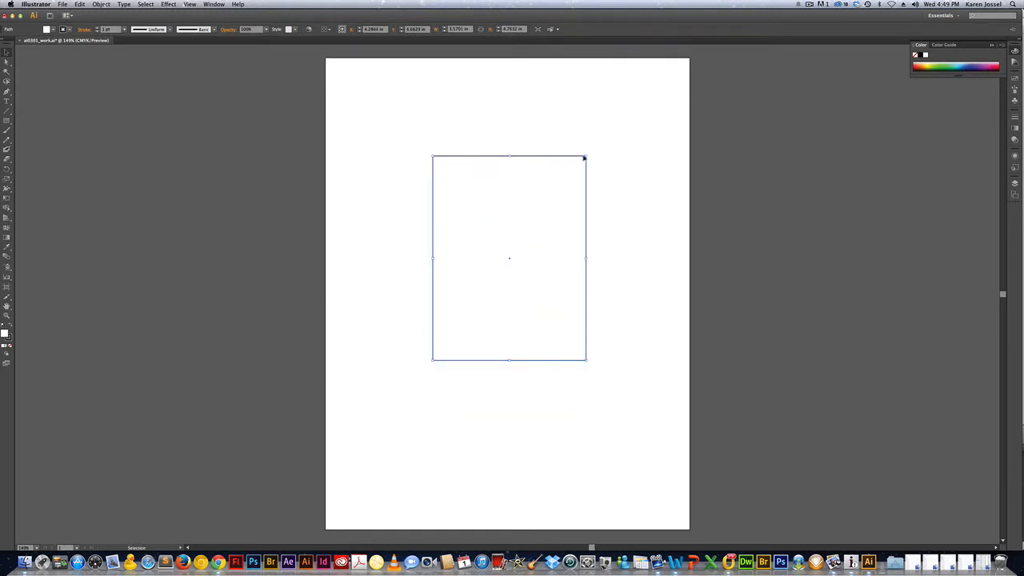
drag(585, 158, 601, 234)
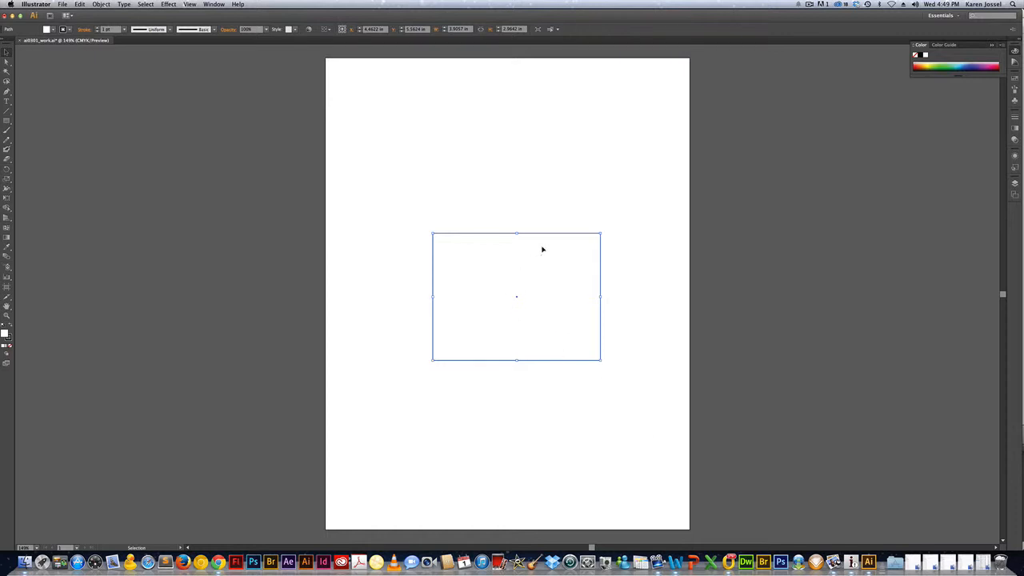
mouse_move(600, 234)
mouse_down()
mouse_move(659, 187)
mouse_move(592, 231)
mouse_up()
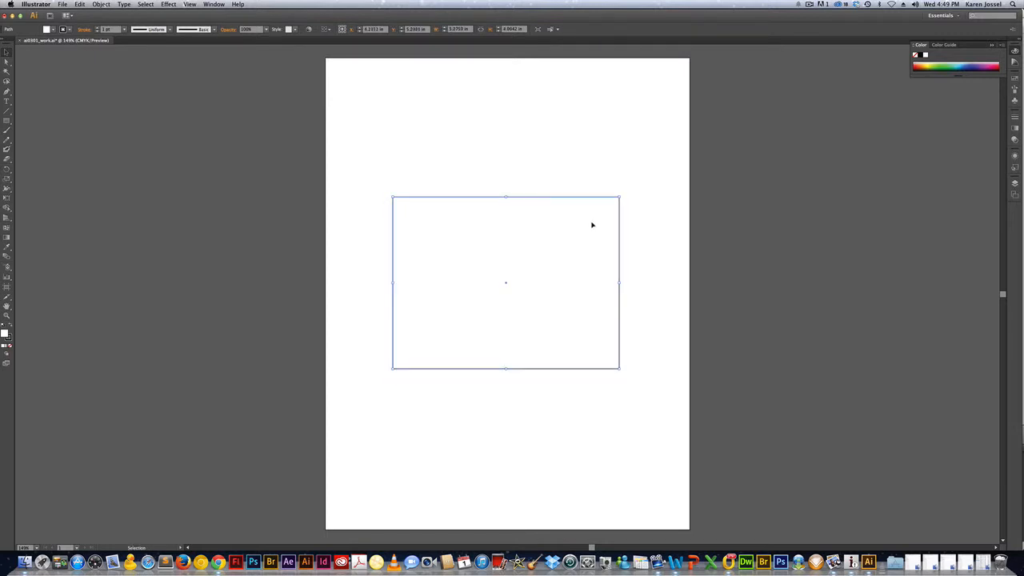
- Save the resized rectangle in the current document, keeping the Selection tool active
key(a)
key(cmd+s)
key(v)
- Display the Transform panel and place it over the upper-left area of the artboard, above the rectangle
click(215, 5)
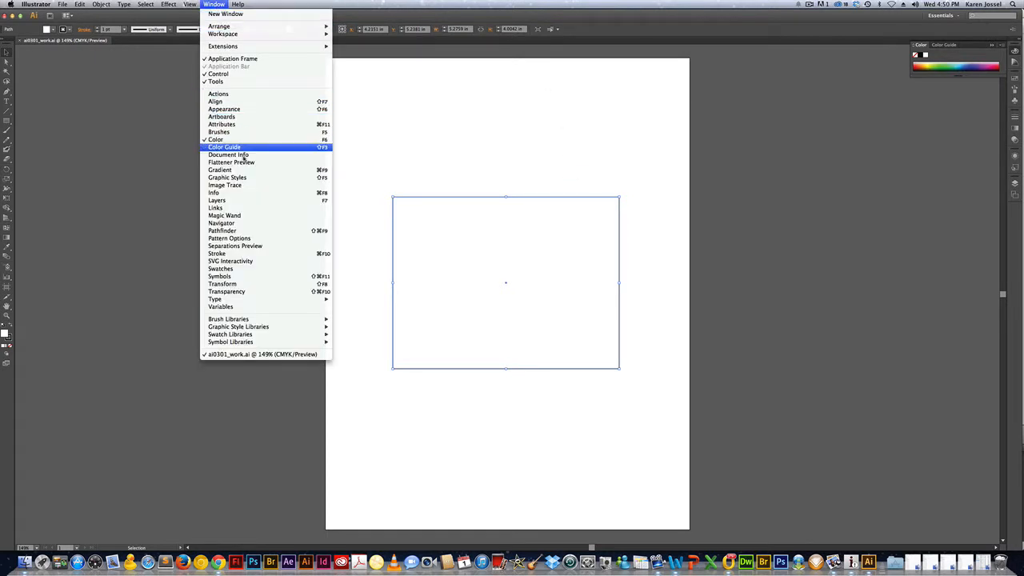
click(249, 285)
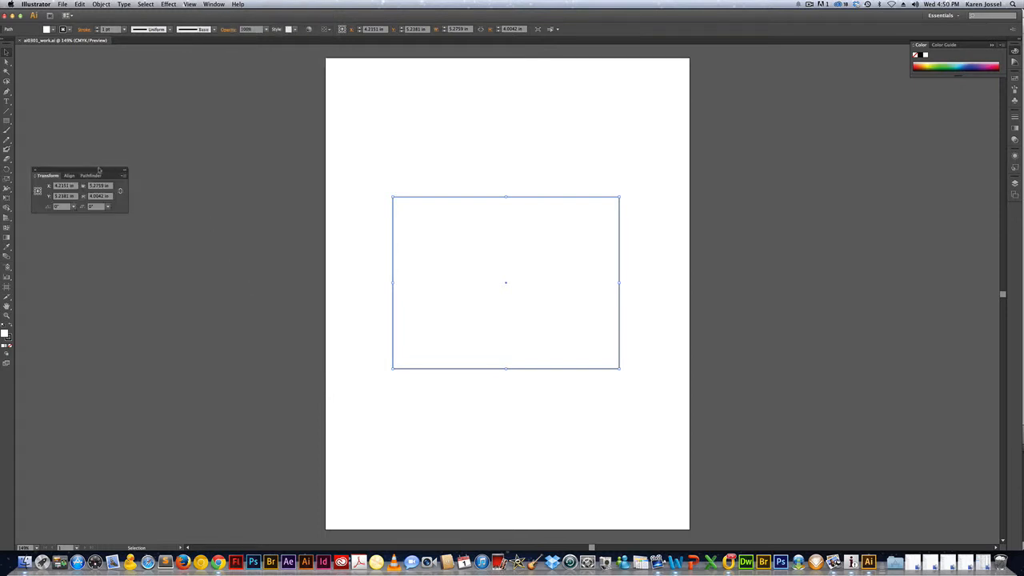
drag(98, 168, 408, 93)
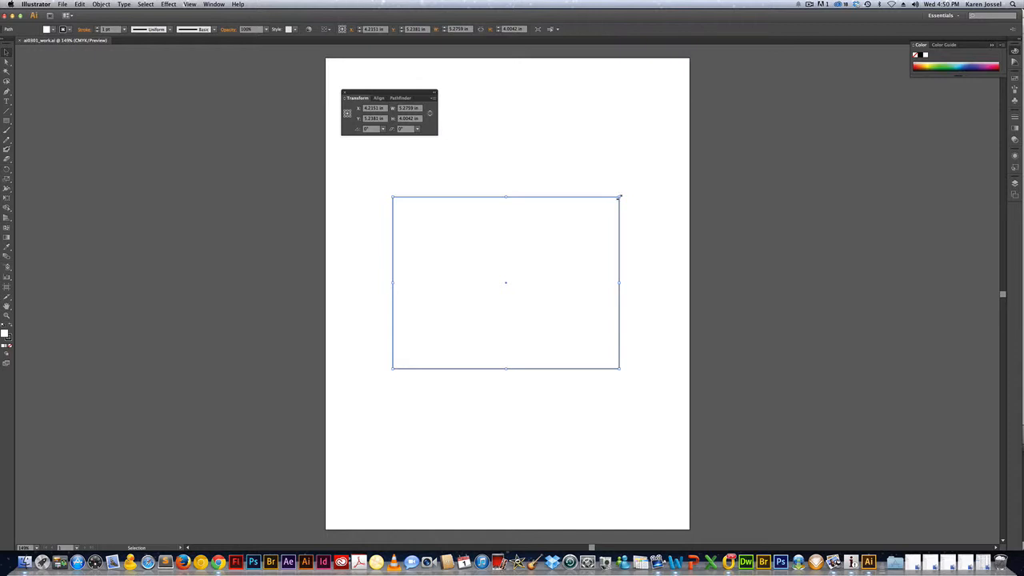
- Scale the rectangle down by its corner to about 3.3 by 2.5 in and move it to about X 4.44 in, Y 5.17 in
drag(620, 196, 534, 261)
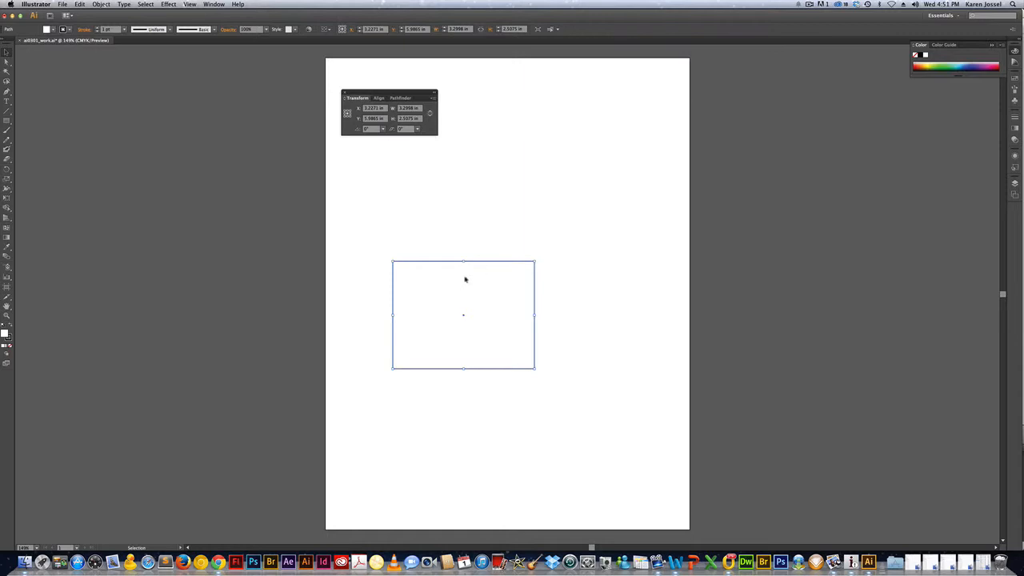
drag(466, 279, 535, 248)
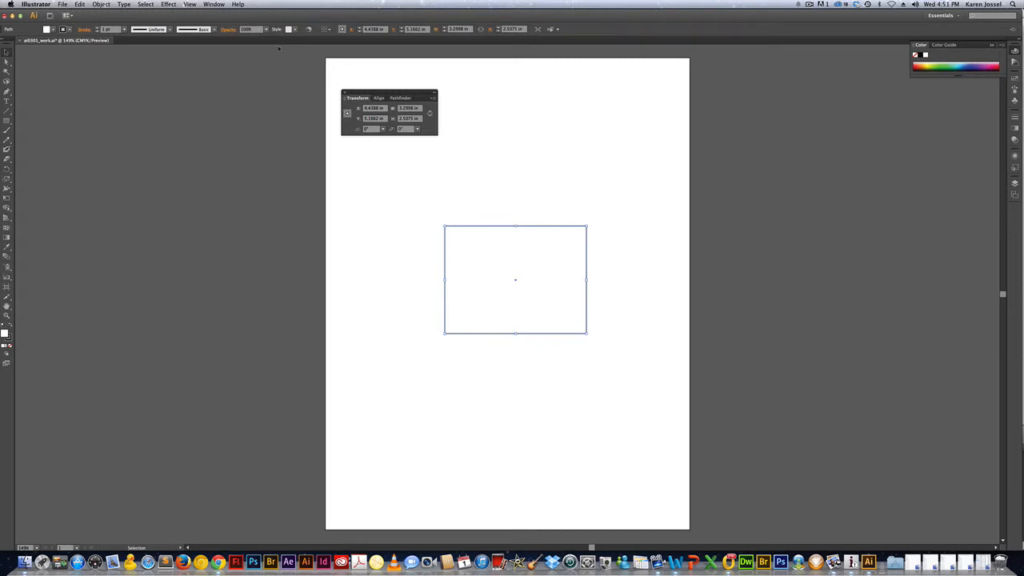
- Show the rulers, place their zero point at the artboard's upper-left corner, and hide the rulers again
click(190, 4)
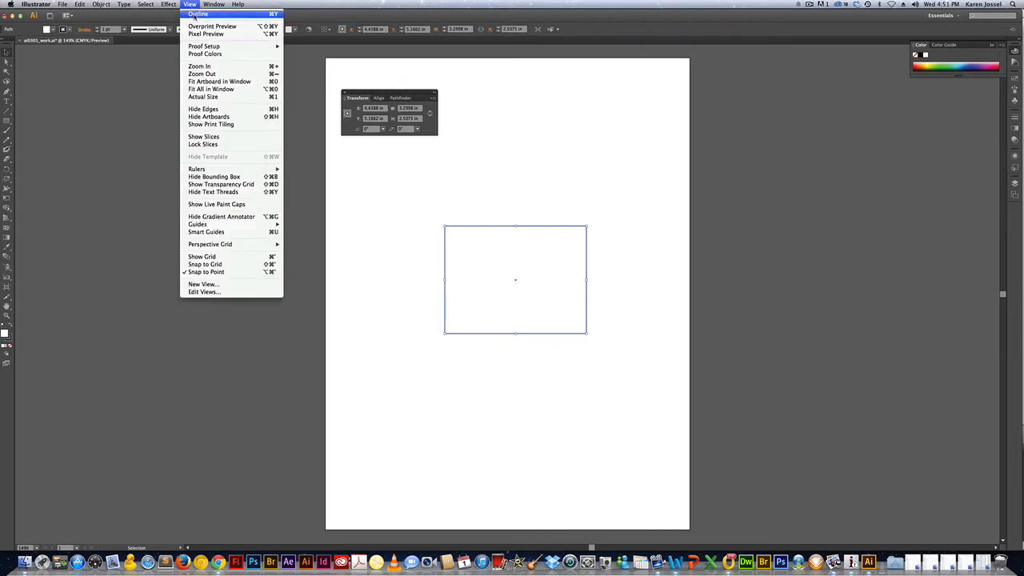
mouse_move(224, 171)
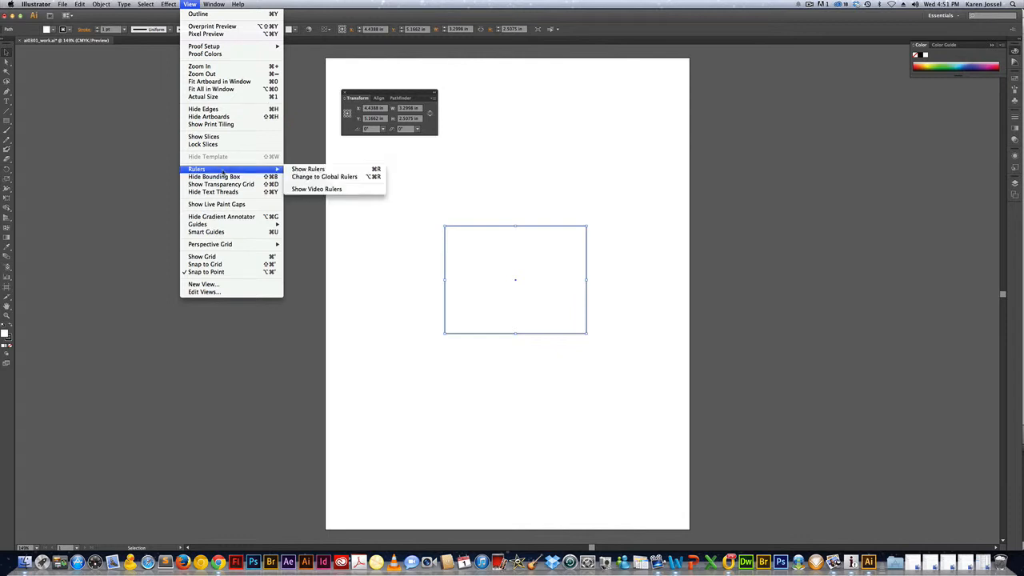
click(298, 169)
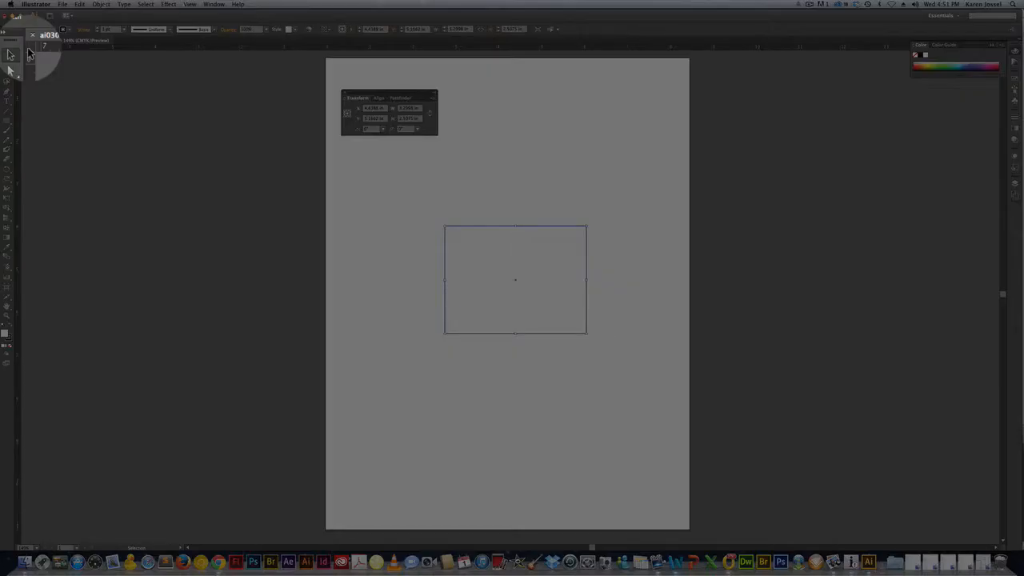
drag(29, 52, 325, 57)
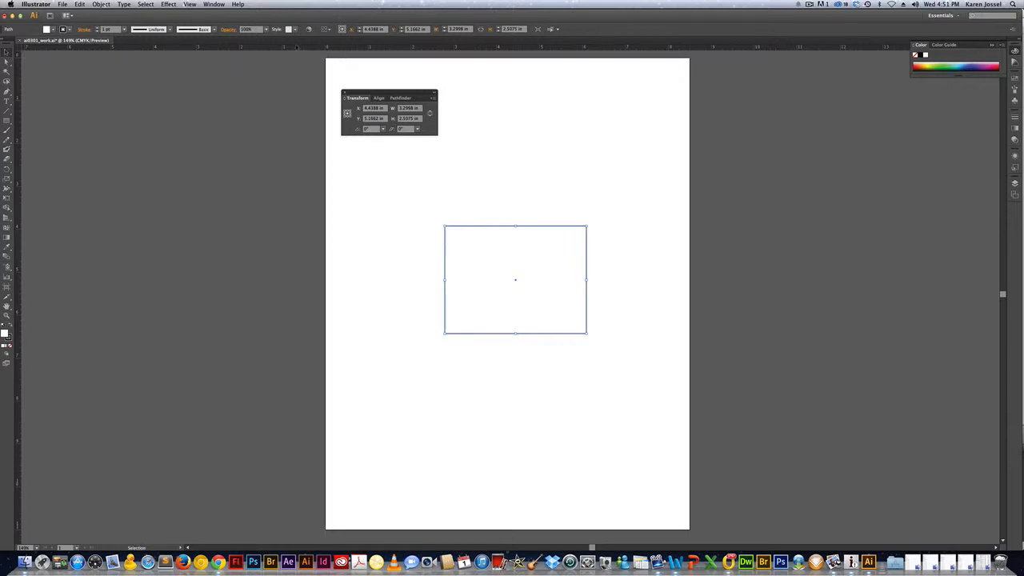
click(189, 4)
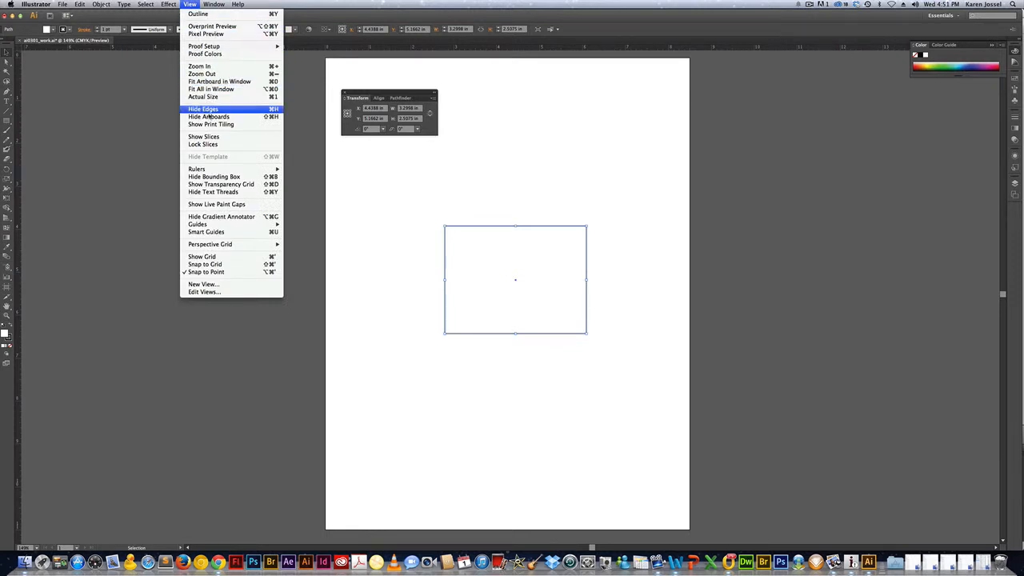
mouse_move(224, 170)
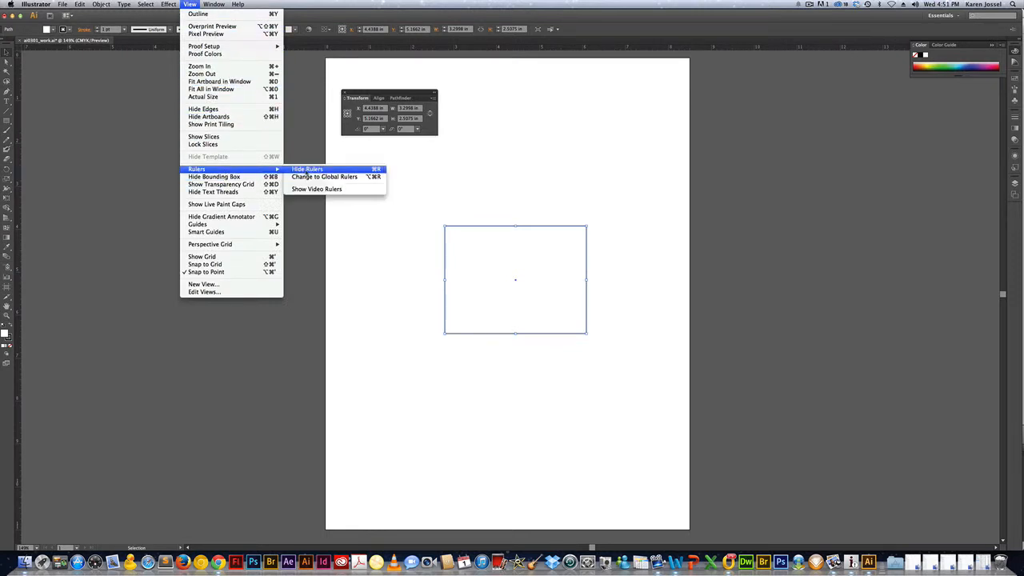
click(297, 170)
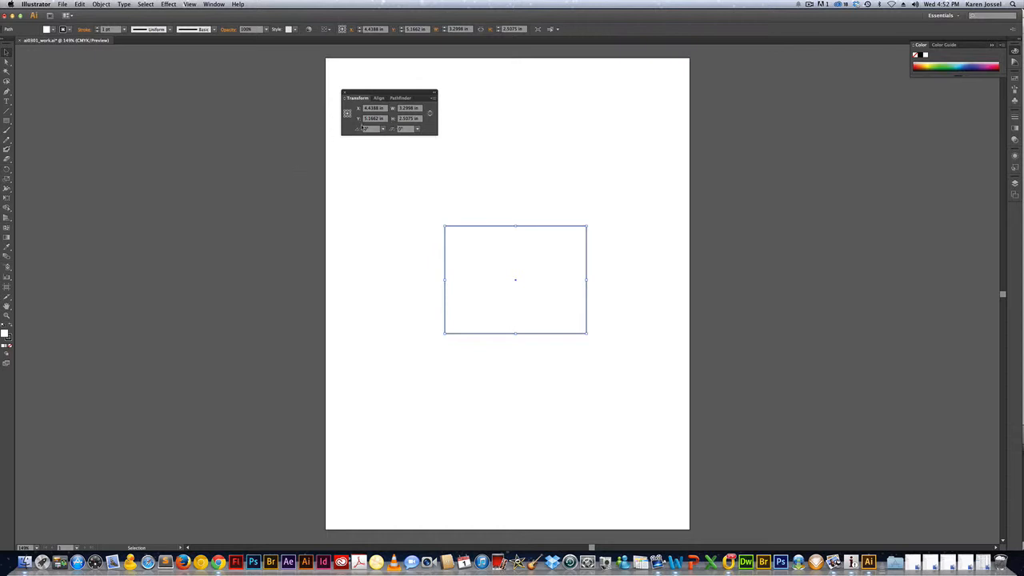
- Turn on the rectangle's width and height proportion constraint and switch it off again
click(429, 115)
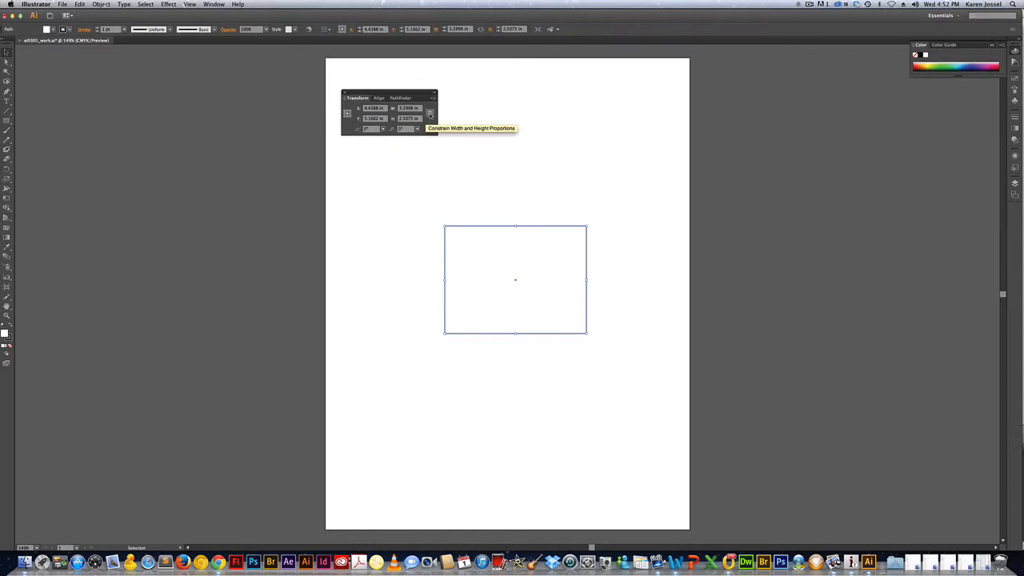
click(429, 115)
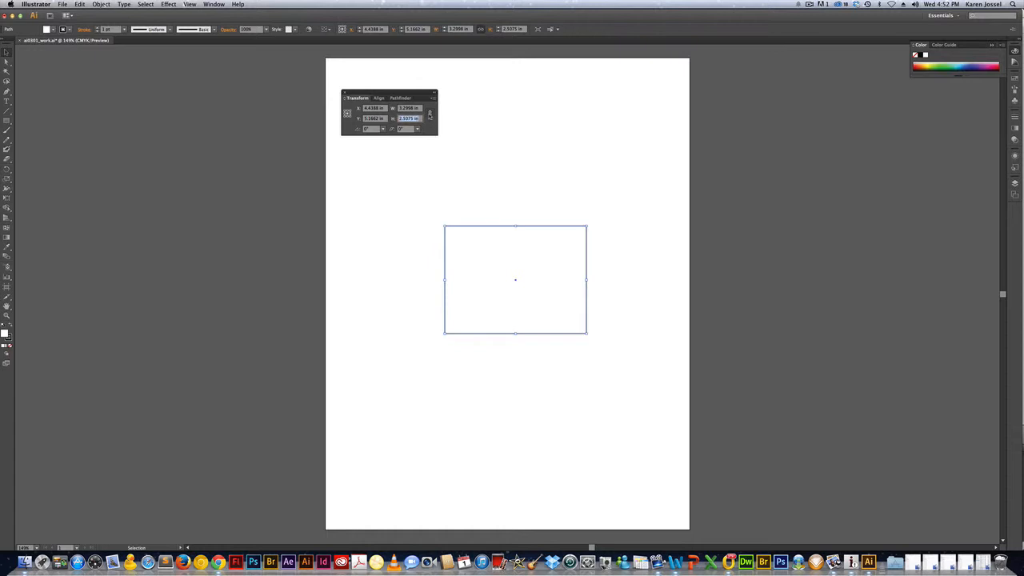
click(429, 116)
- Set the rectangle's position to exactly X 2 in and Y 2 in
click(384, 108)
drag(380, 108, 336, 103)
text(.5)
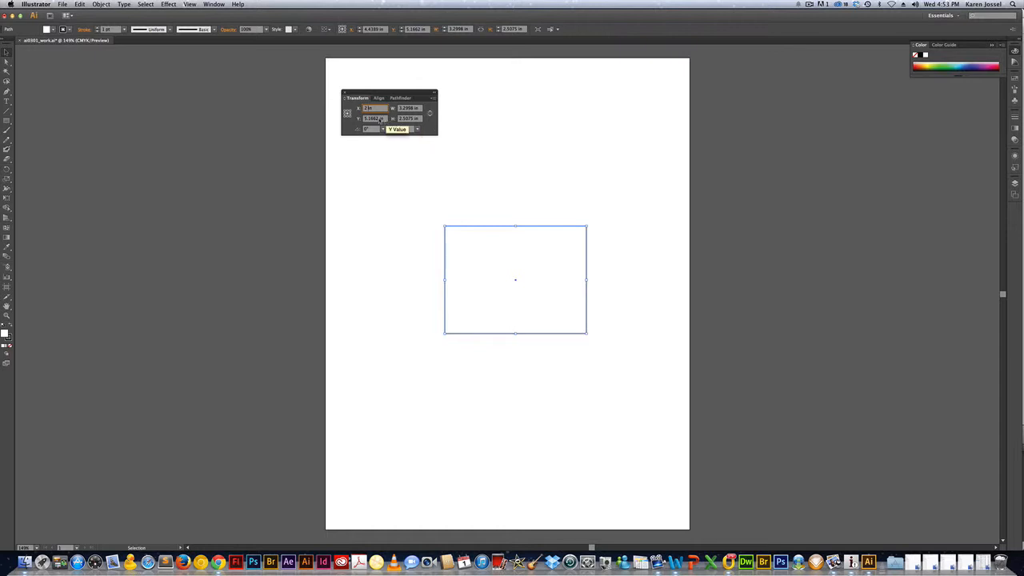
drag(380, 119, 359, 118)
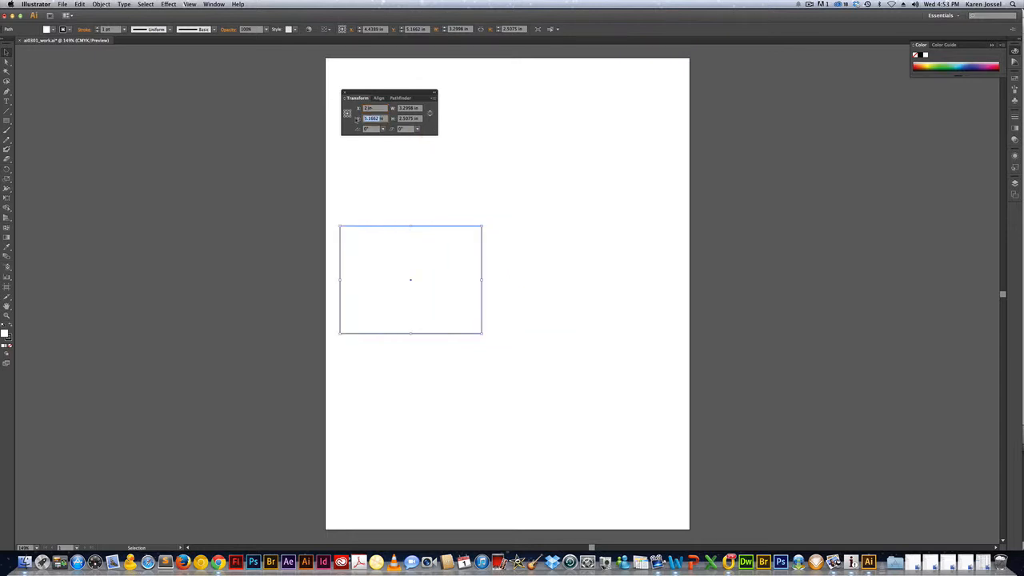
text(2)
key(Return)
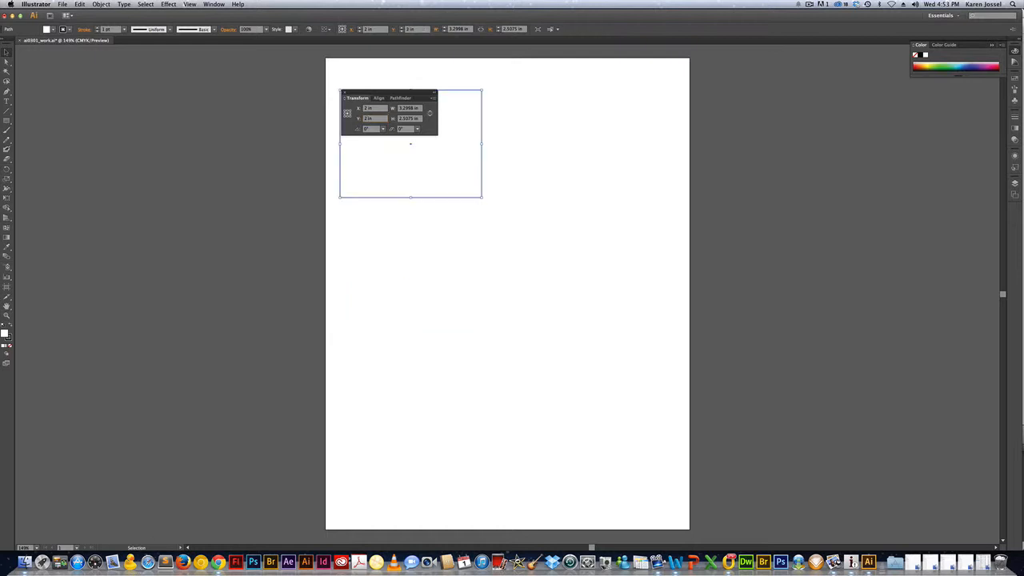
- Move the Transform panel clear of the rectangle and set the rectangle's width and height to 1 in each
drag(371, 93, 599, 80)
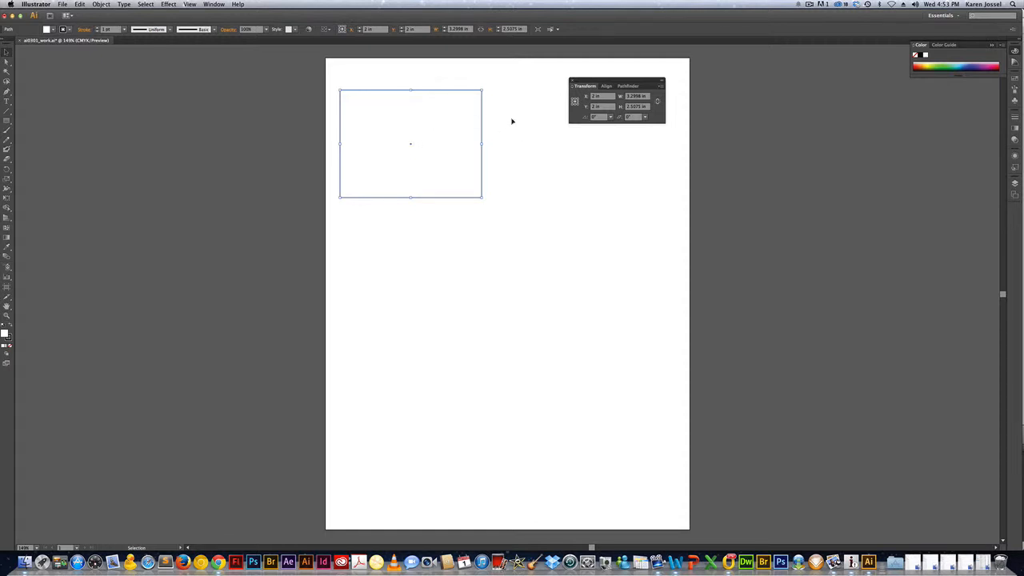
click(630, 96)
text(2 in)
key(Tab)
text(1 in)
key(Return)
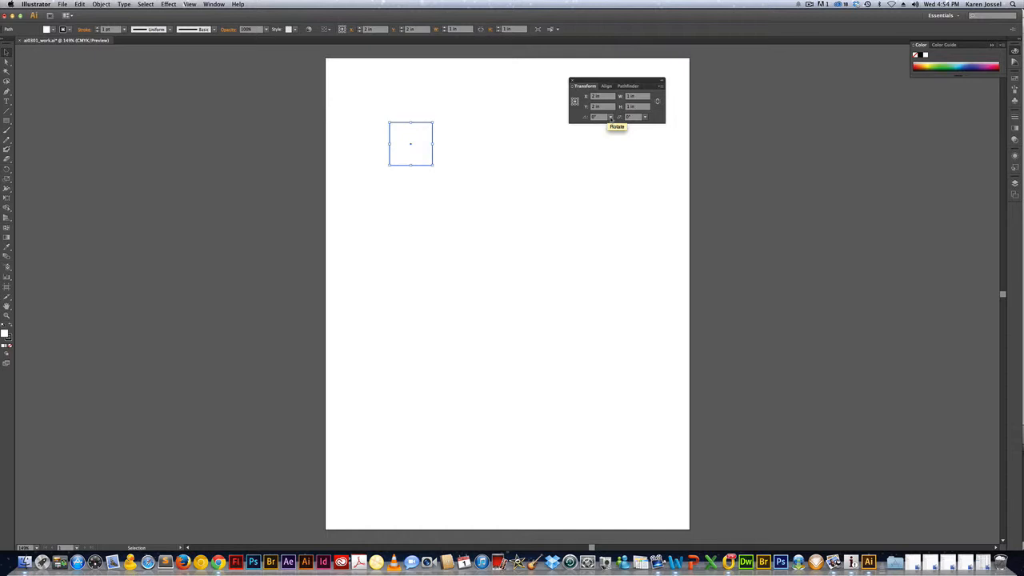
- Rotate the square by the preset angle of -60°, by 235°, and by one more custom angle
click(611, 117)
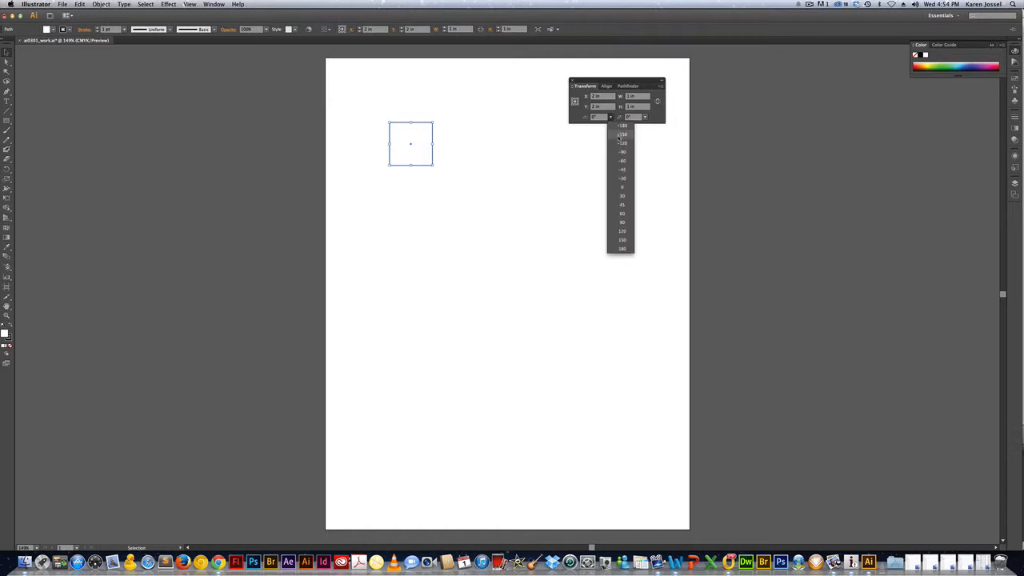
click(621, 162)
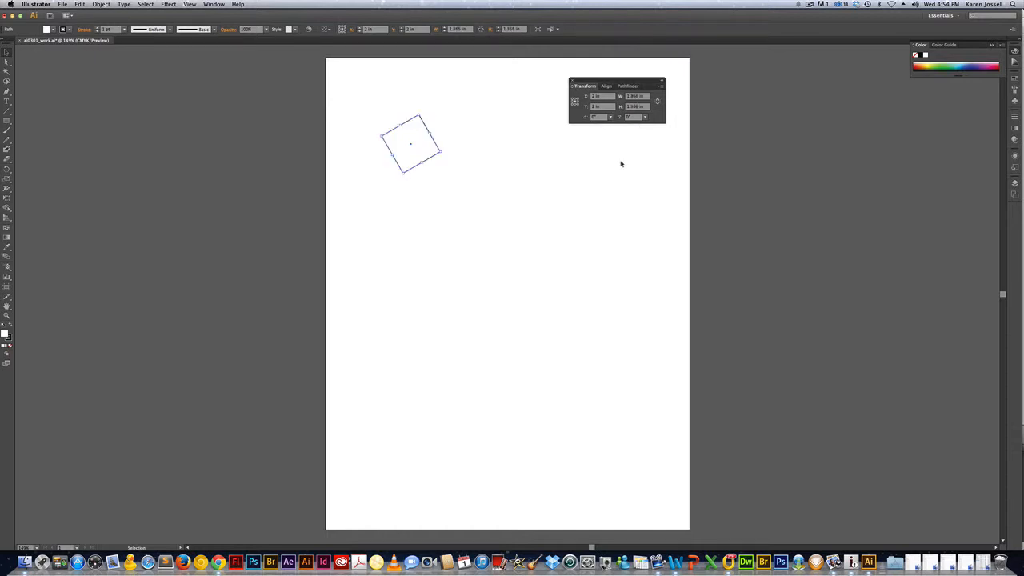
click(585, 115)
text(235)
key(Return)
drag(601, 118, 585, 118)
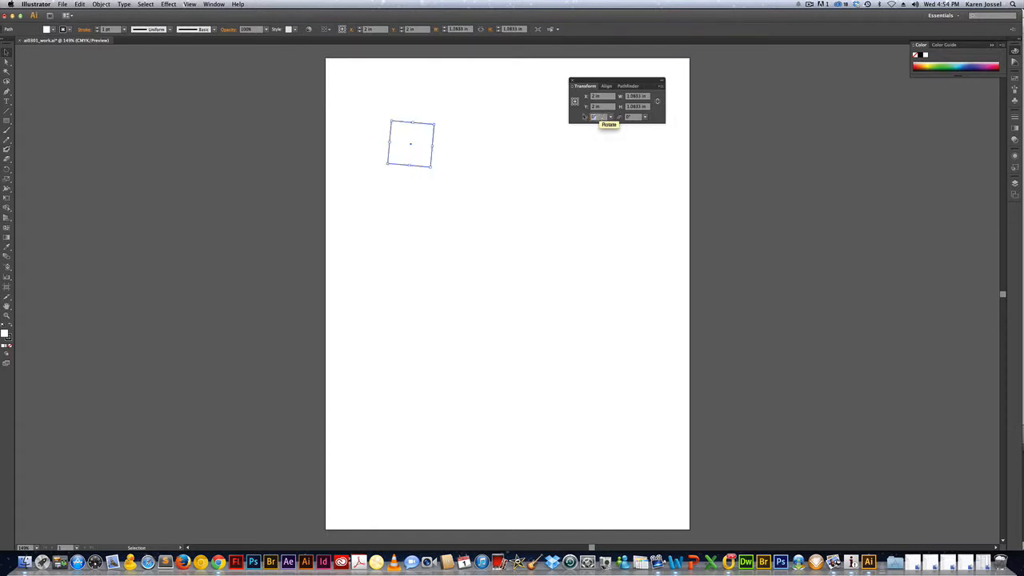
text(1)
text(44)
key(Return)
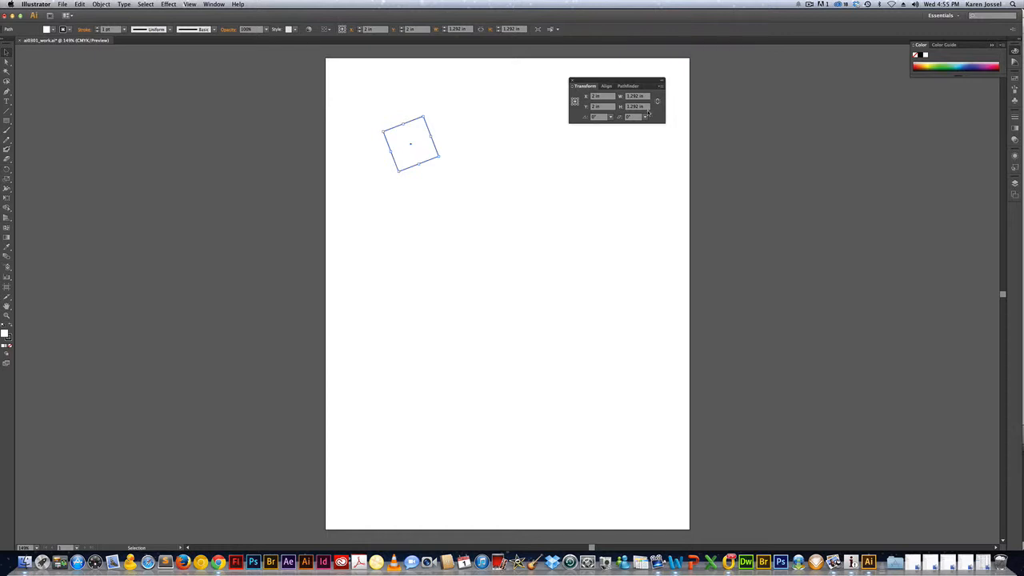
- Shear the rotated square by the preset angle of -60° and apply a further custom shear angle
click(645, 117)
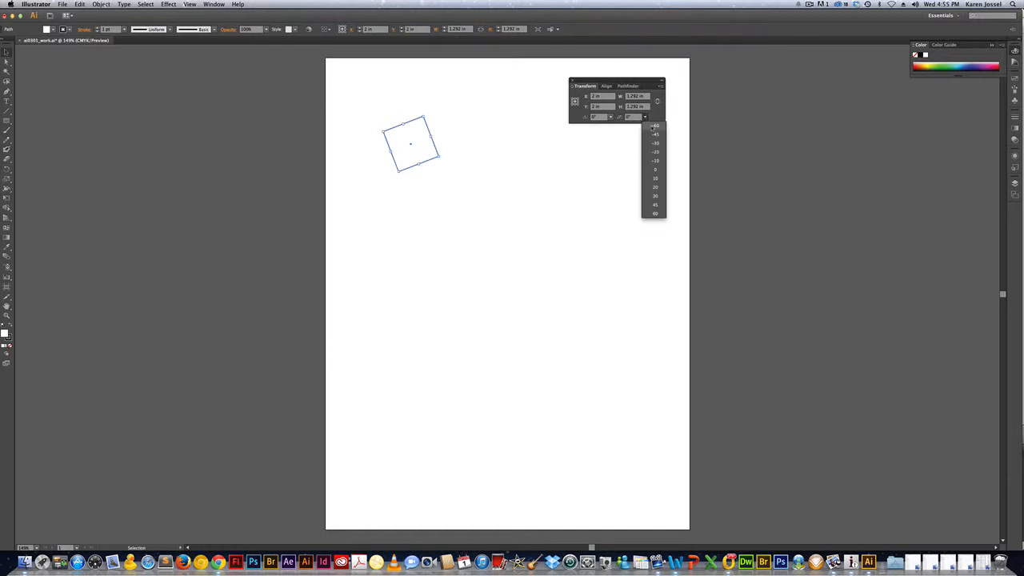
click(652, 127)
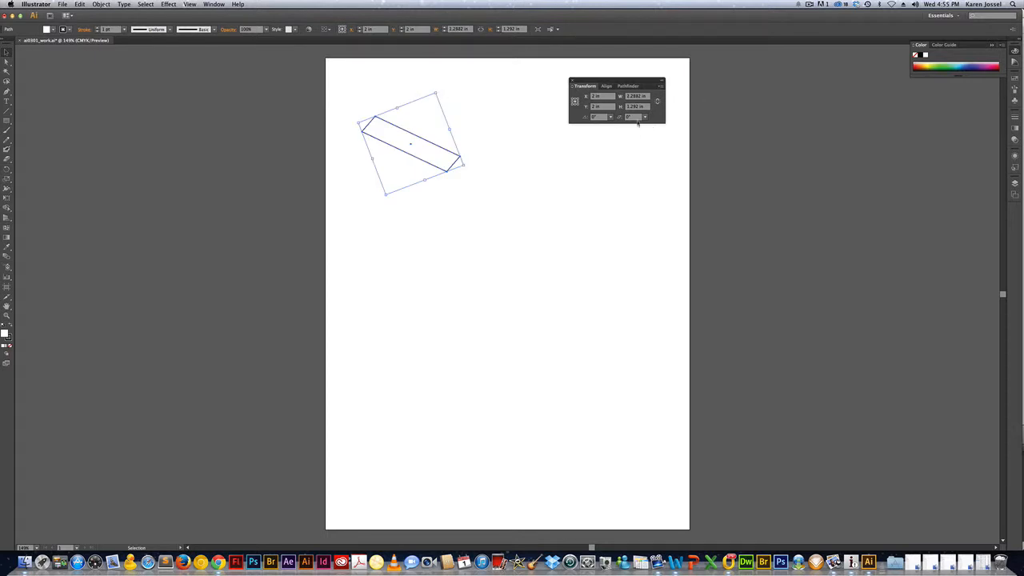
double_click(629, 118)
key(Return)
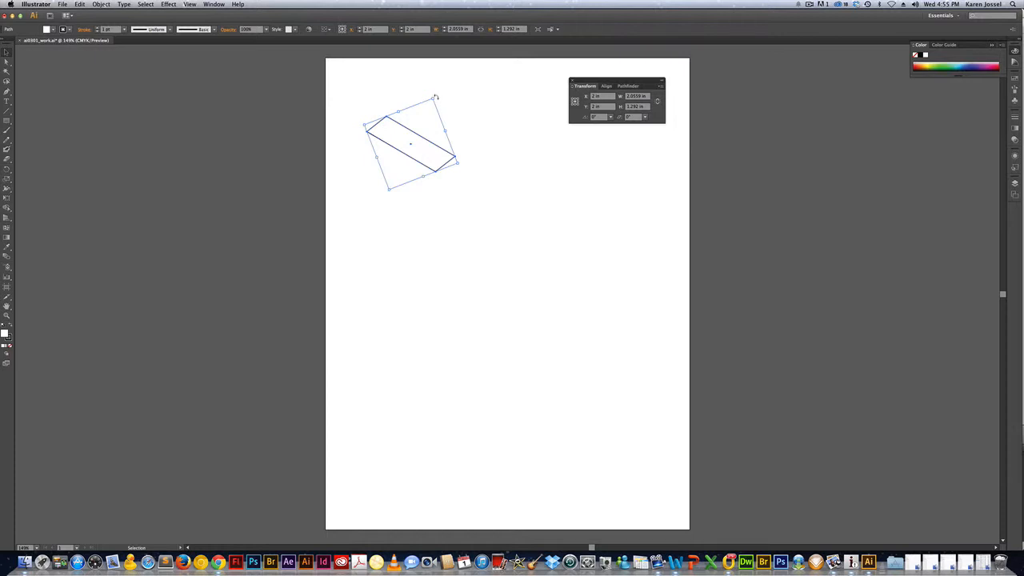
- Rotate the sheared shape freehand from its bounding-box corners until it slants up to the right, and save the document
drag(436, 97, 469, 126)
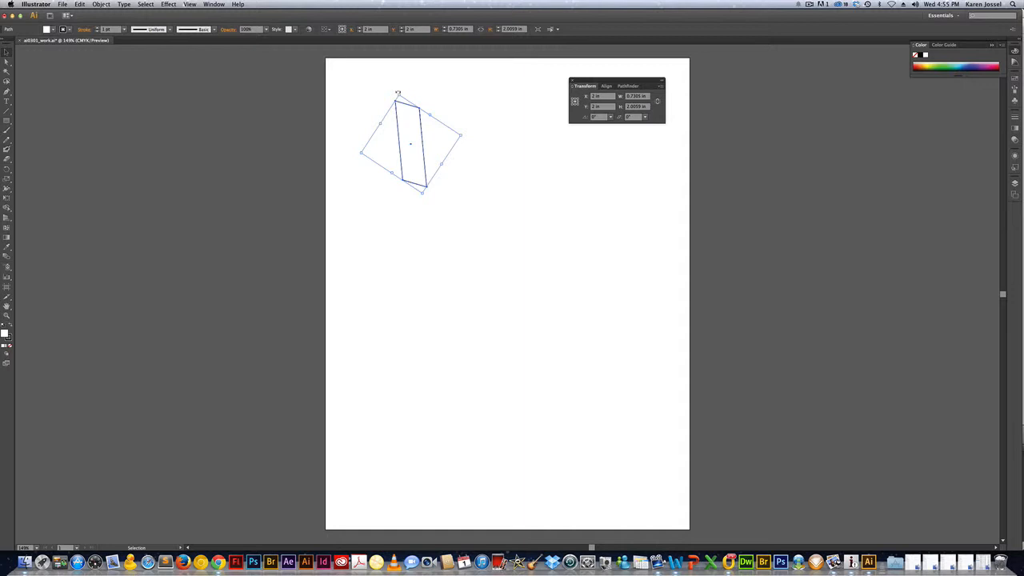
drag(398, 93, 462, 84)
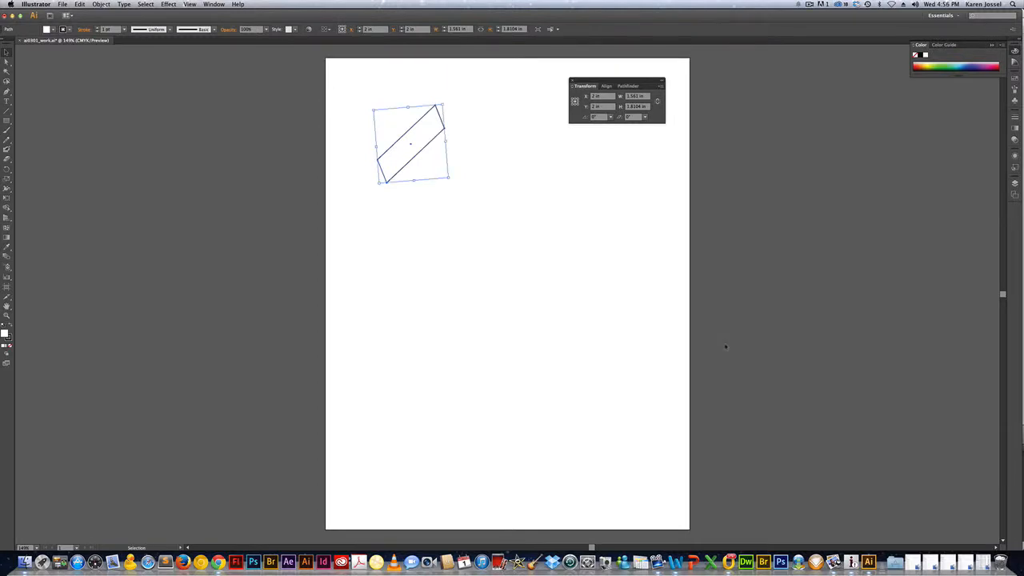
key(a)
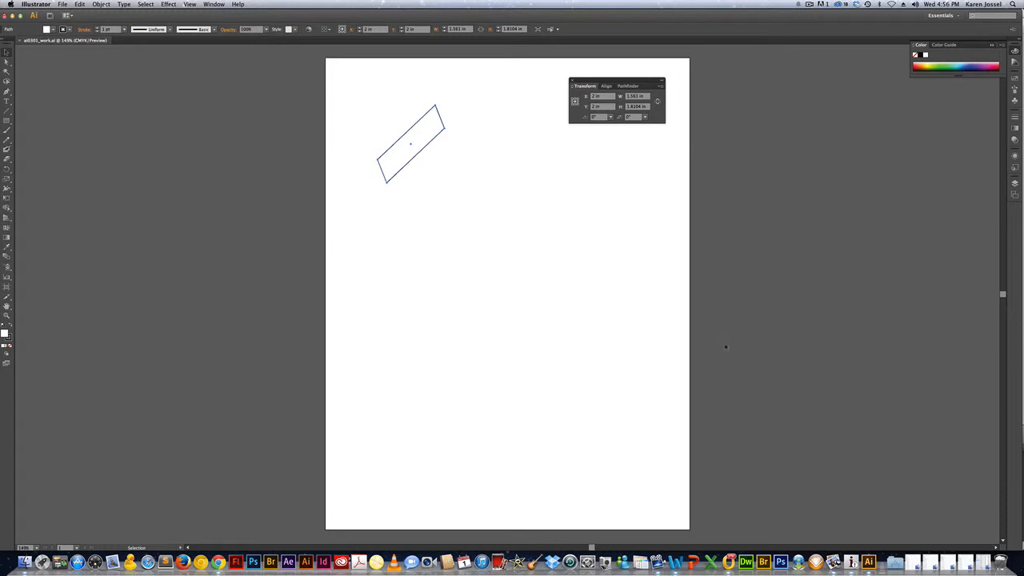
key(v)
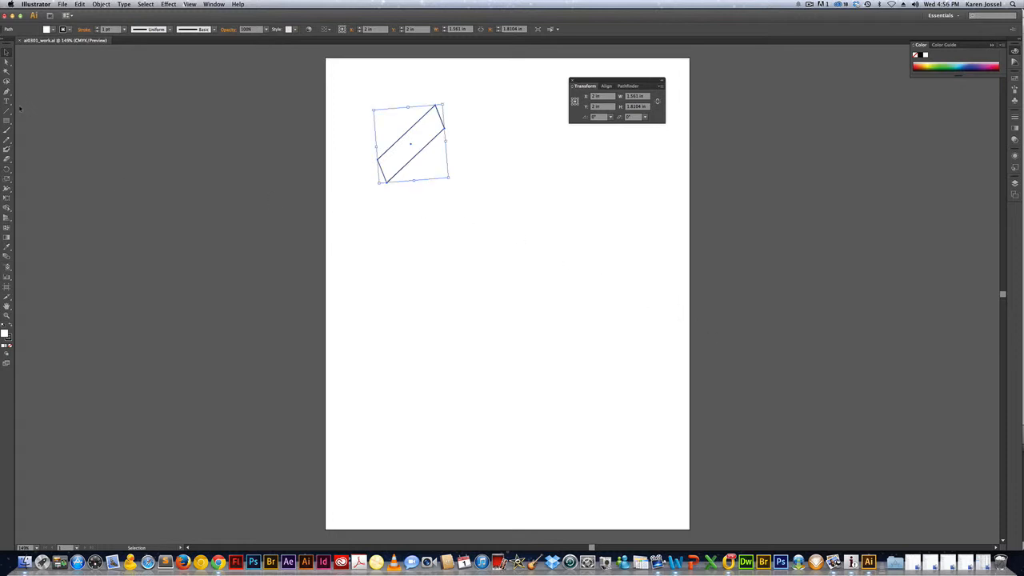
- Draw a rectangle about 3.56 by 3.02 in at the page's right-centre and a square about 1.52 in to its left
key(m)
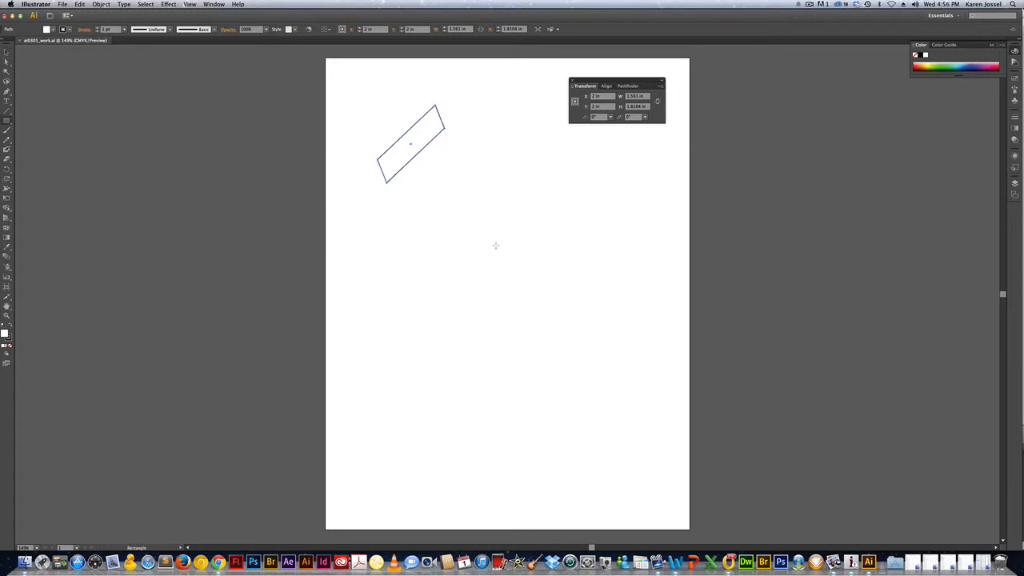
mouse_move(495, 246)
mouse_down()
mouse_move(614, 379)
mouse_move(649, 374)
mouse_up()
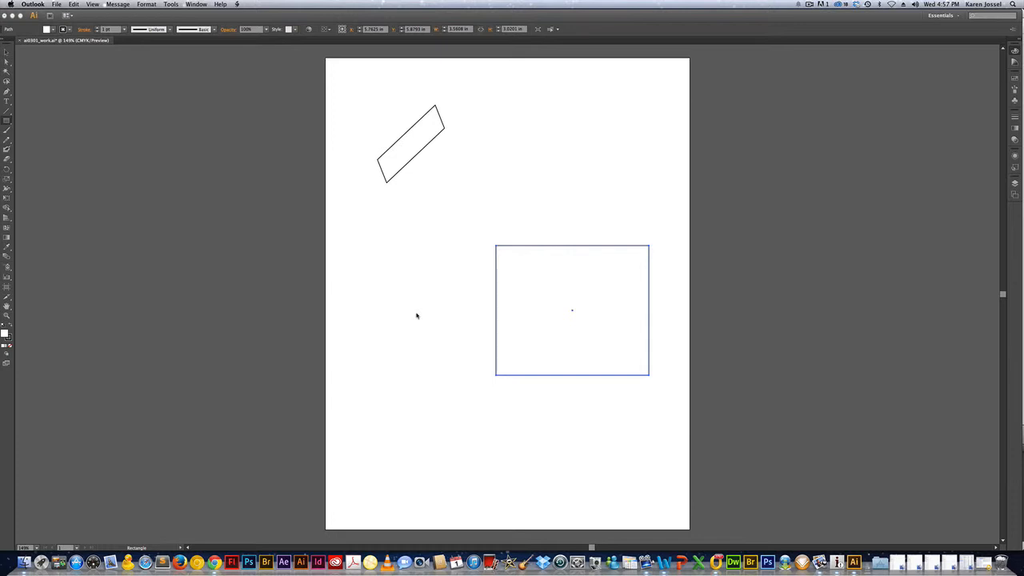
click(7, 121)
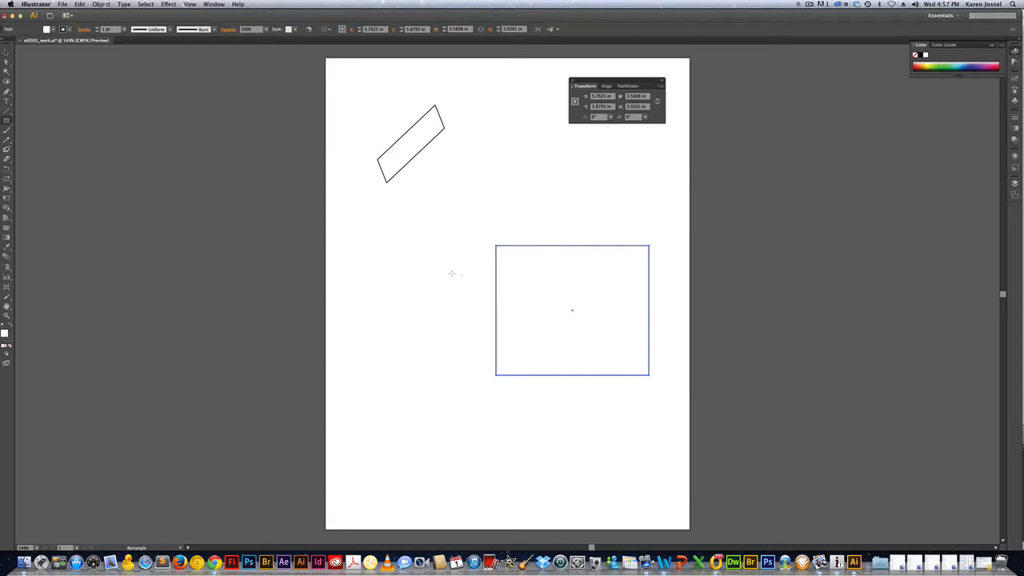
drag(362, 254, 428, 318)
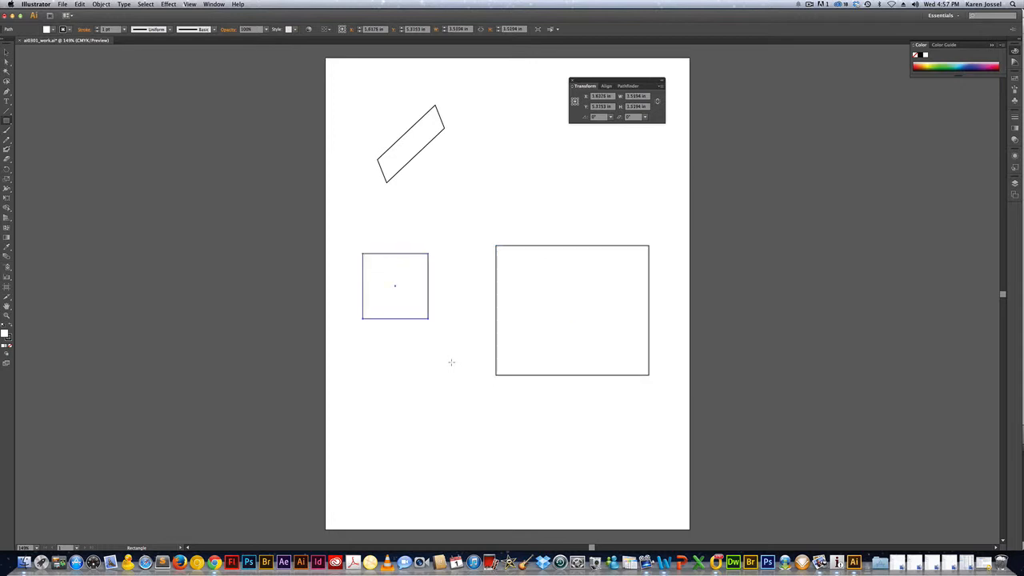
- Draw an ellipse about 1.53 by 0.75 in above the large rectangle and a circle about 0.81 in beside it
click(7, 121)
drag(6, 121, 44, 139)
drag(497, 153, 562, 186)
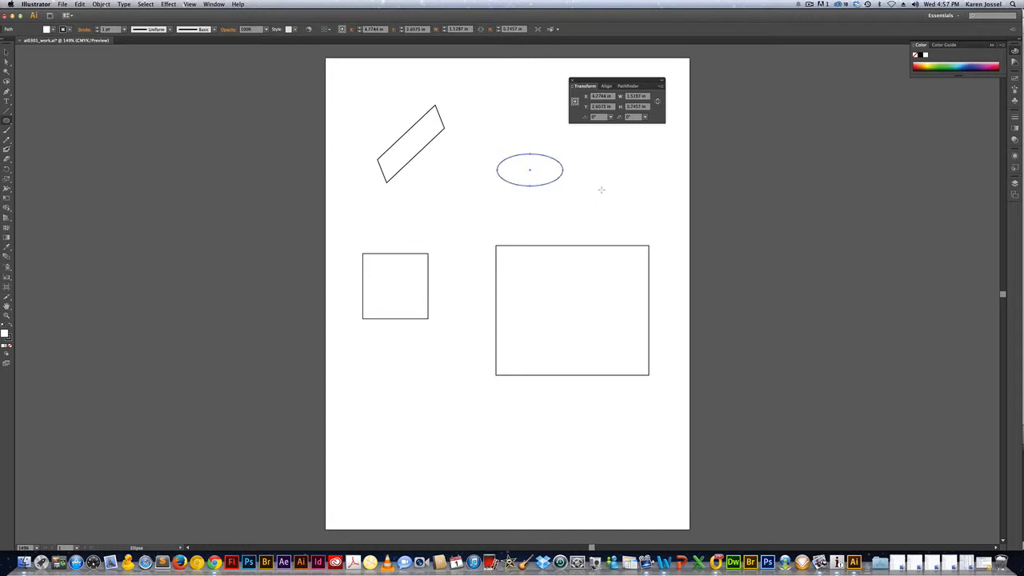
drag(624, 167, 591, 202)
key(v)
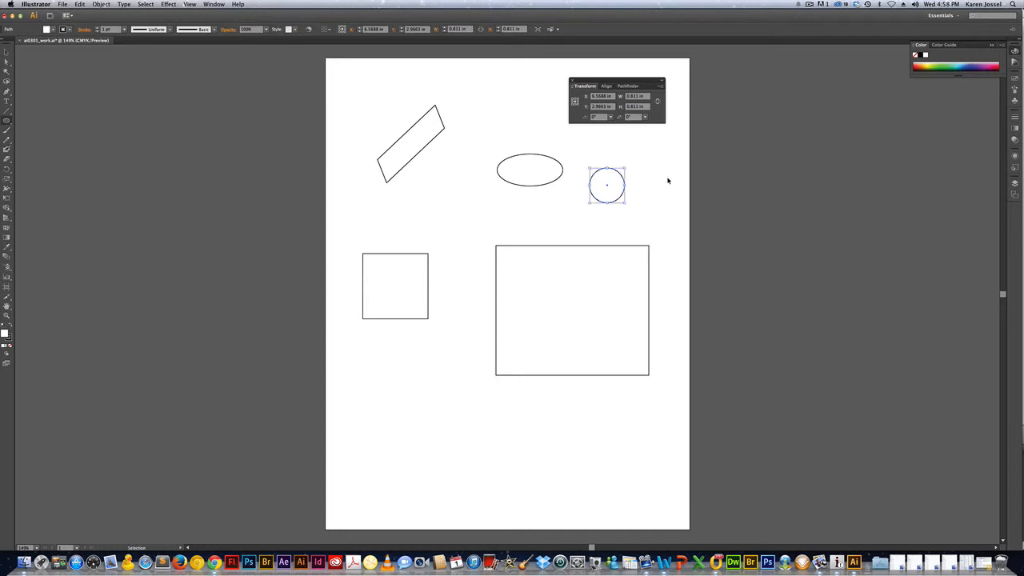
key(l)
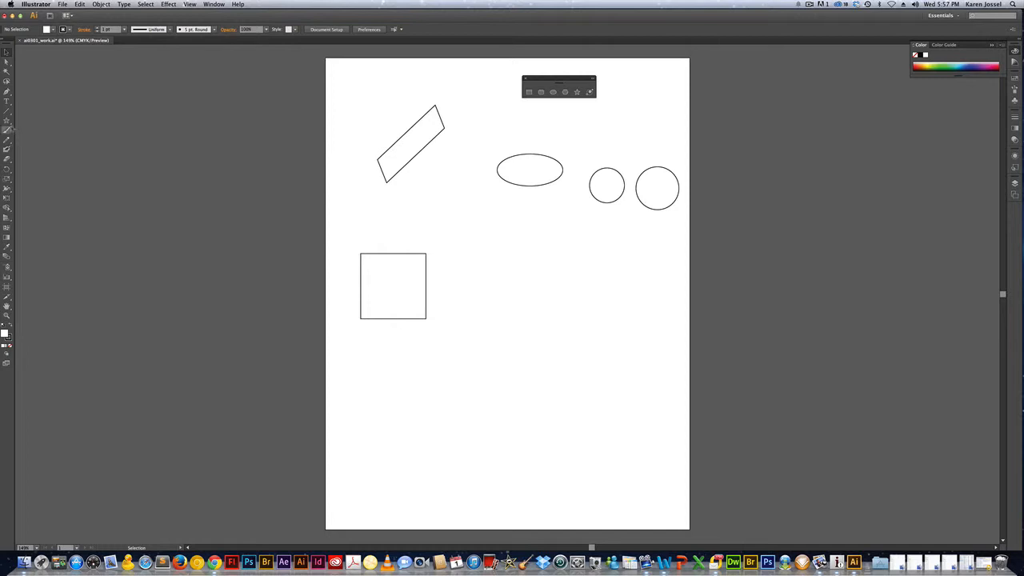
- Create a rectangle by exact dimensions in the empty area below the circles, entering a width of 1 and a height of 3
click(6, 120)
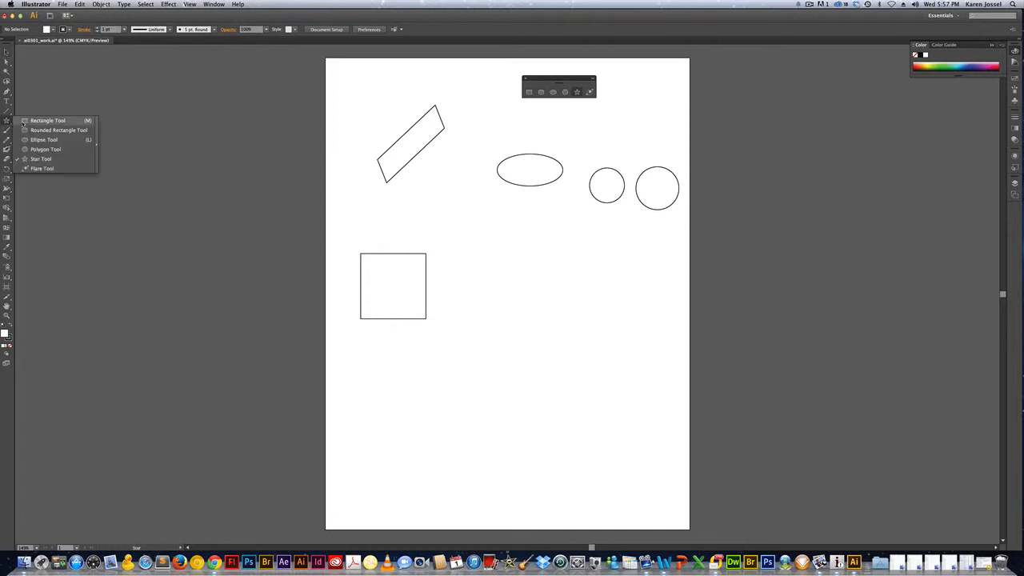
click(24, 121)
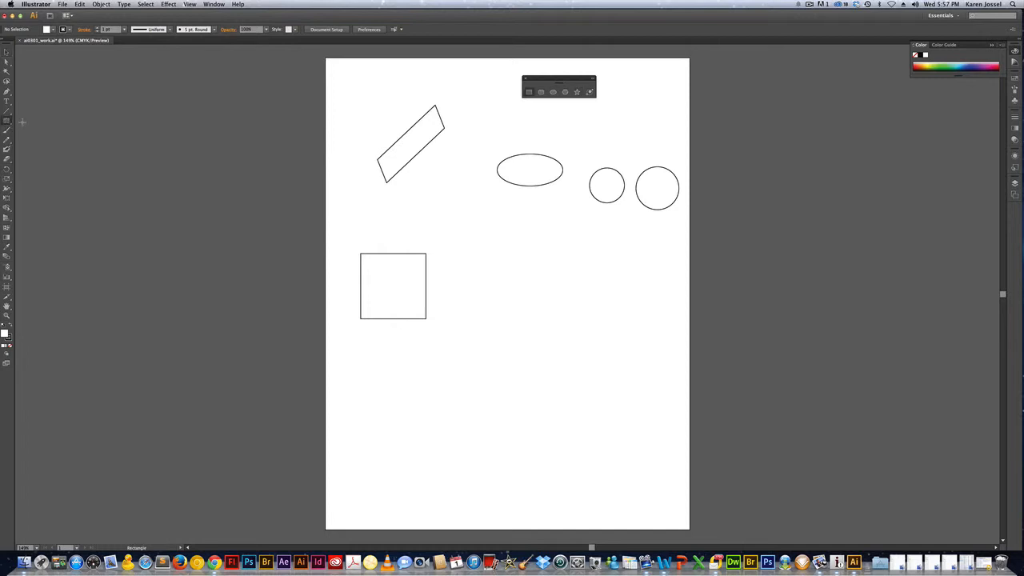
click(568, 260)
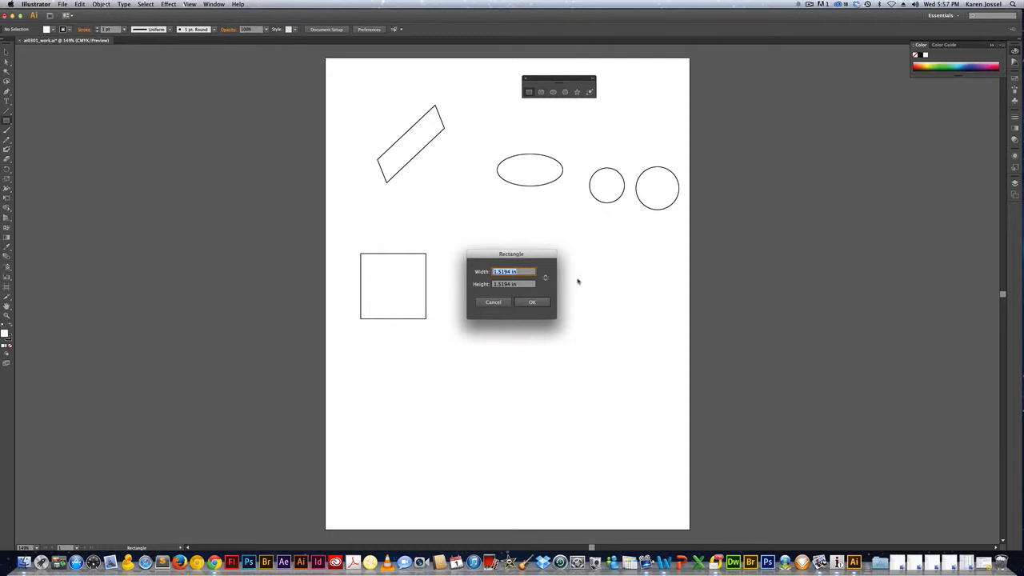
text(1)
click(528, 286)
drag(527, 286, 457, 274)
text(3)
key(Return)
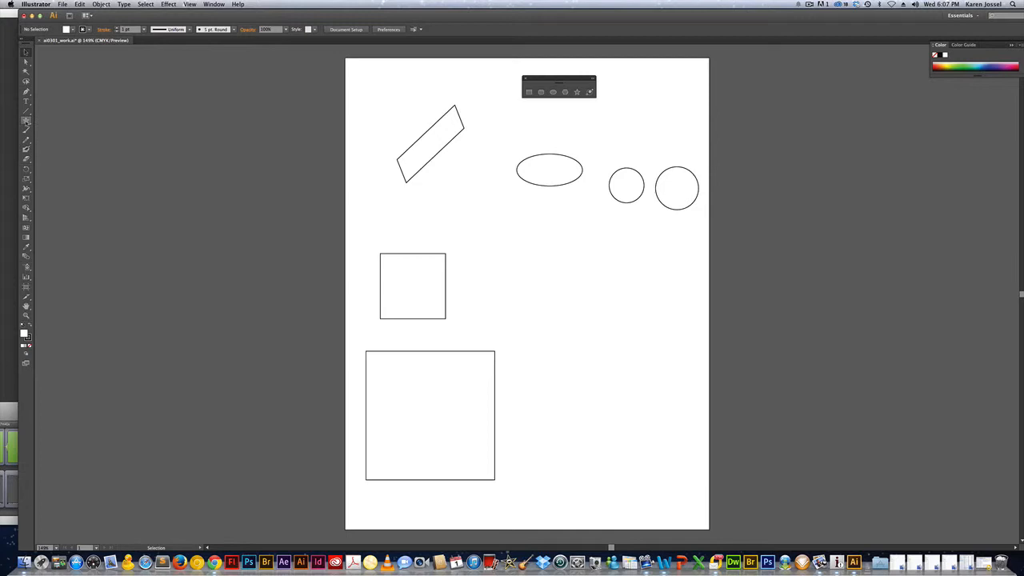
- Draw a tilted five-pointed star about 2 in wide to the right of the small square
click(576, 91)
drag(510, 260, 548, 292)
- Create a 15-point star by exact values in the lower right of the page, with Radius 1 of 1.5 and Radius 2 of 2
click(638, 361)
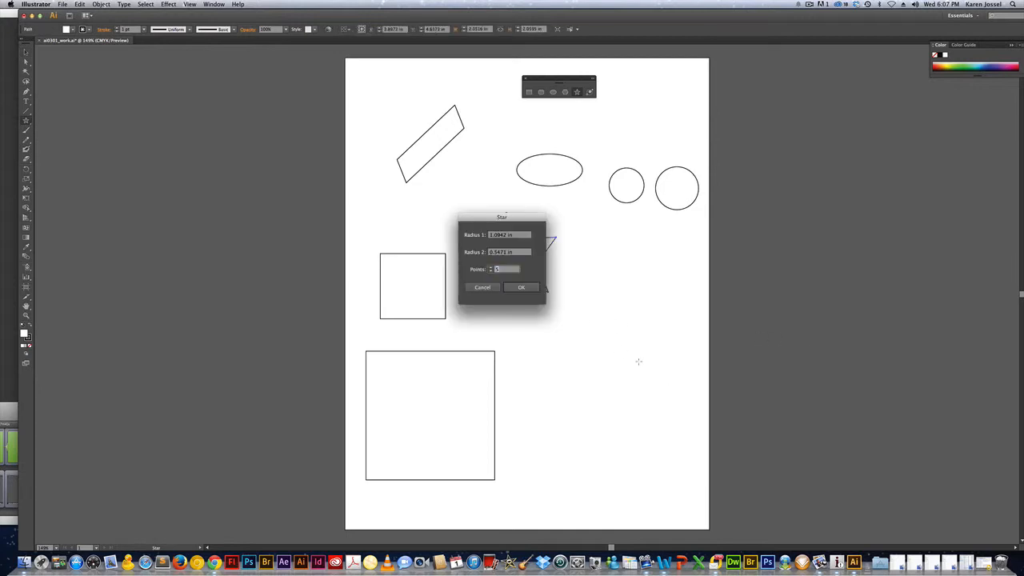
mouse_move(521, 217)
mouse_down()
mouse_move(705, 216)
mouse_move(692, 227)
mouse_up()
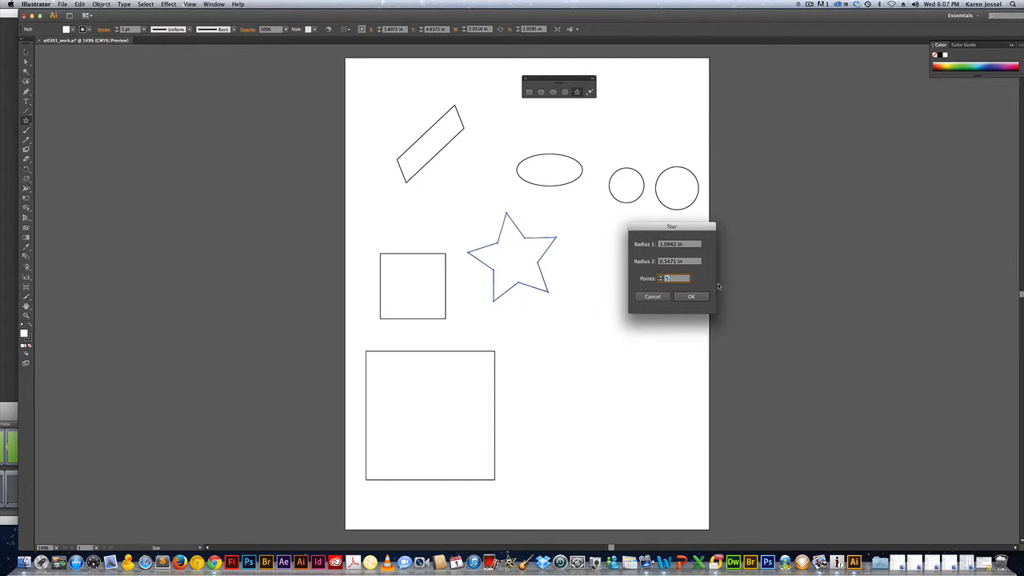
click(686, 244)
drag(680, 244, 661, 244)
text(1.5)
drag(685, 263, 660, 262)
text(2)
key(Tab)
text(15)
click(689, 297)
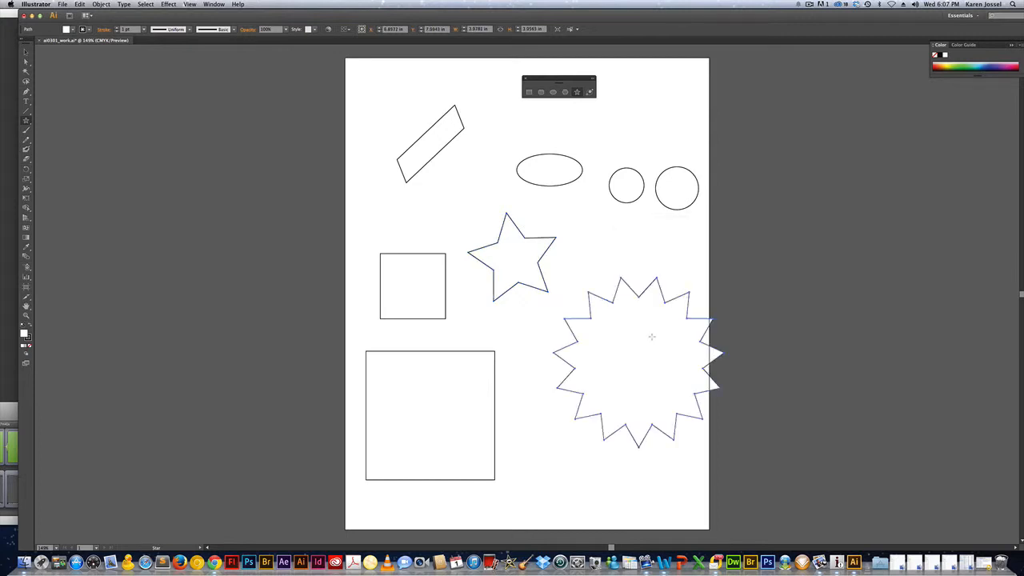
- Move the 15-point star fully onto the page, scale it down proportionally to about 2.6 in wide, and save the document
click(26, 52)
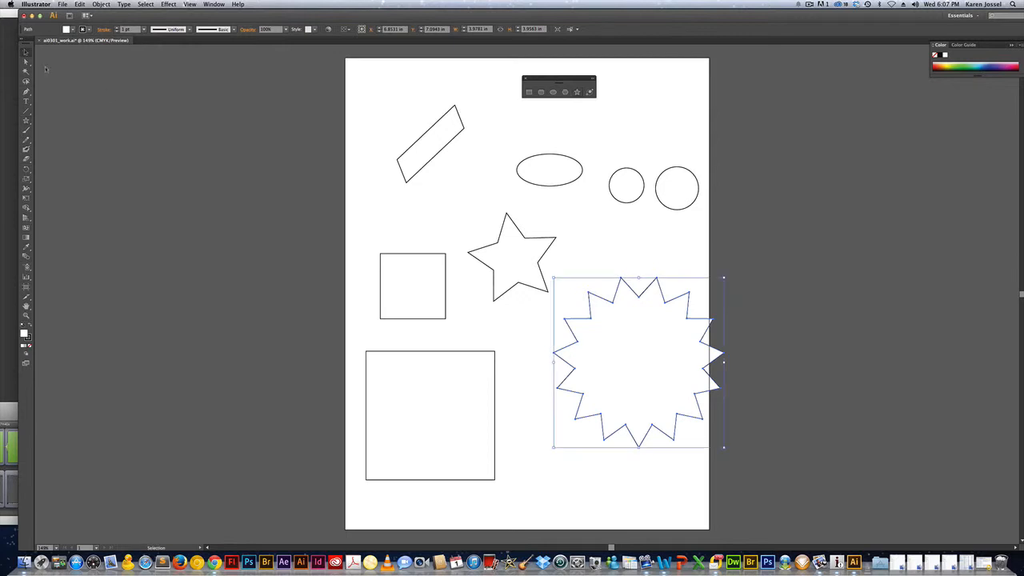
drag(676, 318, 635, 352)
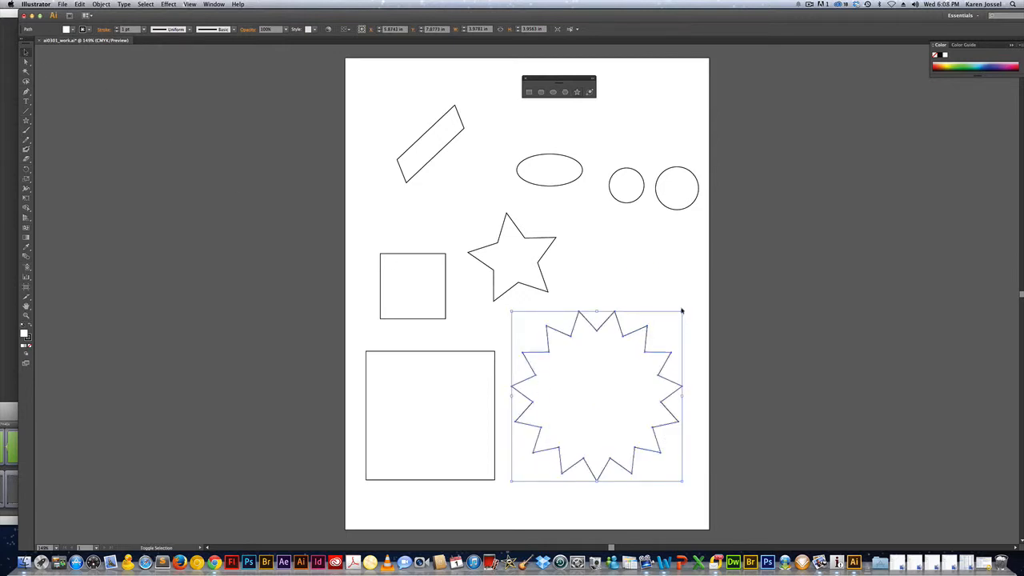
drag(681, 313, 623, 369)
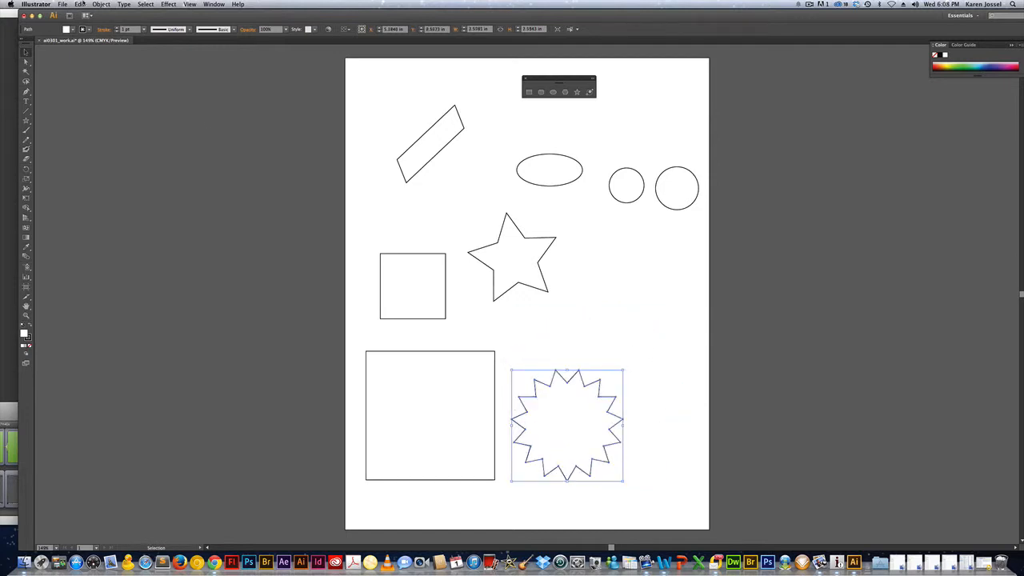
click(63, 4)
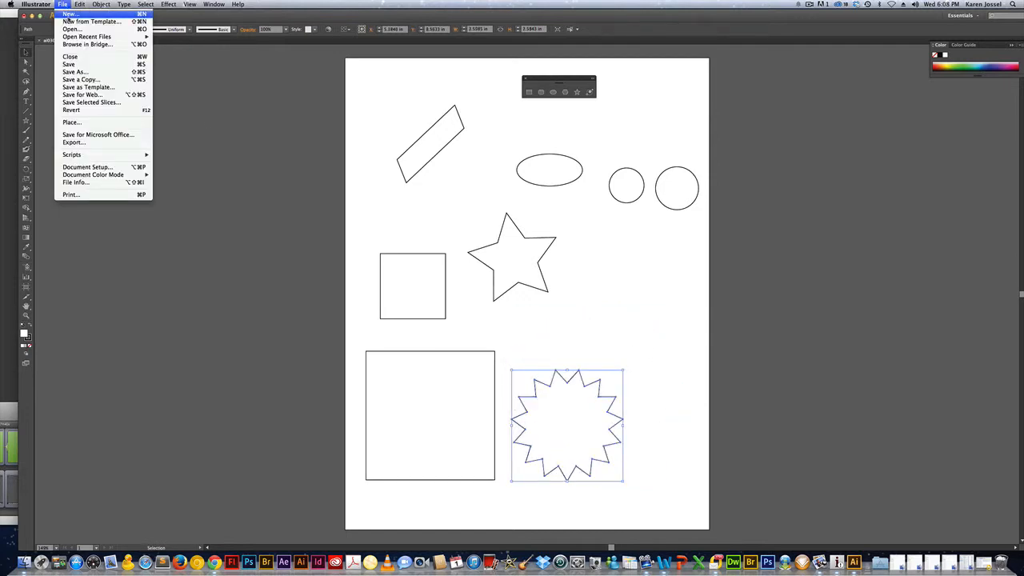
click(81, 66)
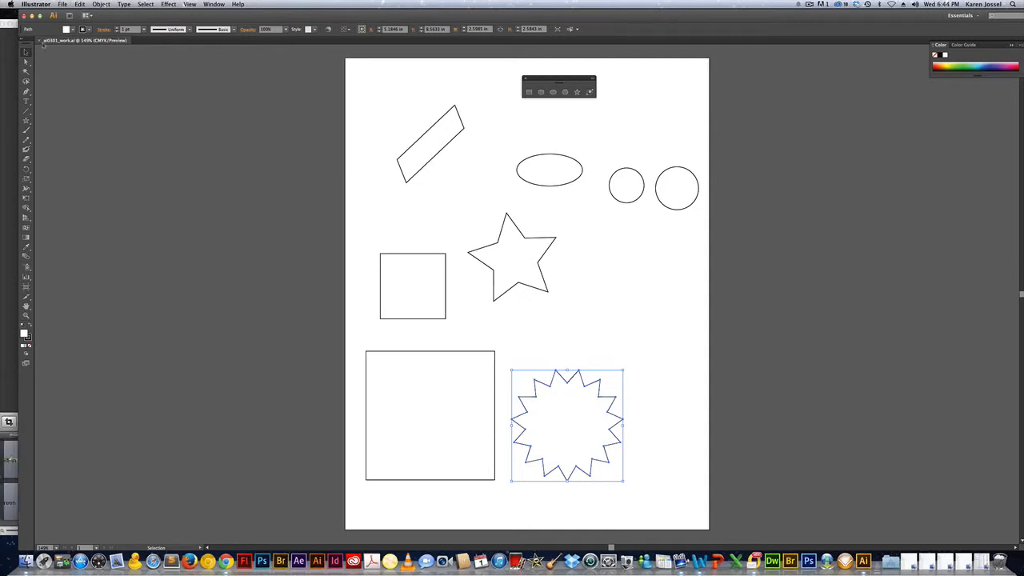
- Close the ai0301_work.ai document and the floating shape tools panel
click(39, 41)
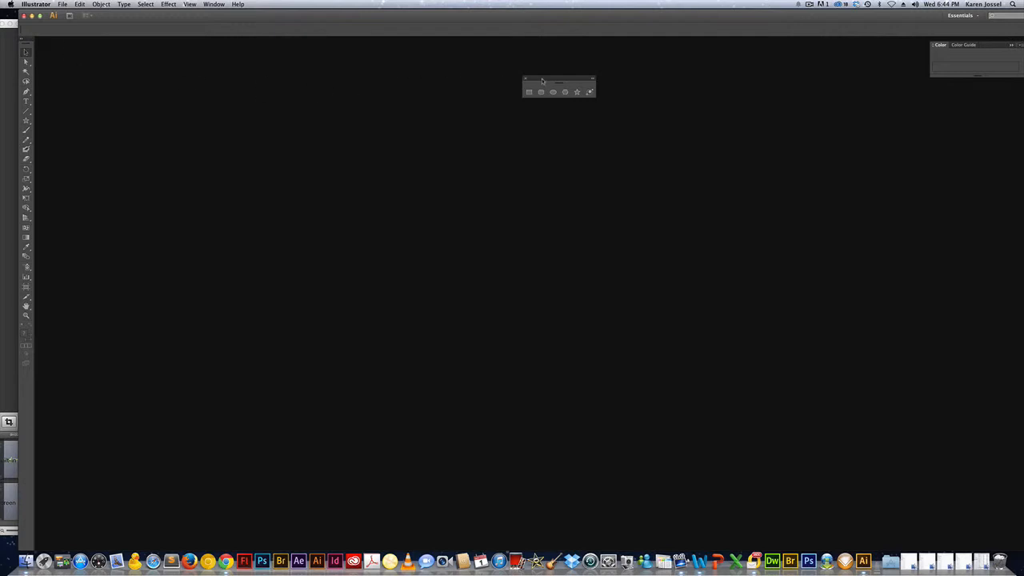
drag(542, 81, 75, 120)
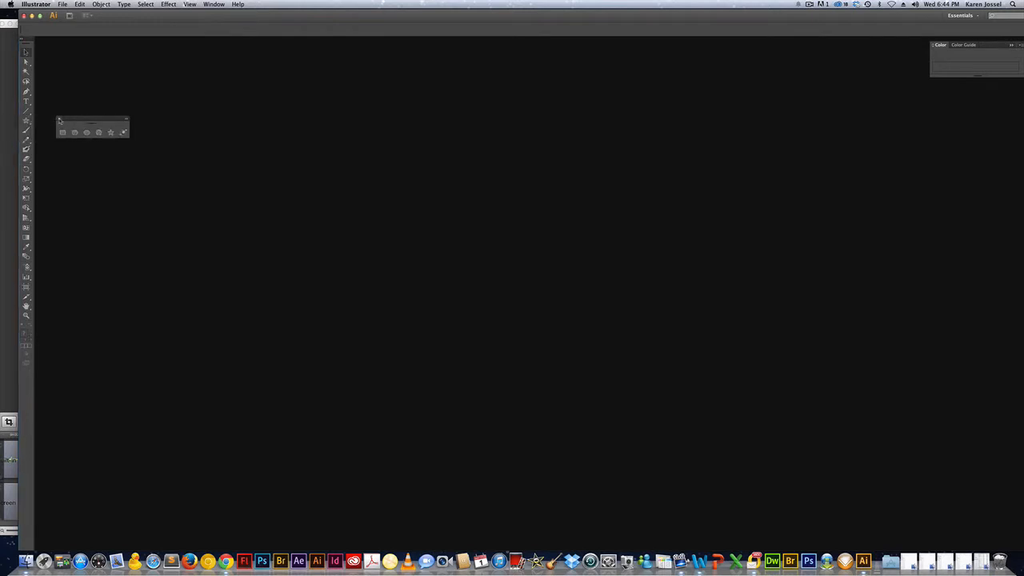
click(59, 120)
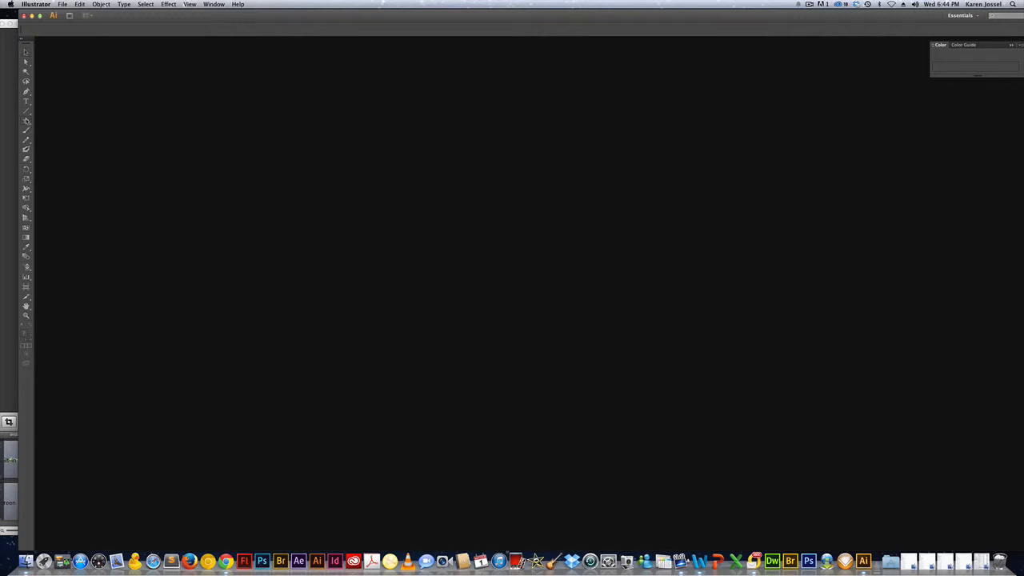
- Tear off the shape tools as a floating panel, move it clear of the toolbox, and close it again
click(27, 121)
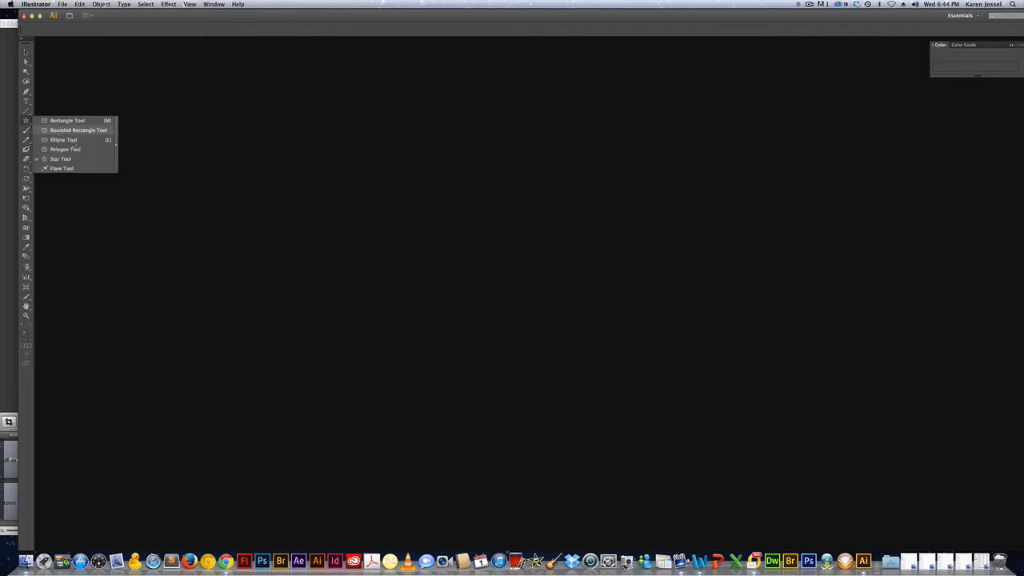
click(117, 146)
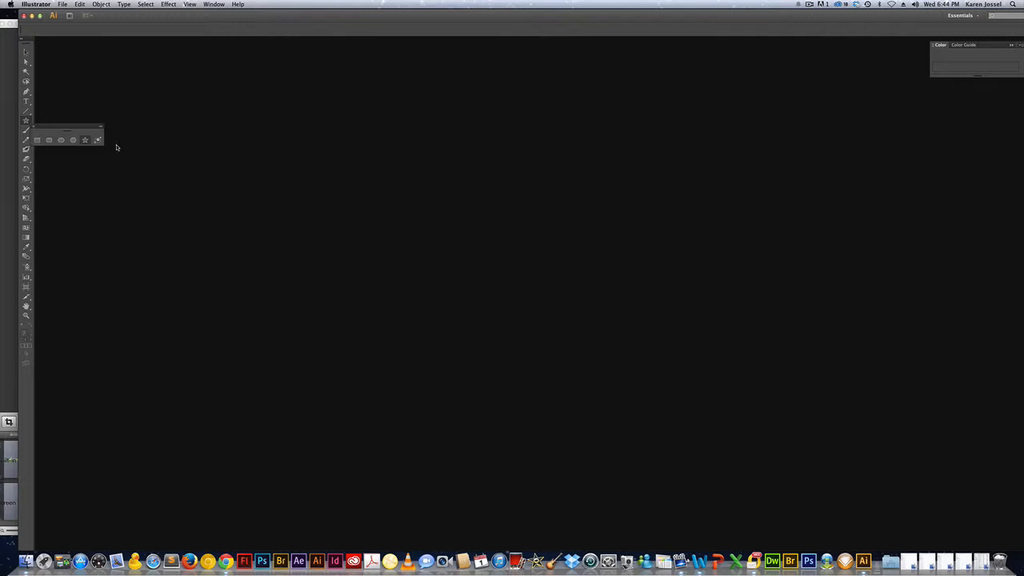
drag(57, 128, 112, 73)
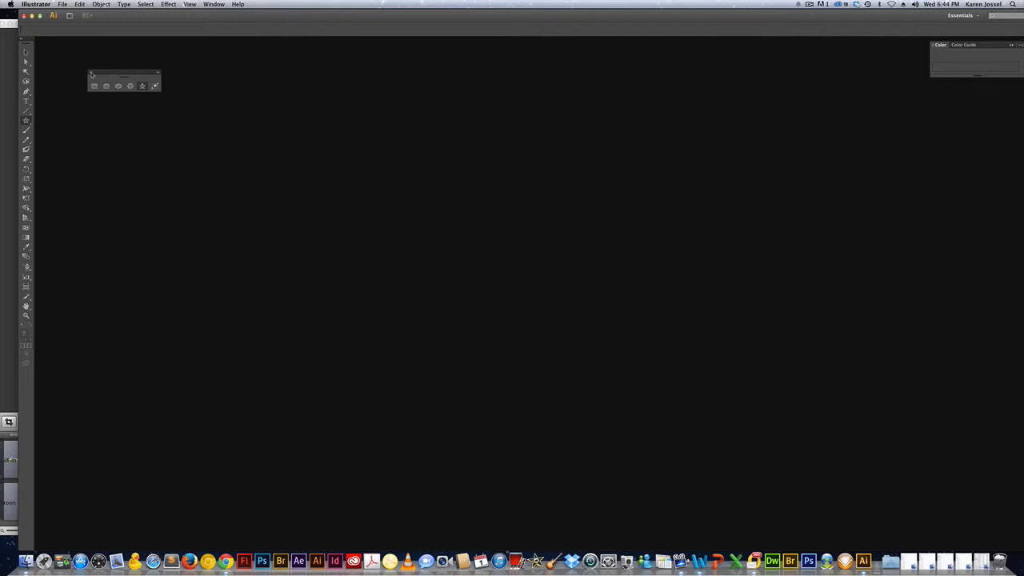
click(91, 73)
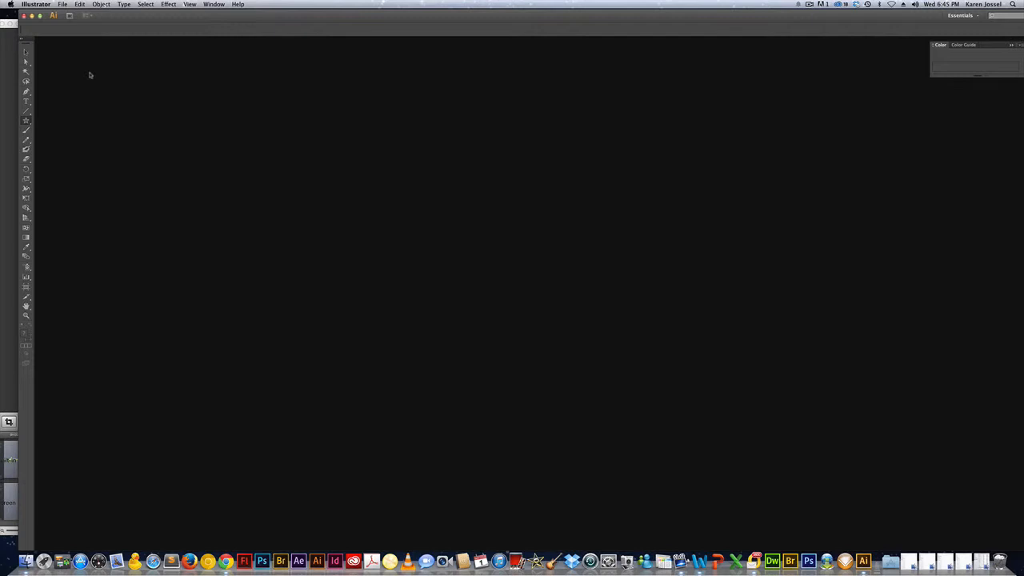
- Open ai0302.ai from the ai01lessons folder and fit the whole artboard in the window
click(61, 5)
click(72, 29)
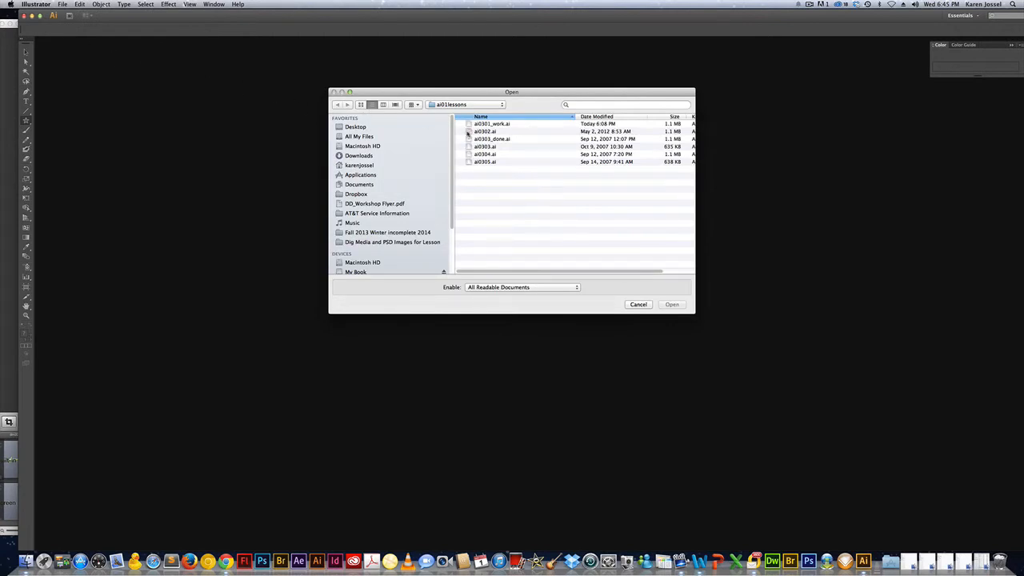
click(469, 132)
click(665, 305)
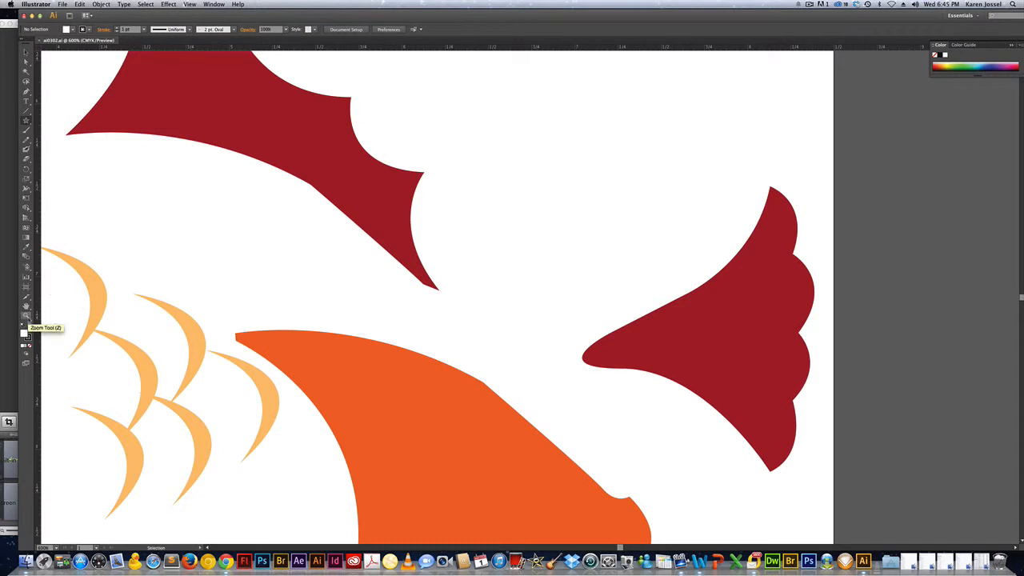
double_click(25, 306)
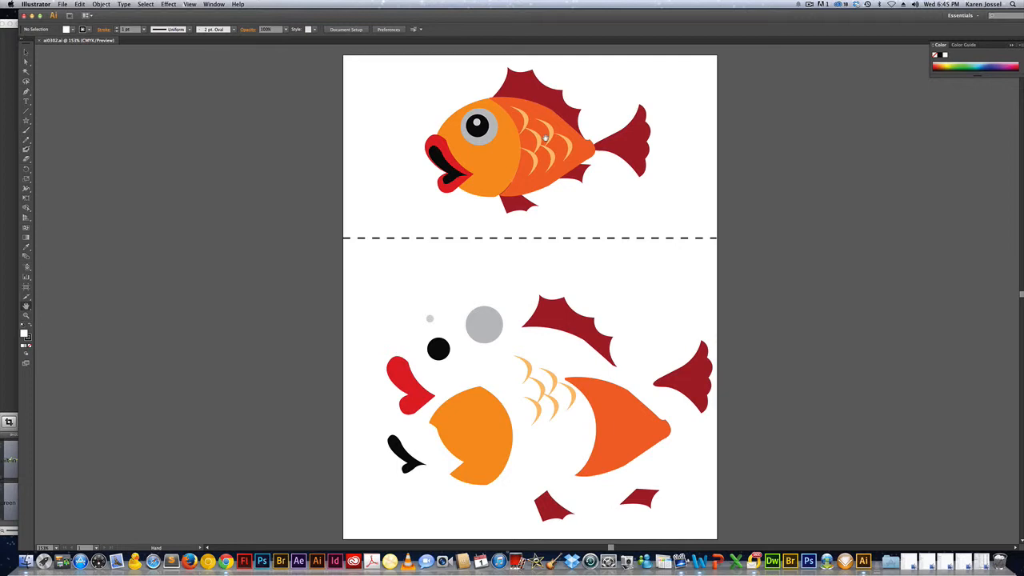
- Save the fish document as ai0302_work.ai in the ai01lessons folder, keeping the Illustrator CS6 version and default options
key(super)
key(super+shift+s)
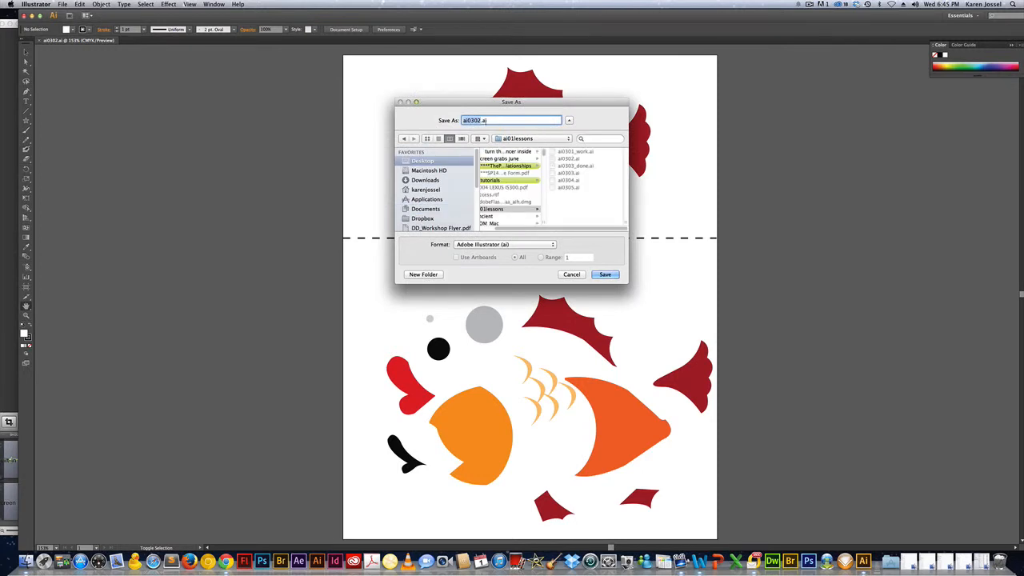
click(481, 120)
text(_work)
click(603, 275)
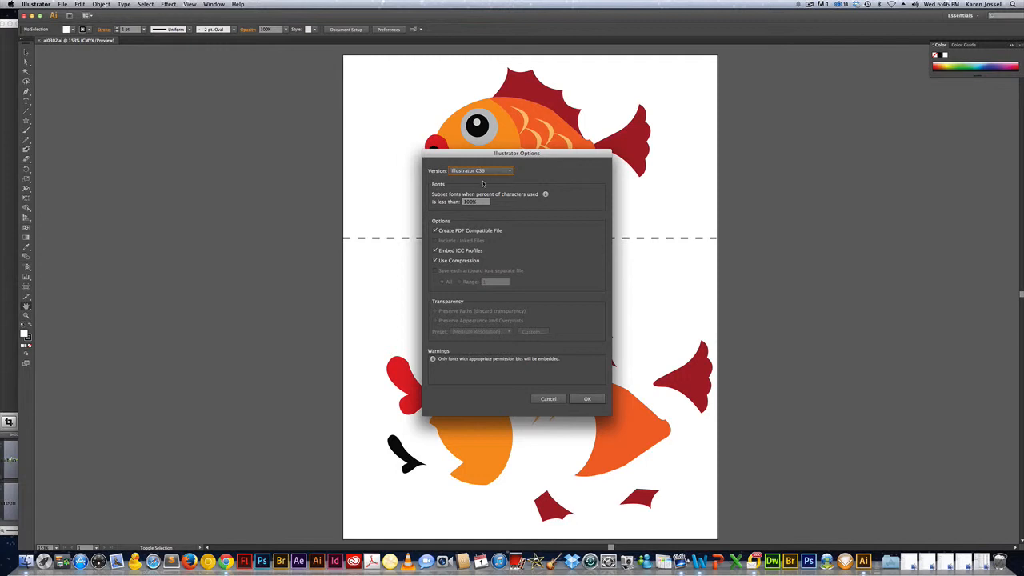
click(586, 399)
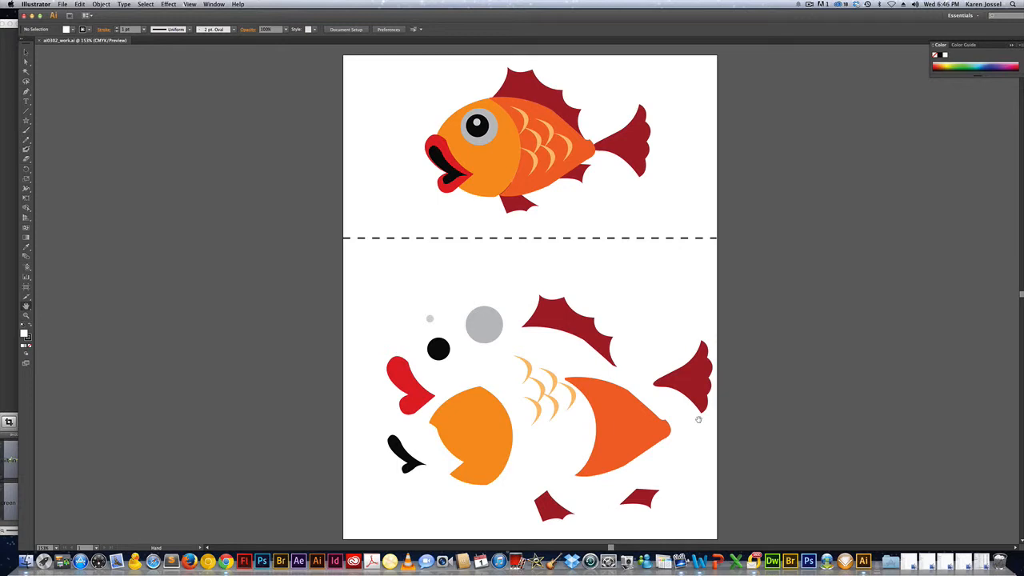
- Move the loose dark red dorsal fin onto the upper edge of the separate orange body and reselect it
click(25, 51)
drag(522, 276, 600, 342)
click(598, 342)
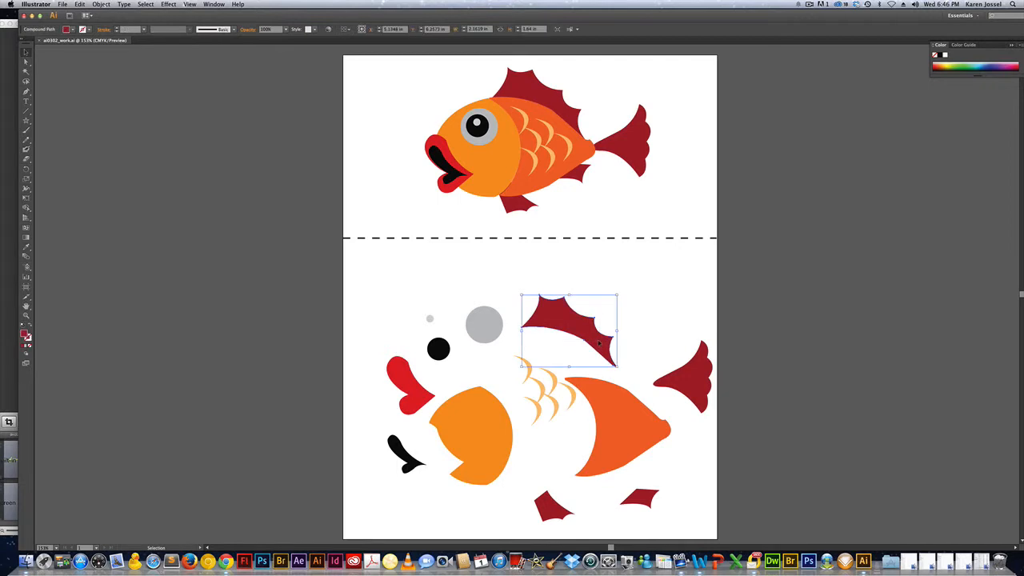
drag(573, 325, 617, 376)
click(594, 320)
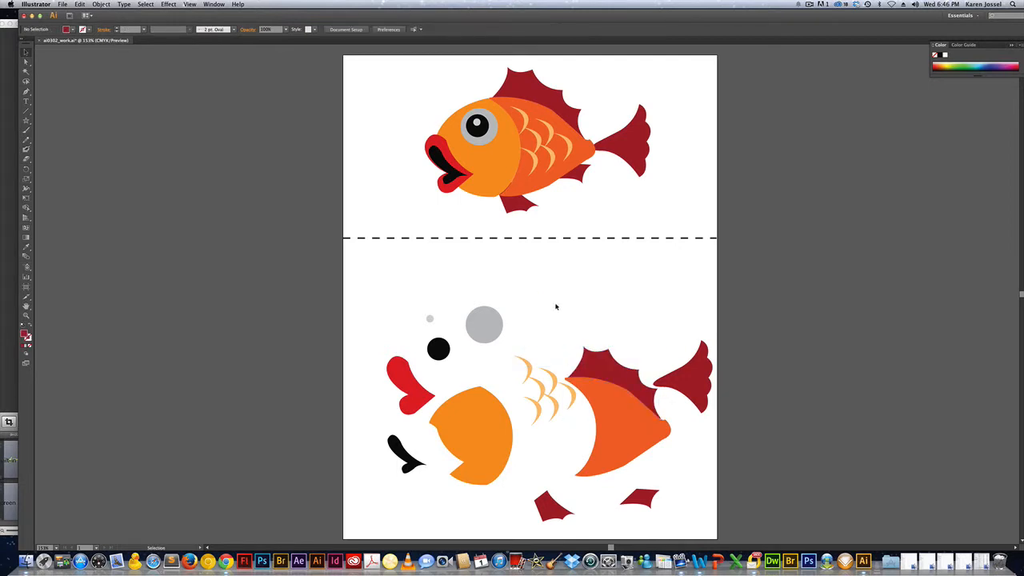
click(604, 366)
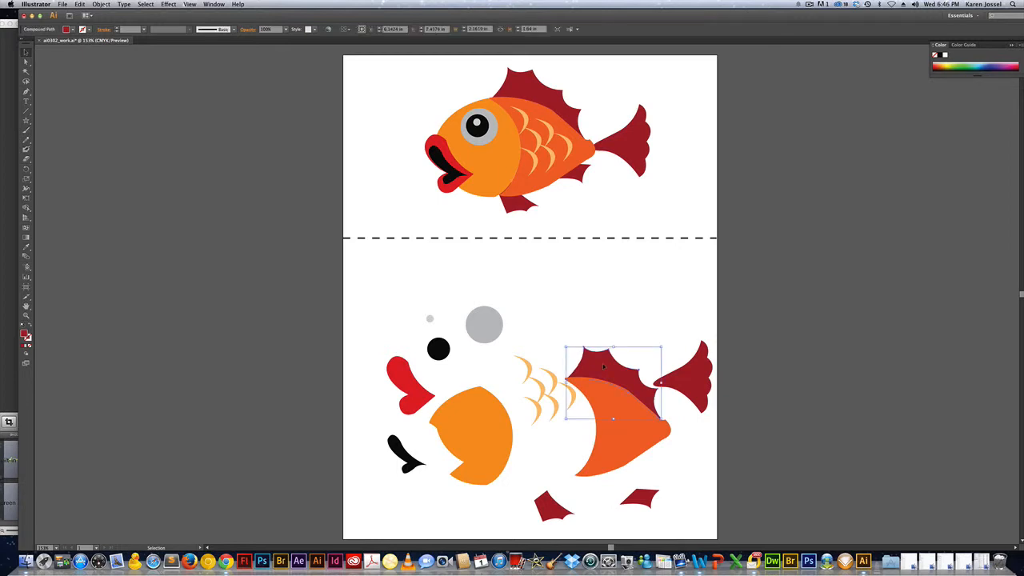
- Nudge the selected dorsal fin slightly to the left along the orange body's upper edge
key(Left)
key(Left)
key(Left)
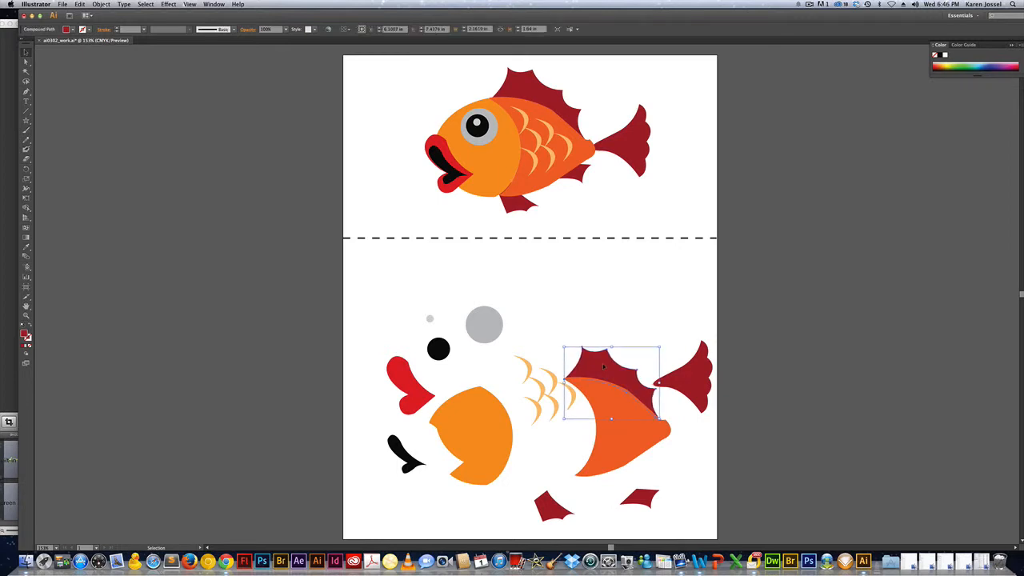
key(Right)
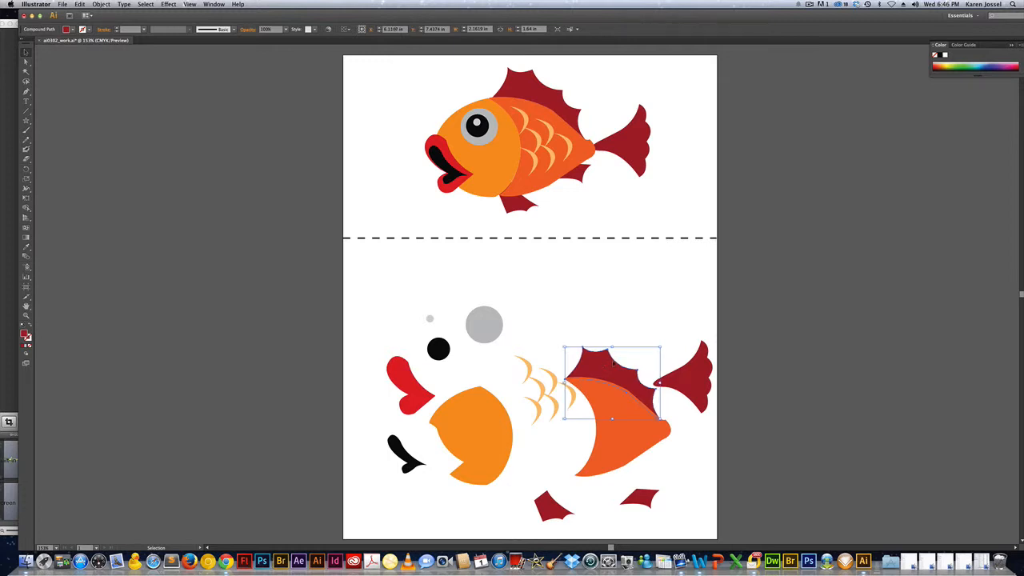
key(Left)
key(Left)
- Try reshaping the dorsal fin by pulling individual anchor points of its upper tips upward with the Direct Selection tool
click(25, 61)
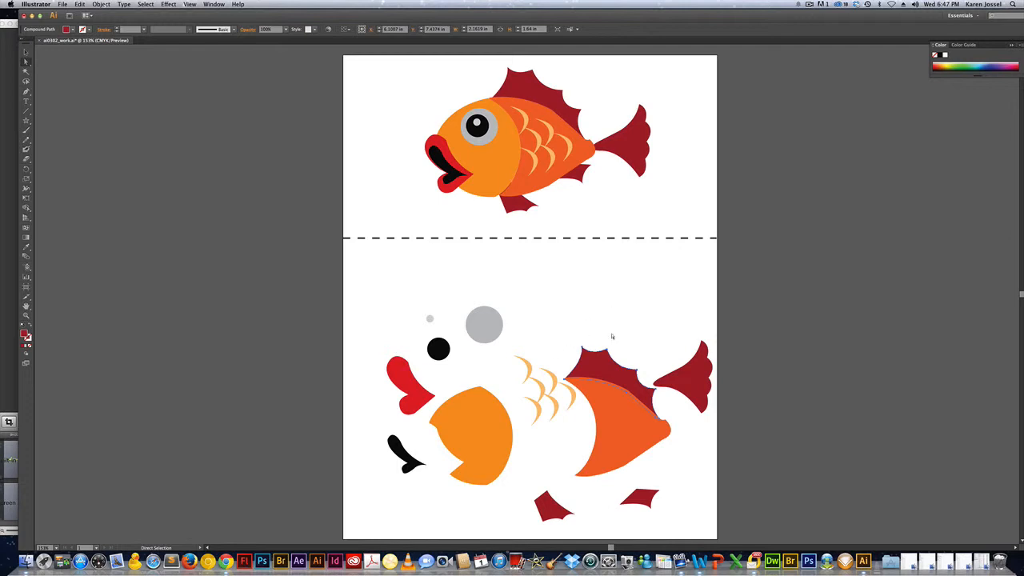
drag(617, 344, 619, 280)
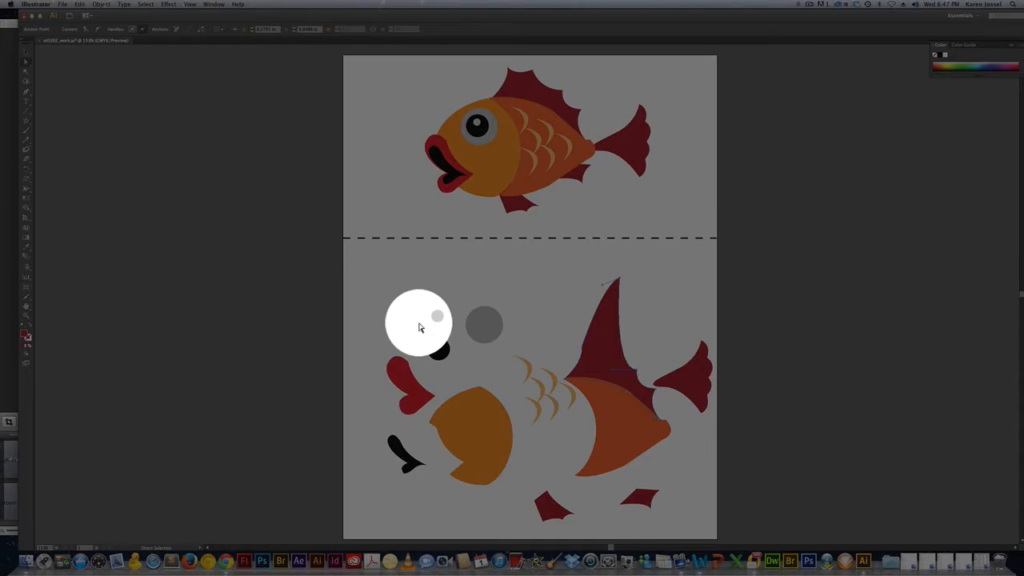
key(super+z)
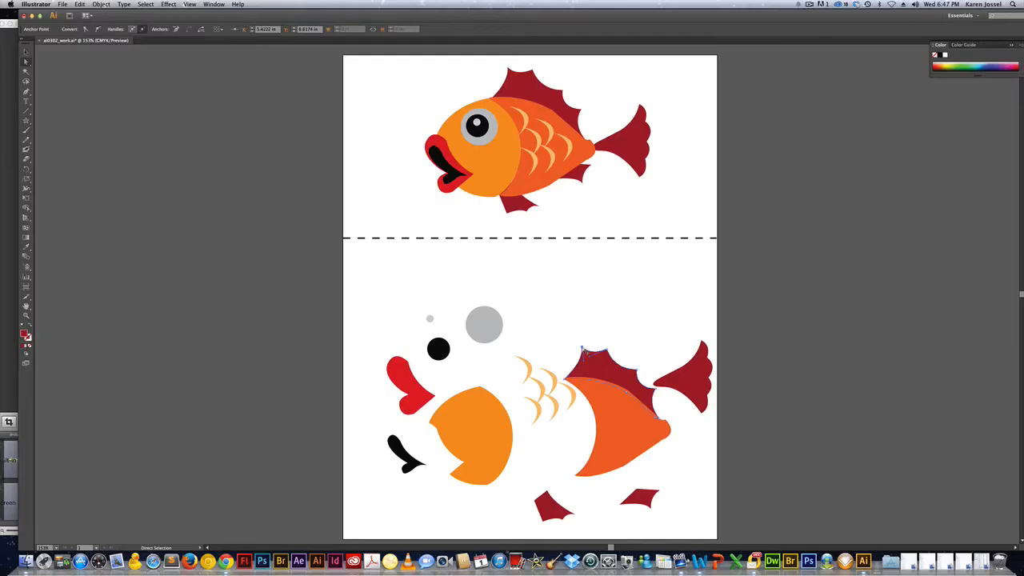
drag(584, 350, 572, 310)
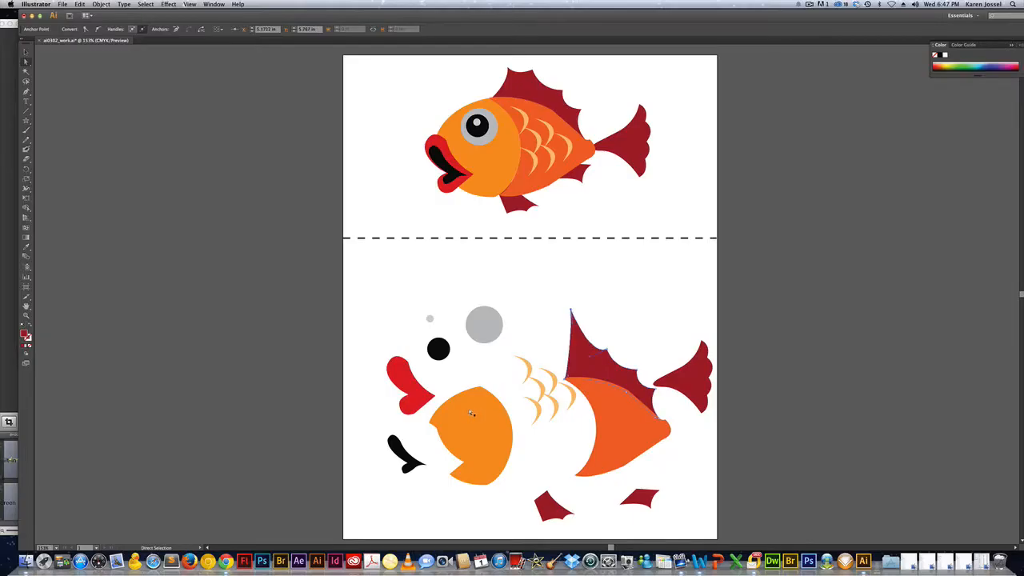
key(super+z)
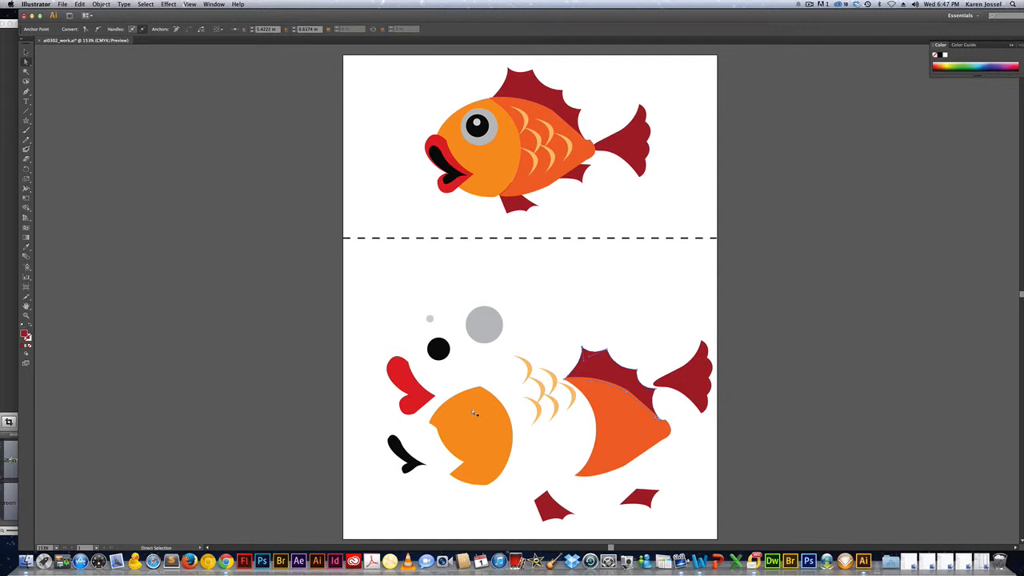
- Try moving the whole dorsal fin up off the orange body with the Selection tool, and deselect it
click(26, 52)
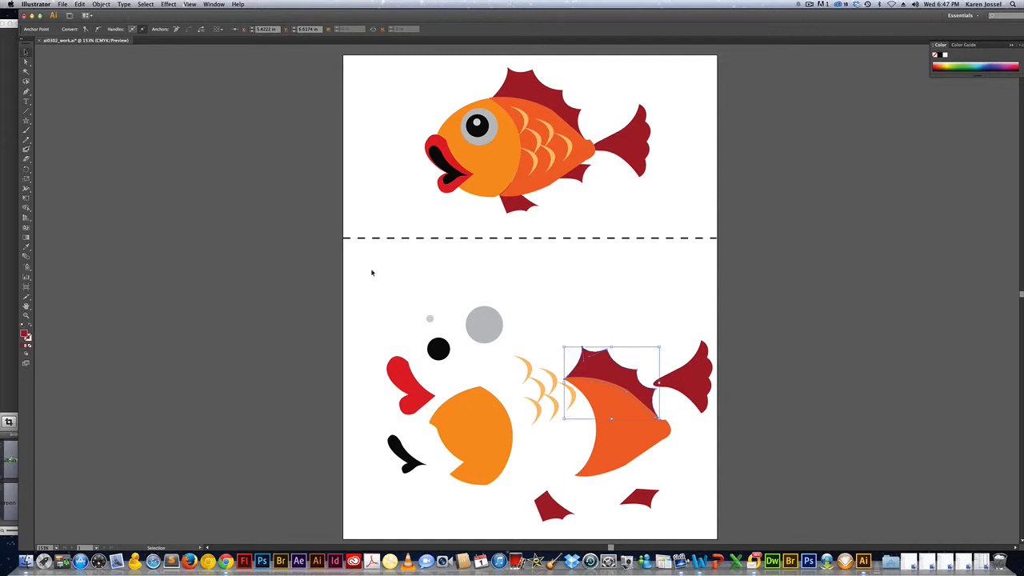
drag(625, 381, 636, 357)
key(super+z)
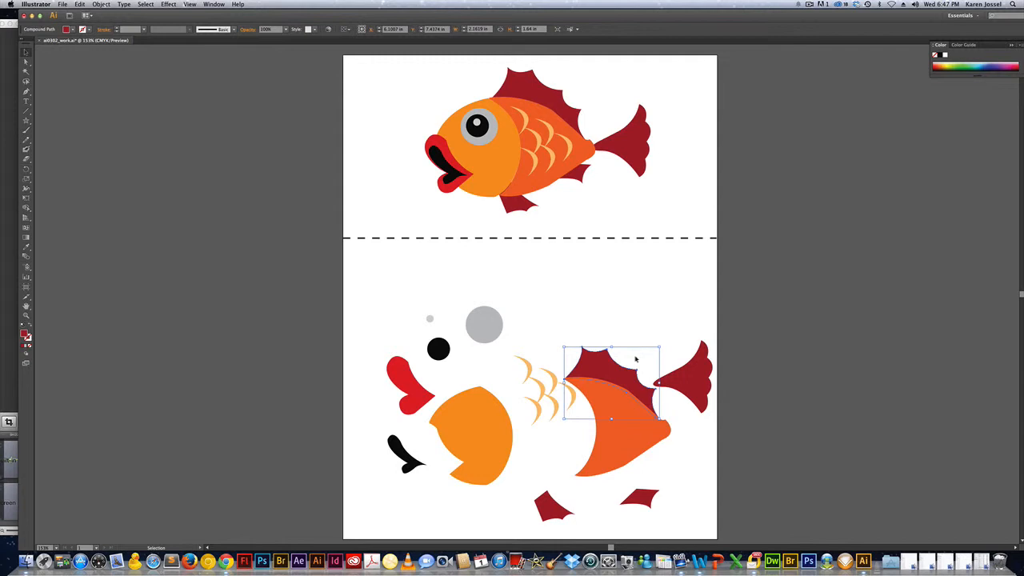
click(633, 331)
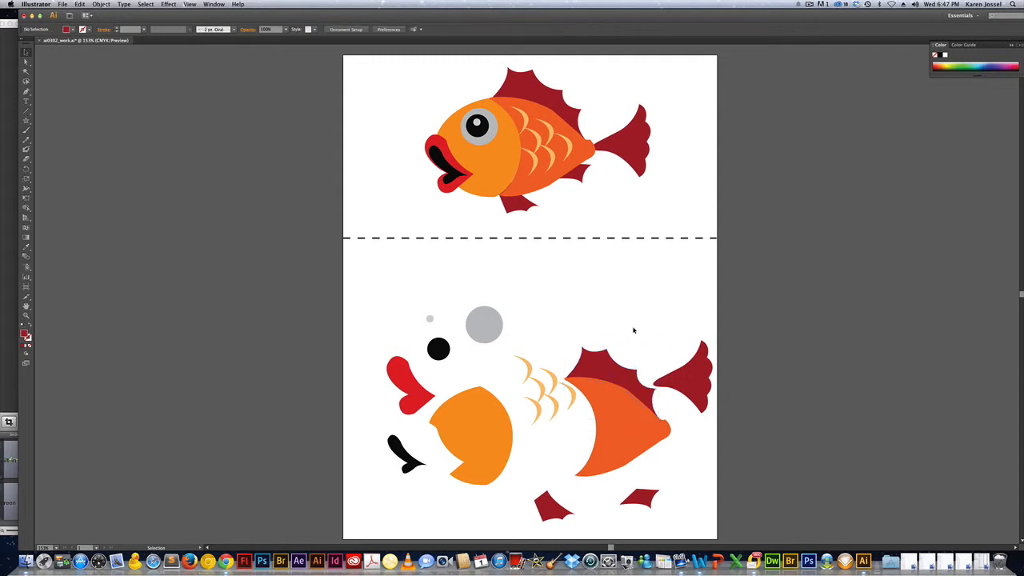
- Select the uppermost left scale and the scale just below it, and group the two
click(526, 363)
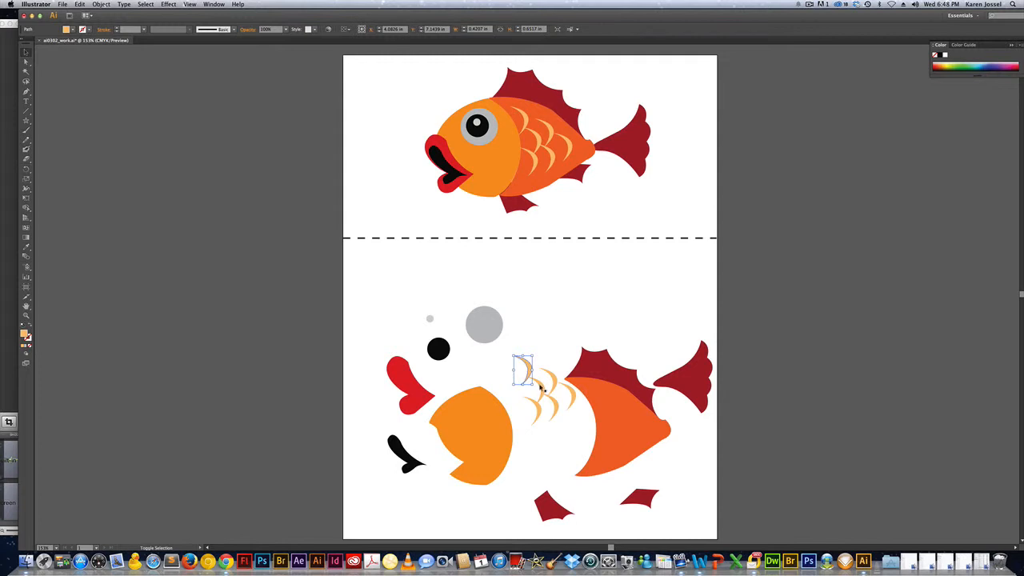
shift+click(543, 389)
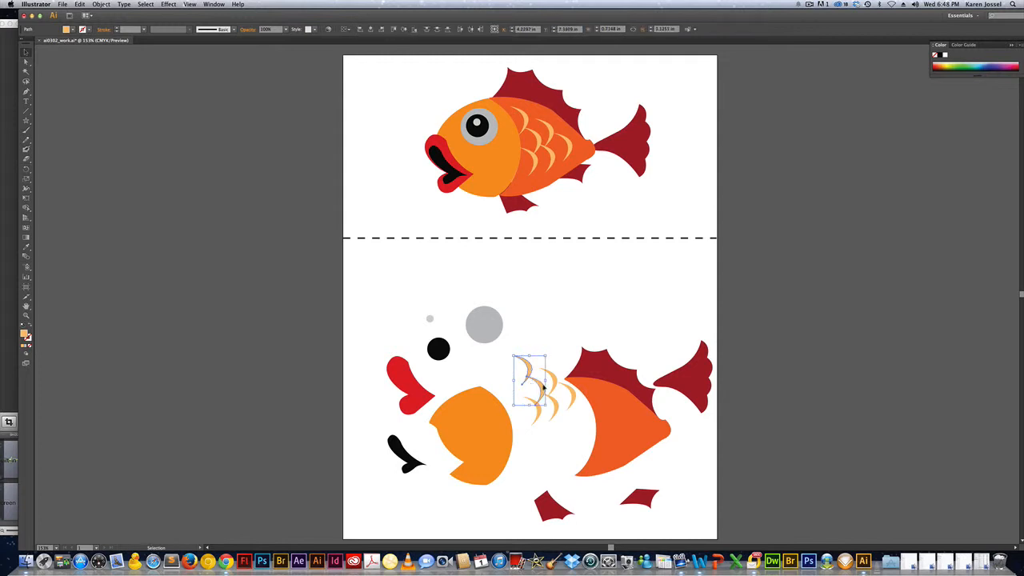
click(557, 342)
click(543, 389)
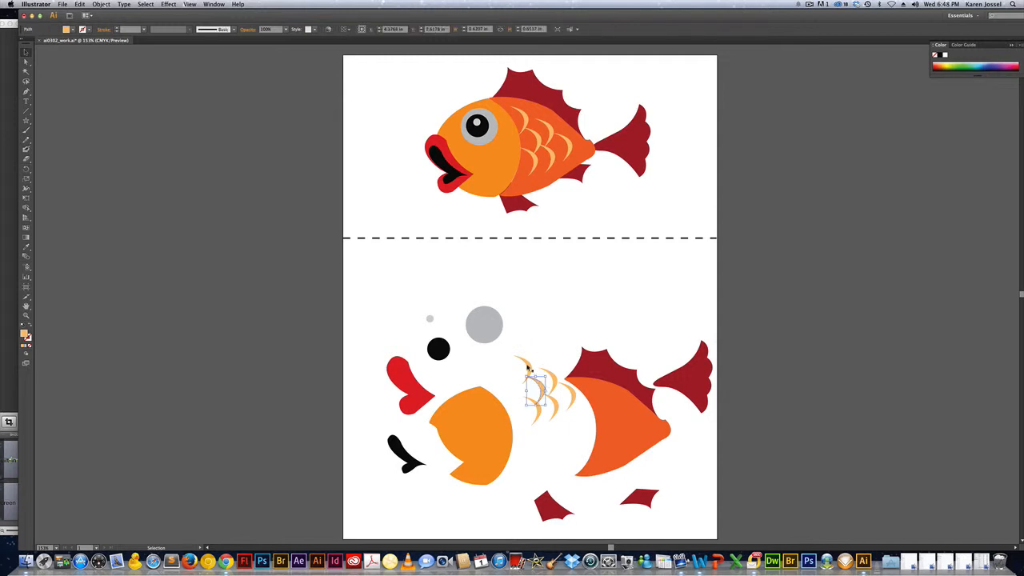
click(529, 368)
shift+click(541, 387)
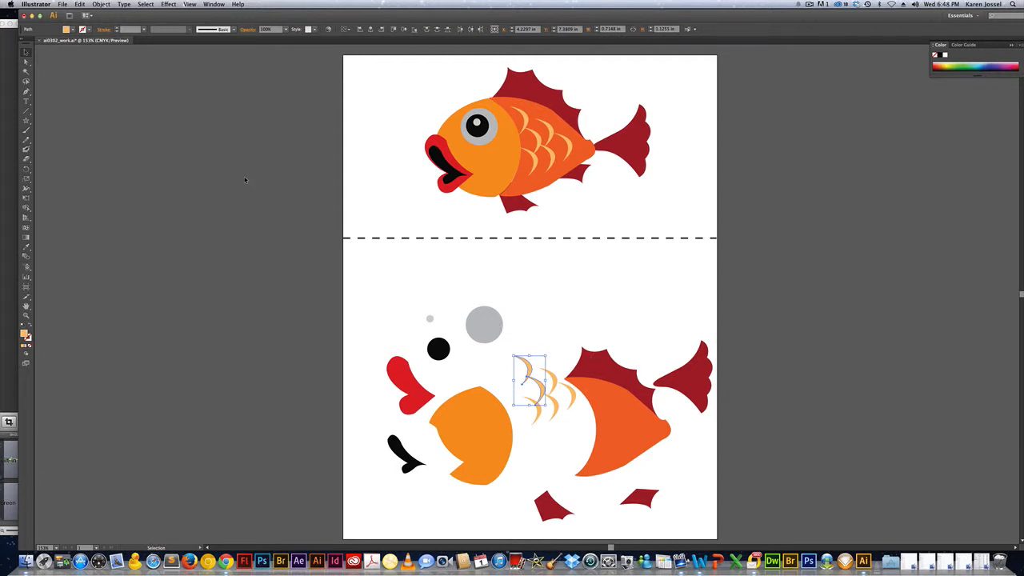
click(101, 4)
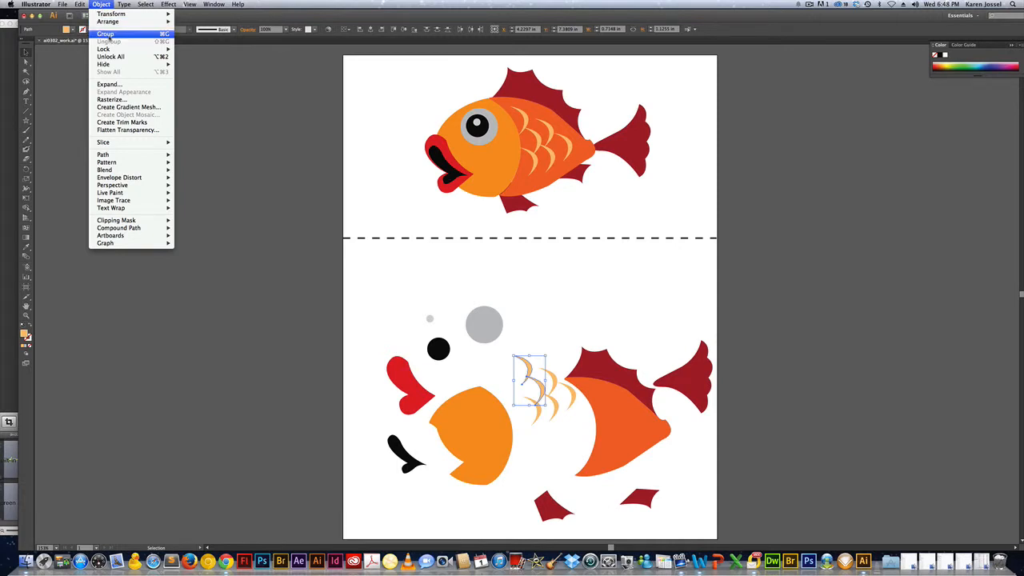
click(107, 35)
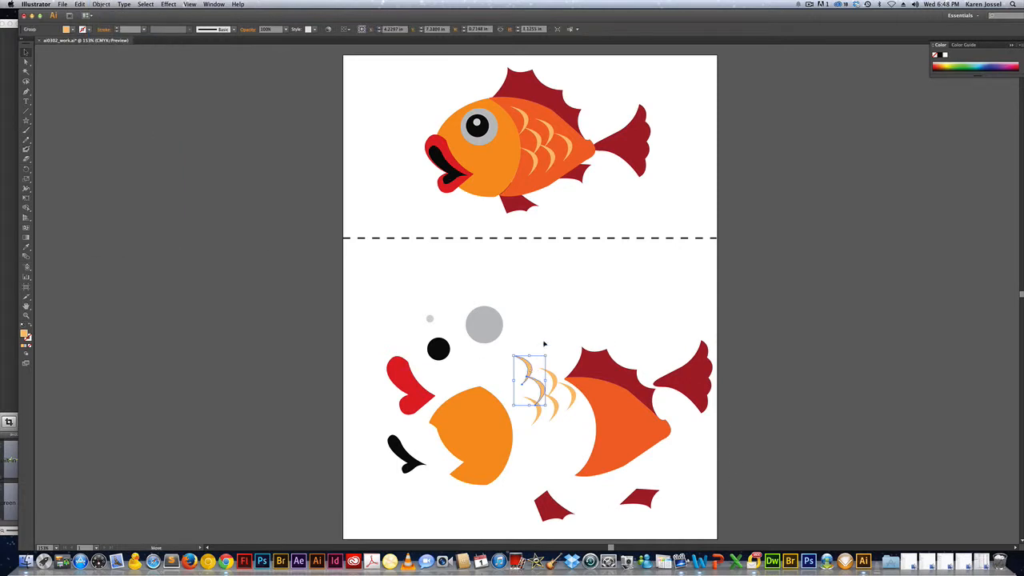
- Try moving the group of two scales up and away from the other scales
drag(532, 372, 555, 331)
click(606, 323)
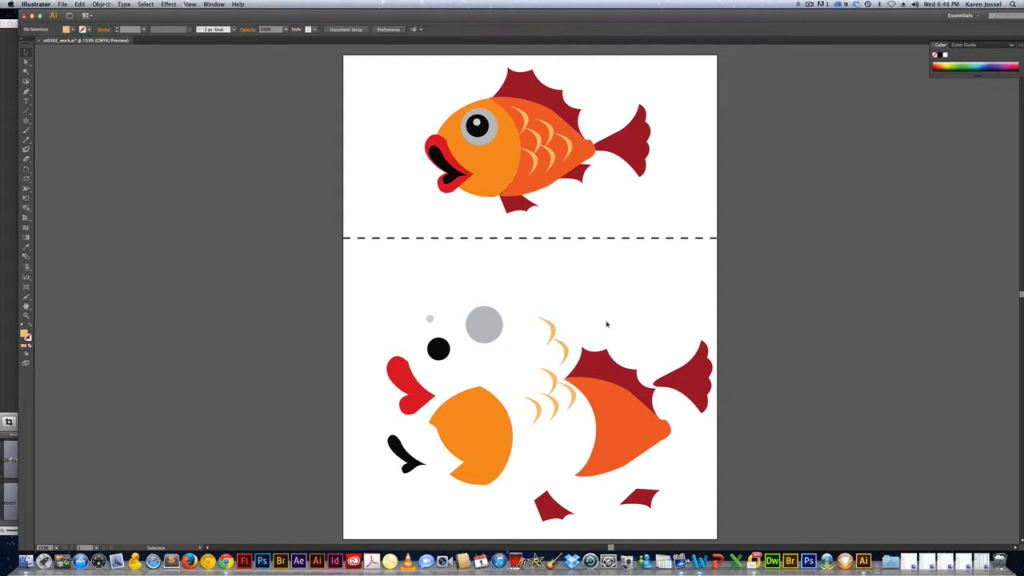
click(556, 331)
key(super+z)
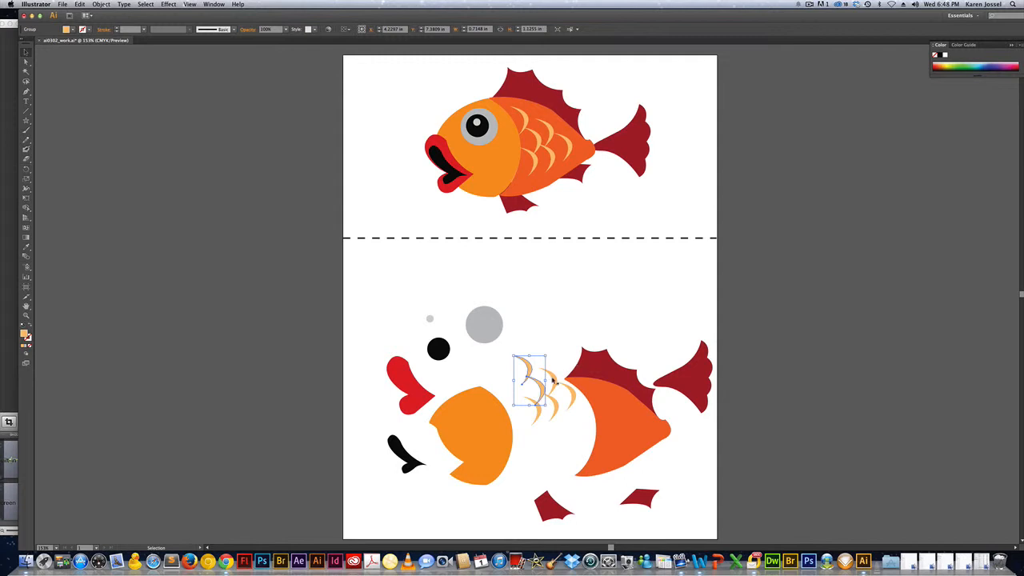
- Group the two-scale group with the four remaining scales, and move all six up just below the dashed line
shift+click(553, 383)
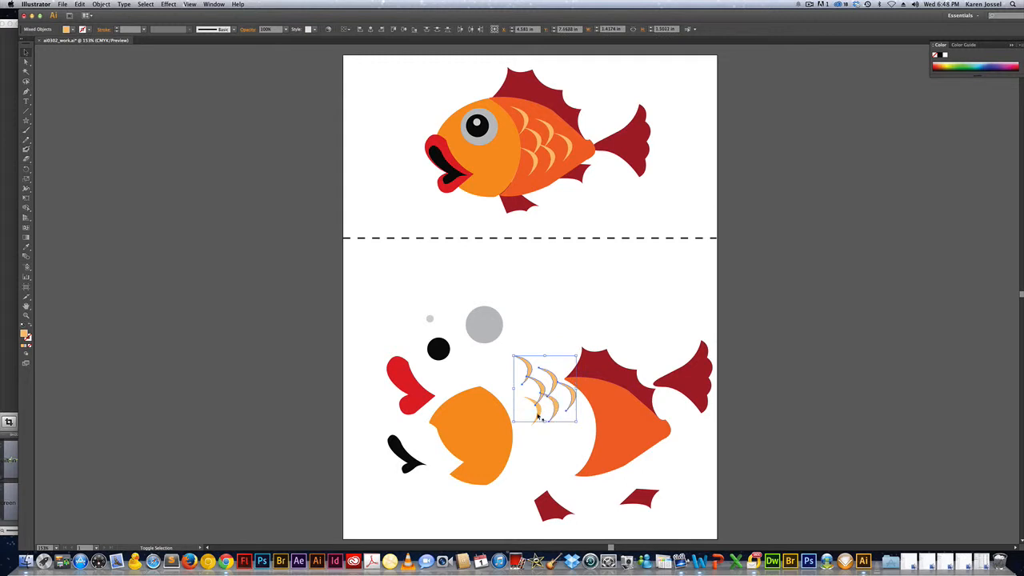
shift+click(538, 418)
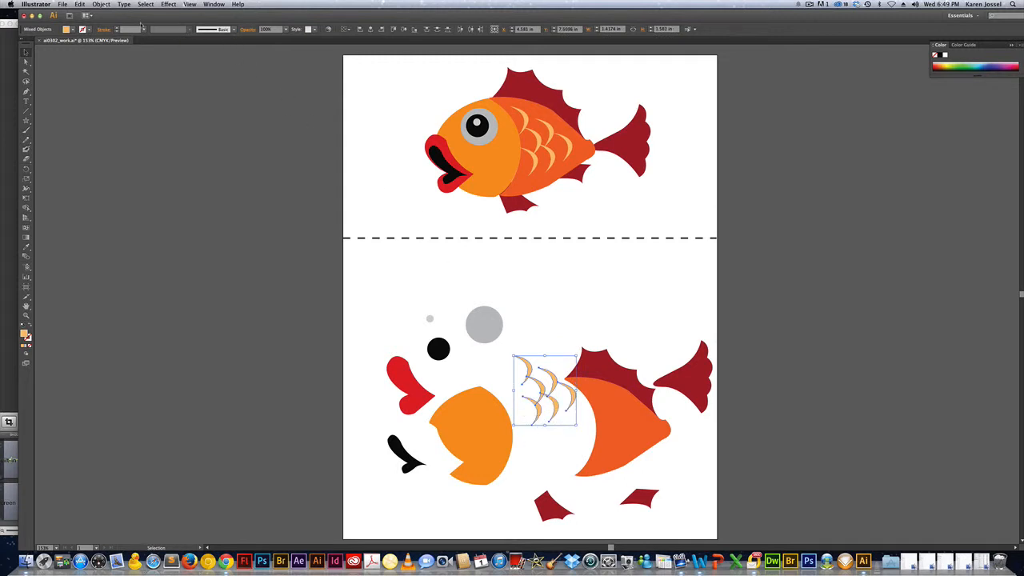
click(101, 4)
mouse_move(121, 66)
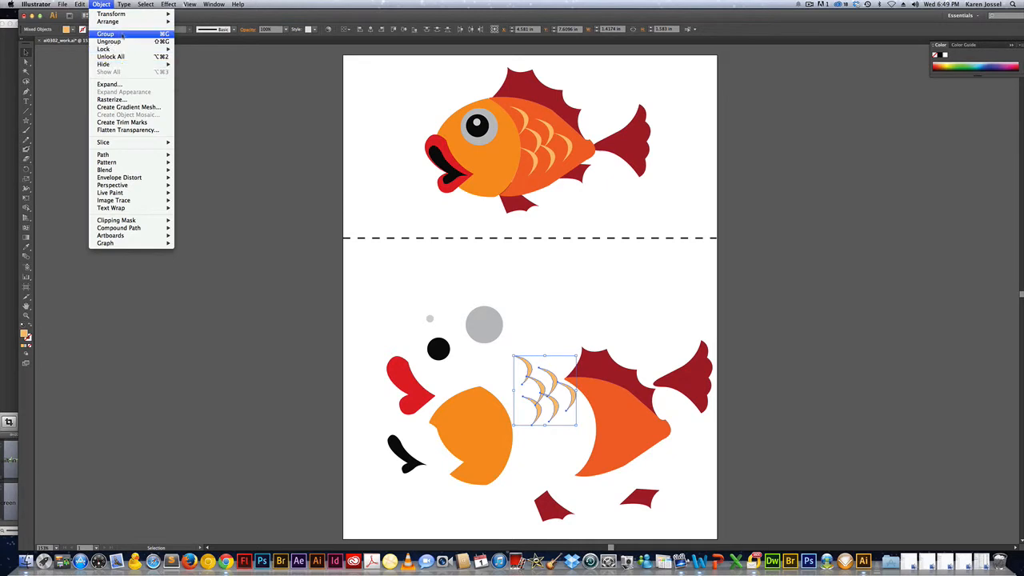
click(122, 33)
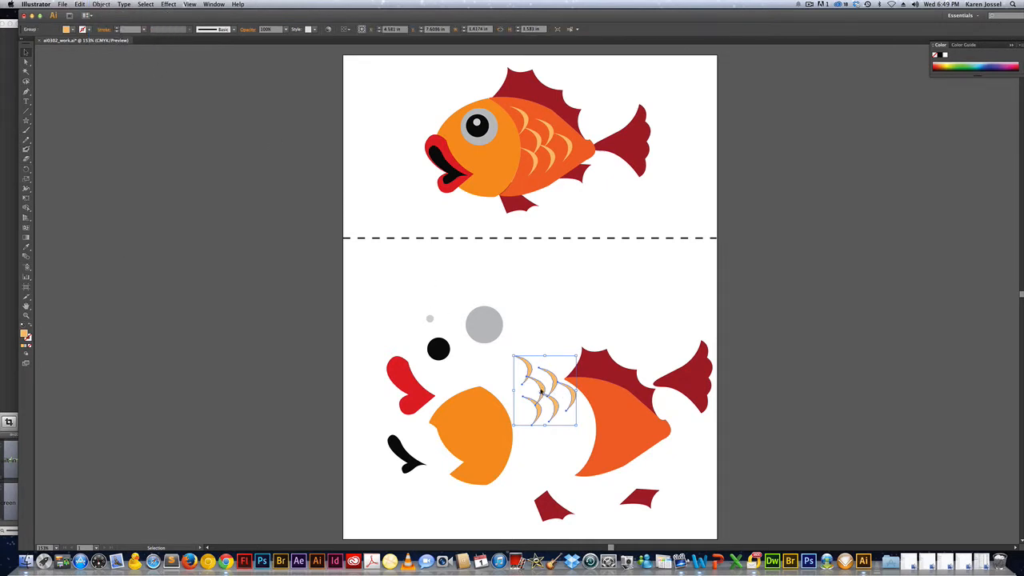
drag(542, 392, 562, 284)
click(663, 288)
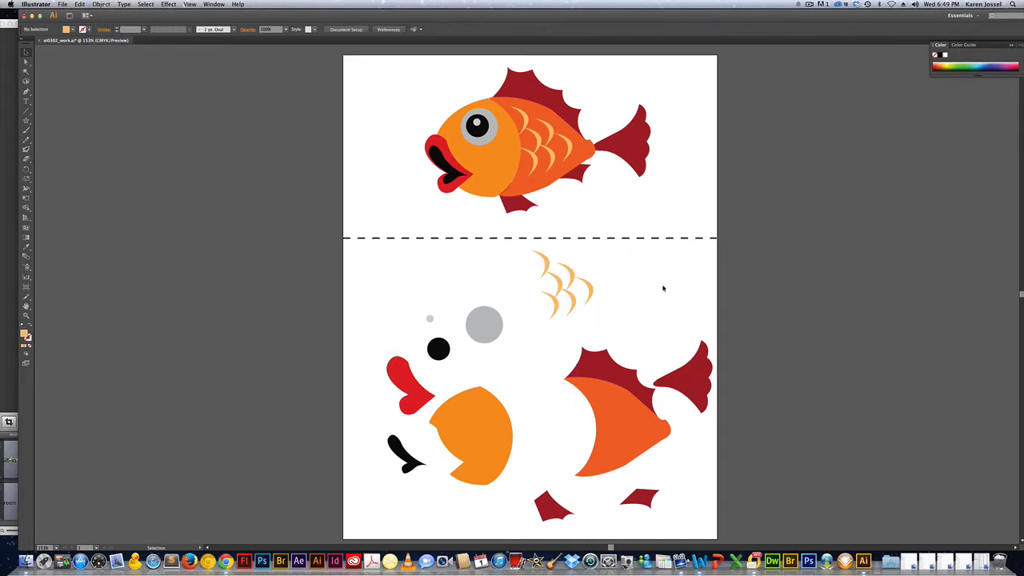
- Ungroup the outer group of six scales below the dashed line and deselect them
drag(629, 261, 506, 308)
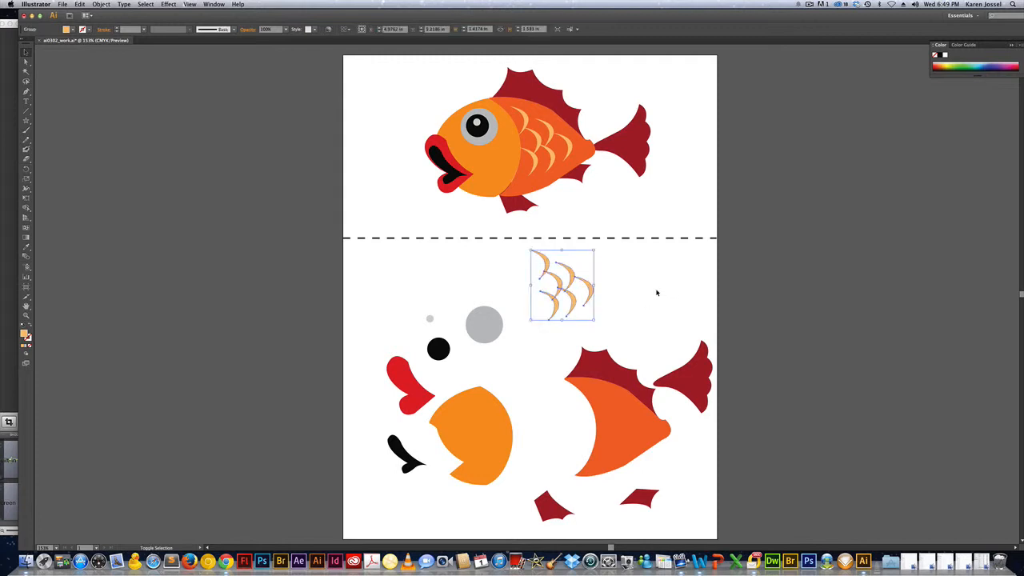
key(super+shift+g)
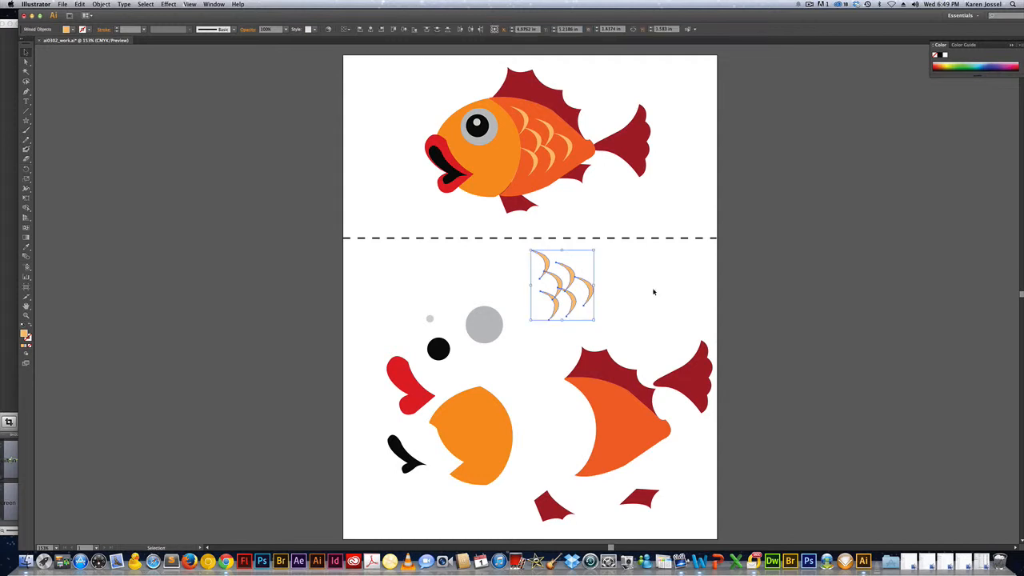
click(653, 292)
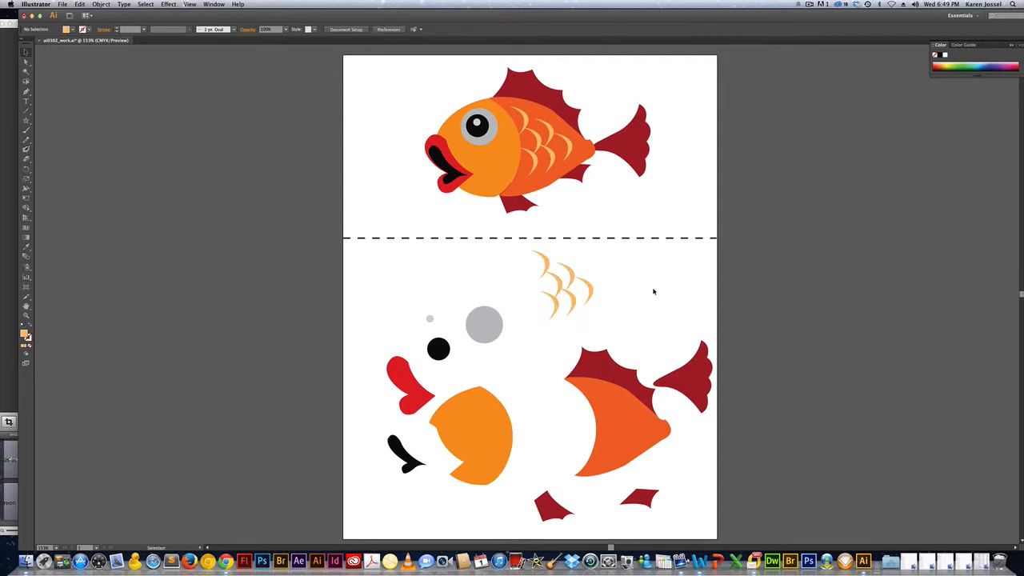
- Group the two upper-left scales again, and regroup them with the other four scales
click(572, 306)
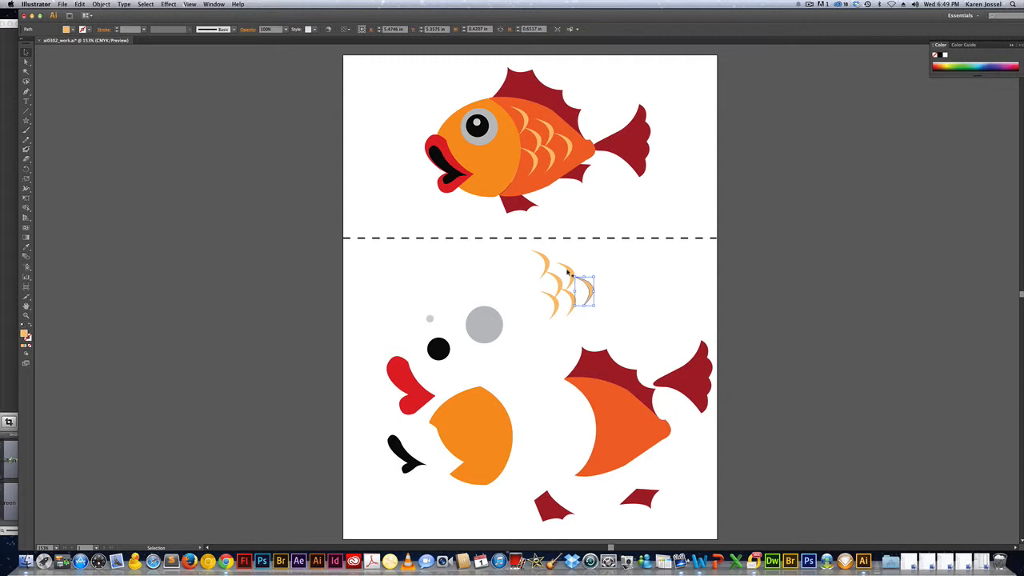
click(564, 285)
click(550, 305)
shift+click(547, 266)
key(super+g)
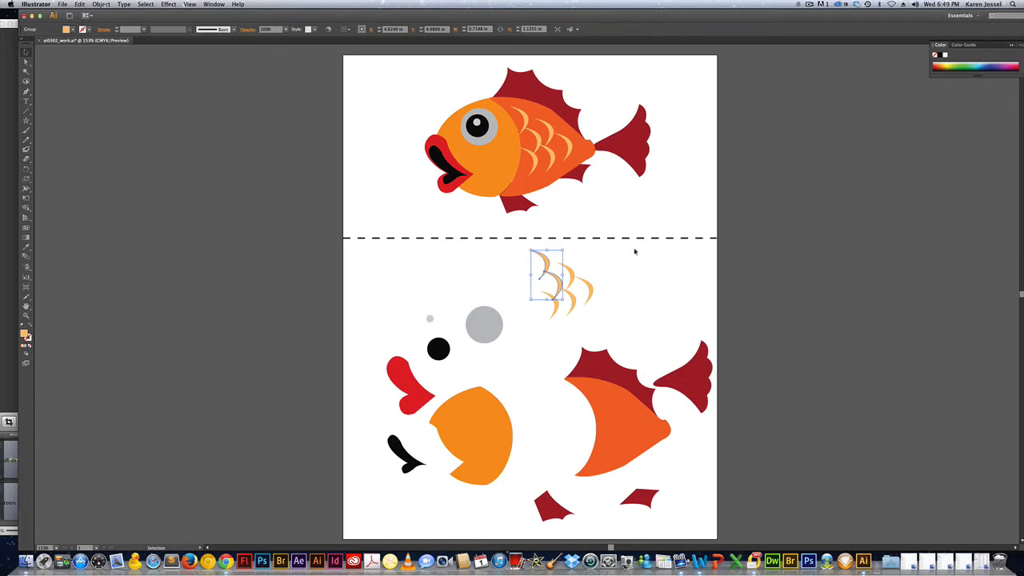
drag(636, 248, 526, 318)
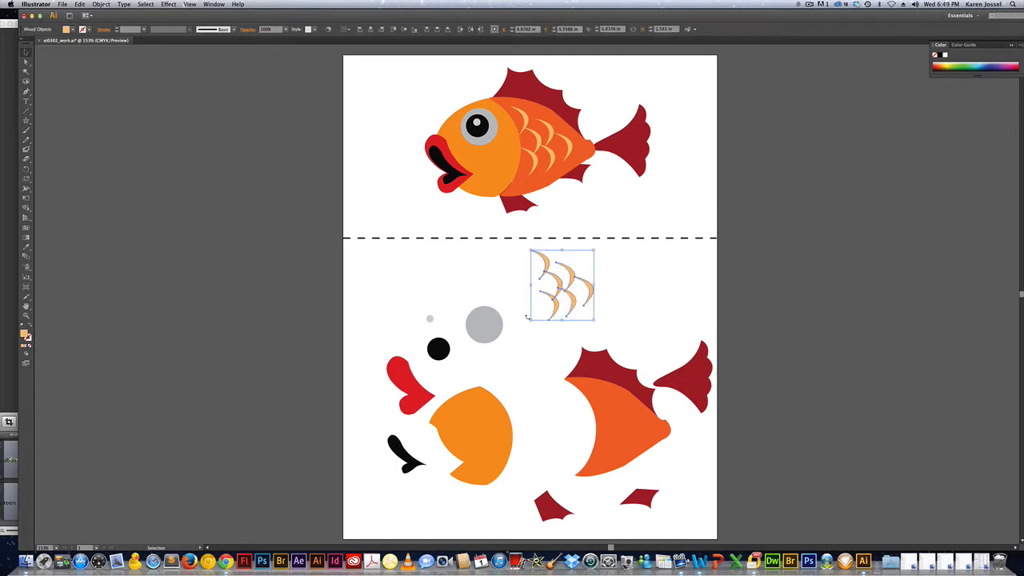
key(super+g)
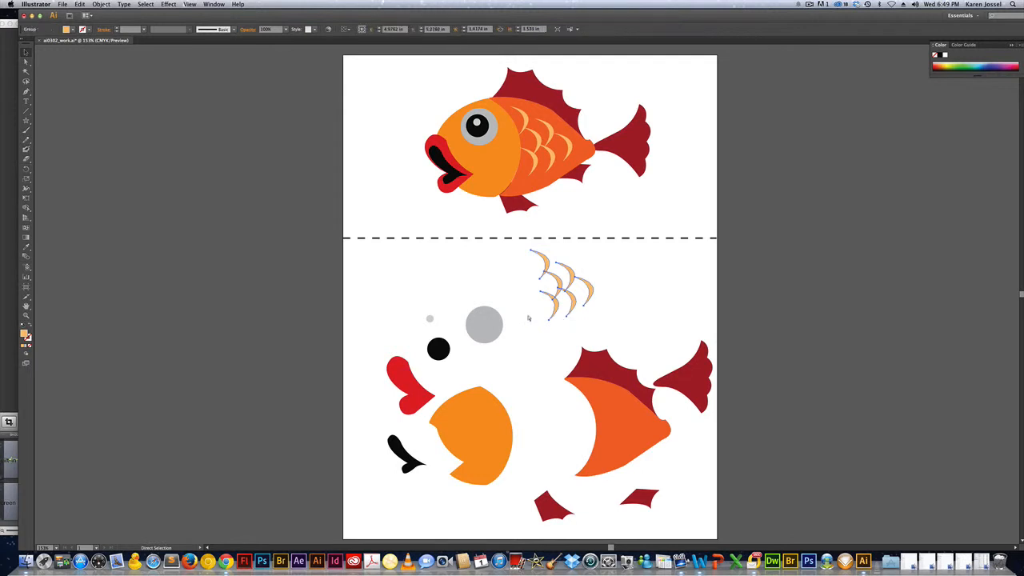
- Try squashing the scale group and the dorsal fin together vertically with their shared bounding box, and deselect them
shift+click(570, 378)
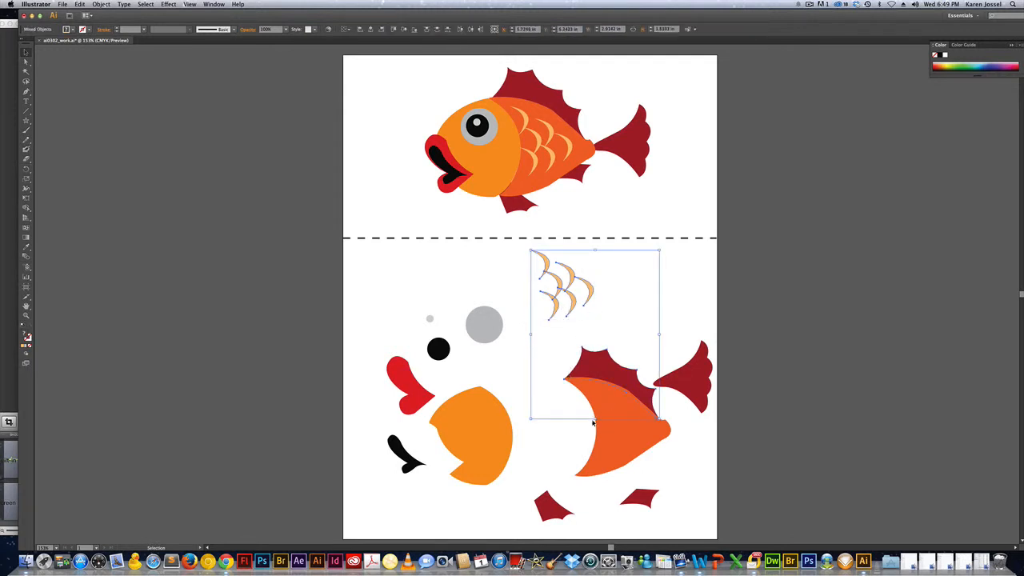
drag(594, 422, 595, 331)
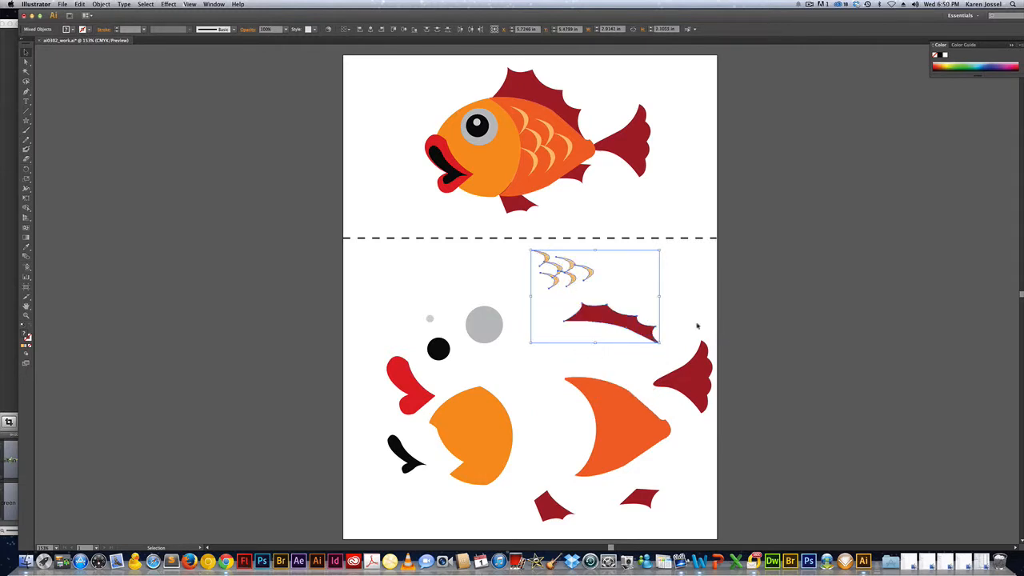
click(686, 325)
key(super+z)
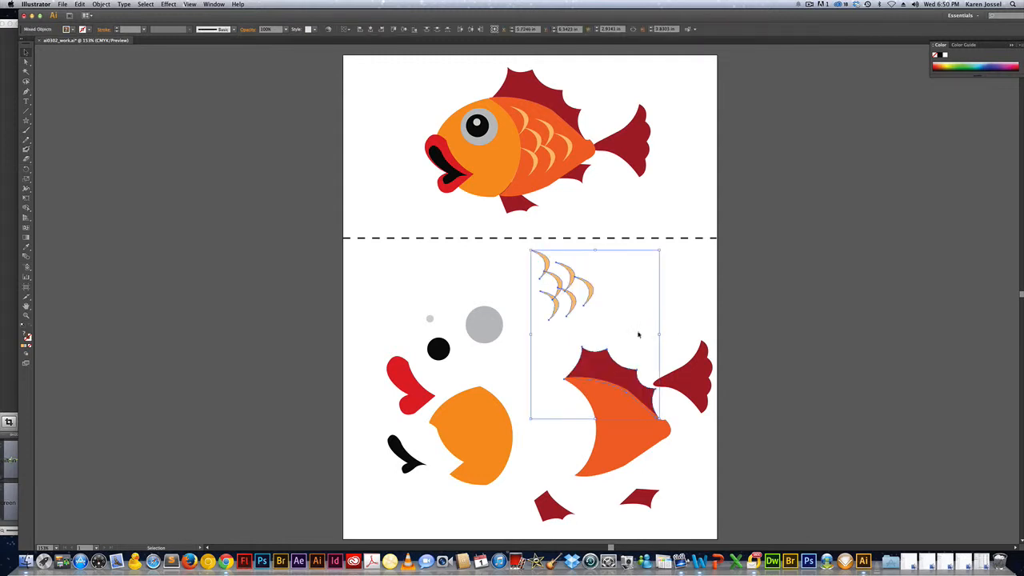
click(682, 327)
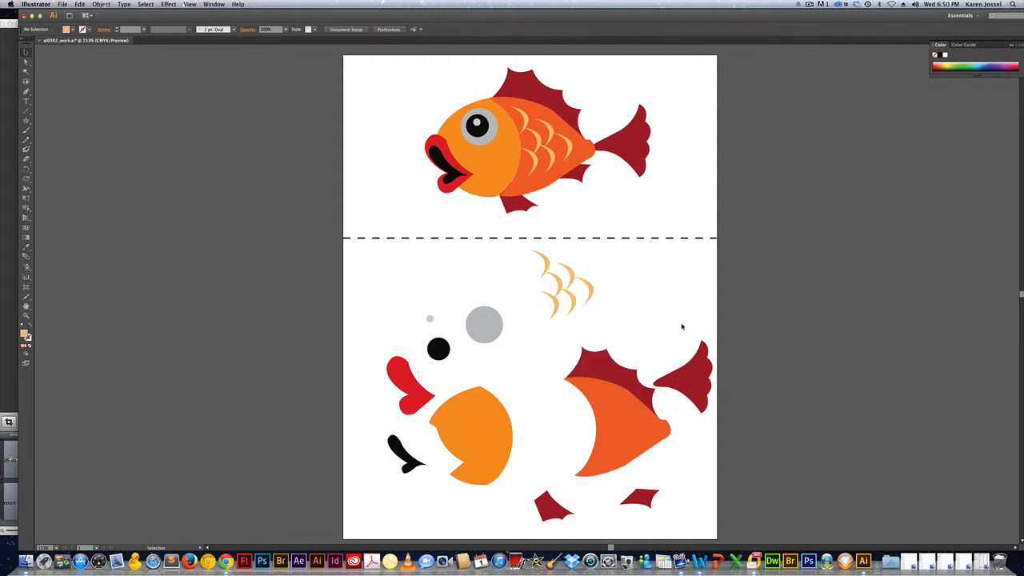
- Place the grouped scales on the lower orange body, and fit the orange head against the body's curved front edge
click(598, 368)
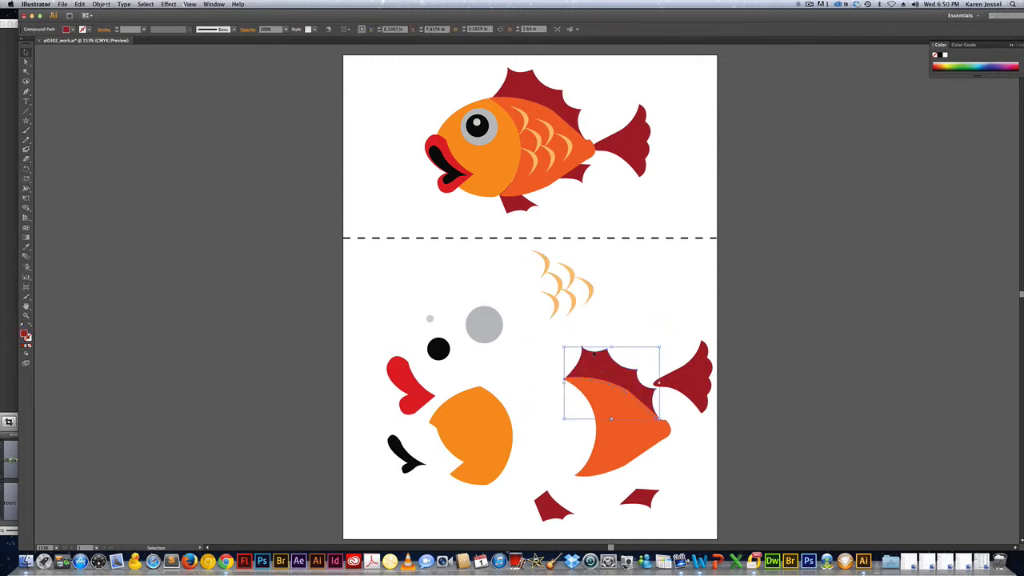
click(593, 292)
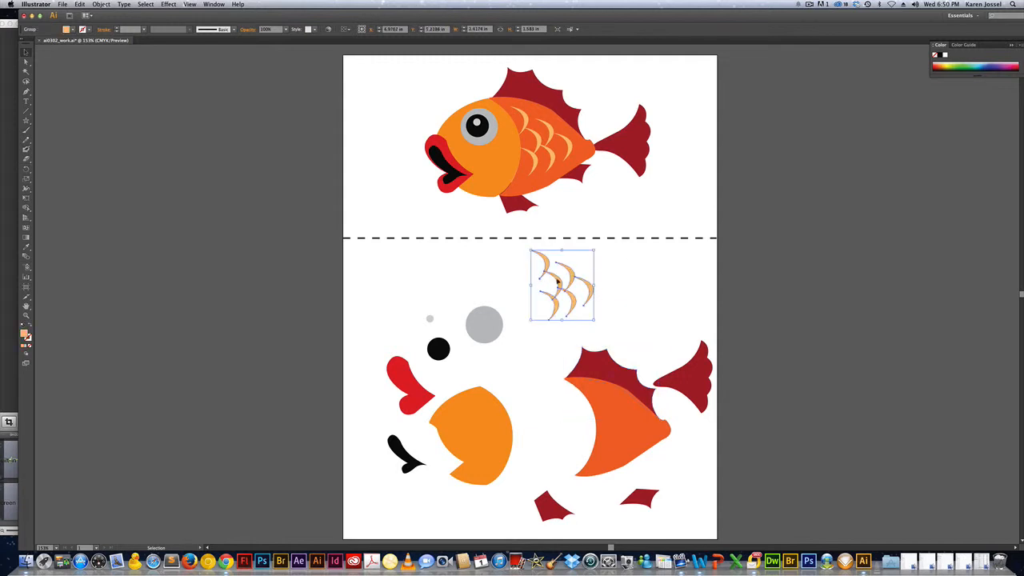
drag(564, 282, 624, 421)
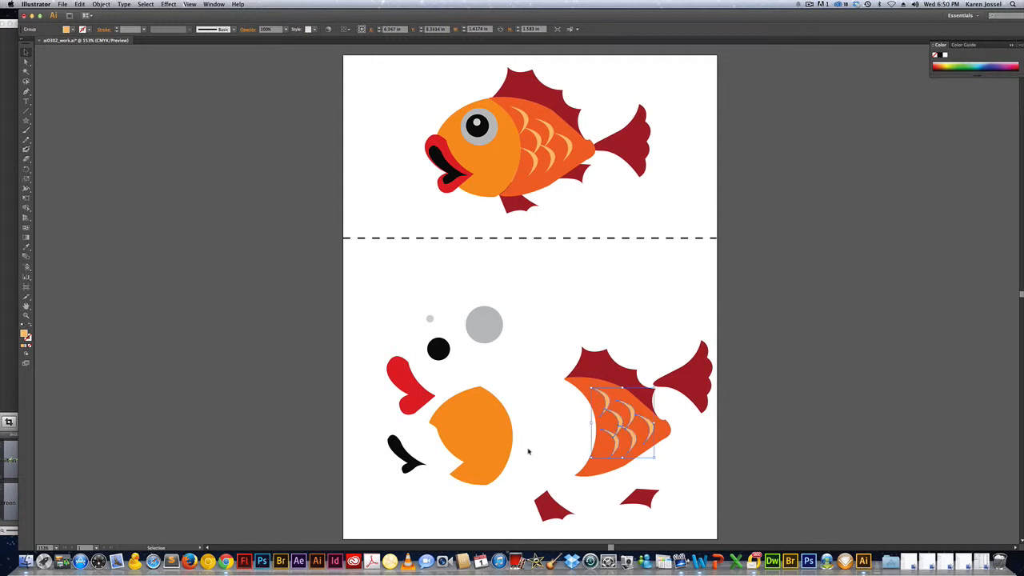
click(487, 435)
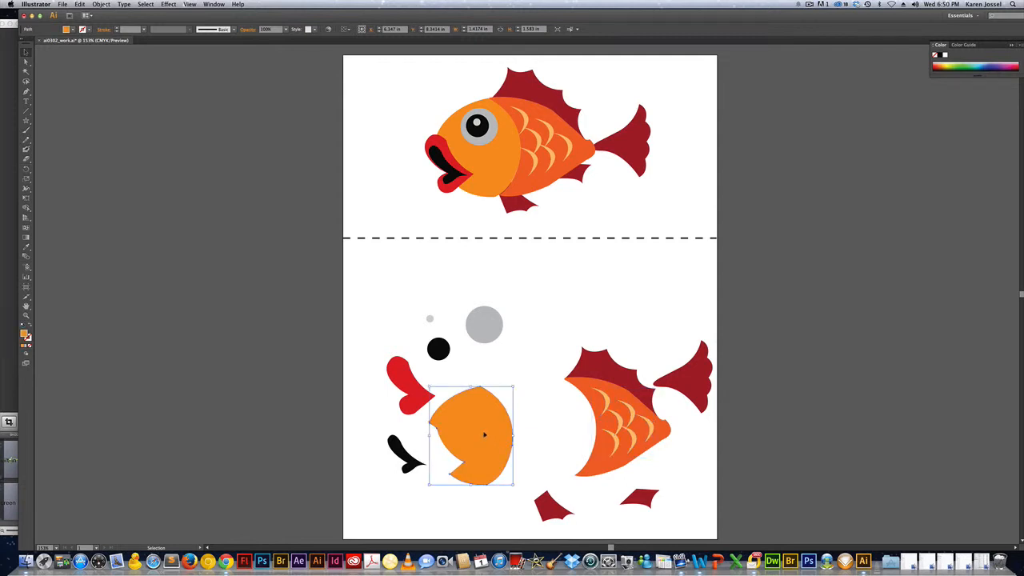
drag(497, 437, 570, 428)
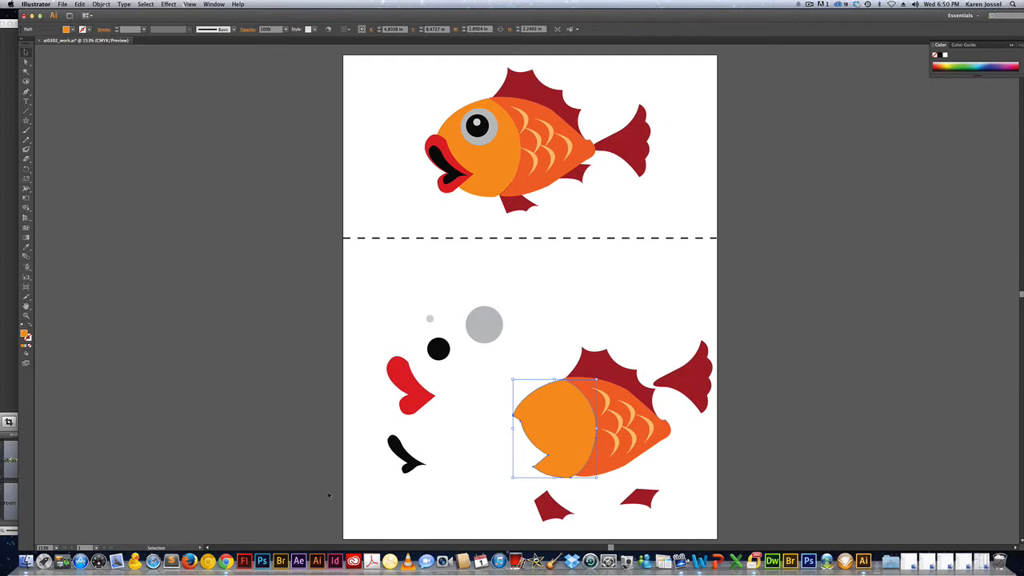
- Move the red lips into the notch of the lower fish's head, and place the black mouth shape inside them
click(418, 407)
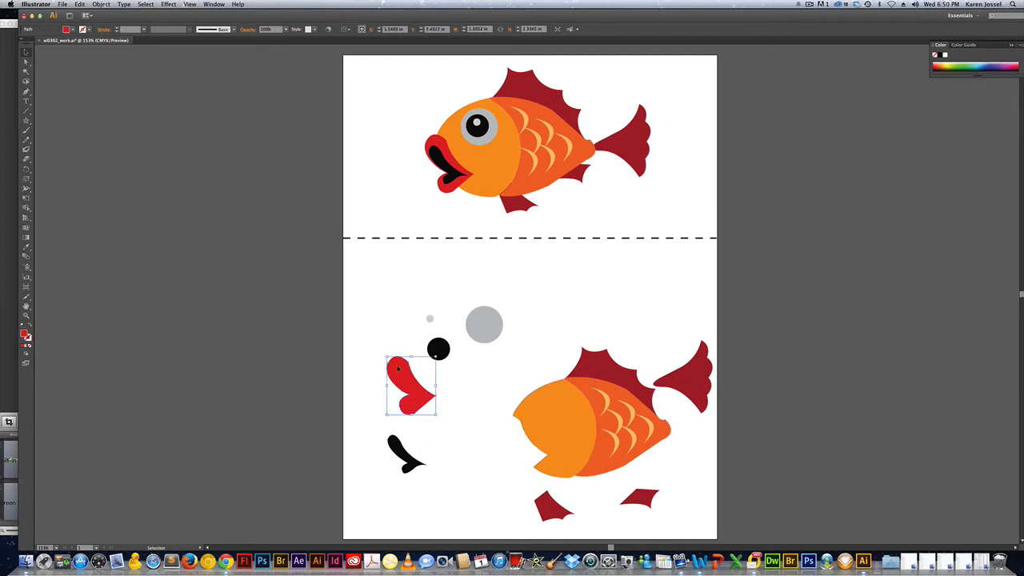
drag(419, 406, 515, 434)
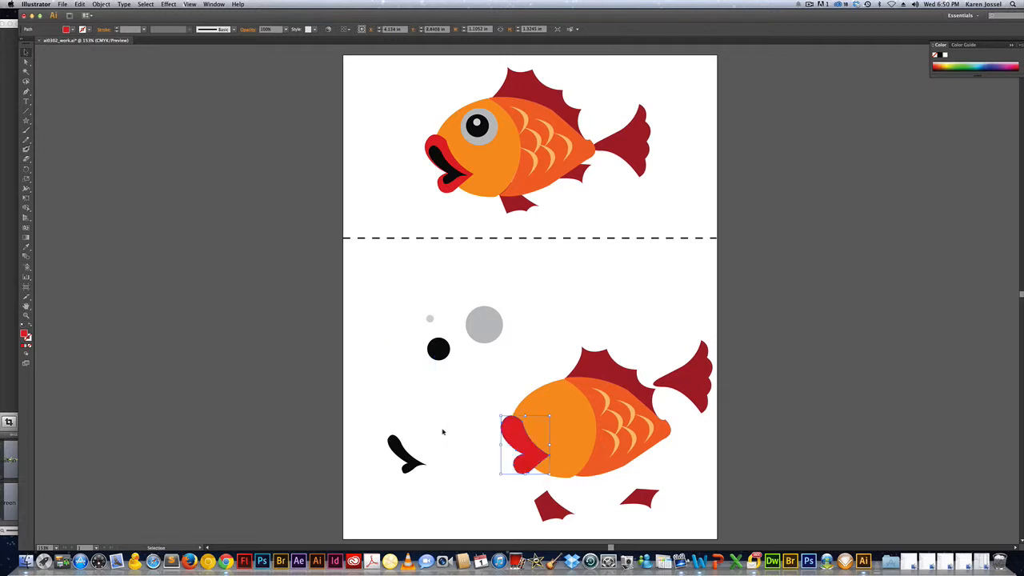
drag(410, 461, 525, 451)
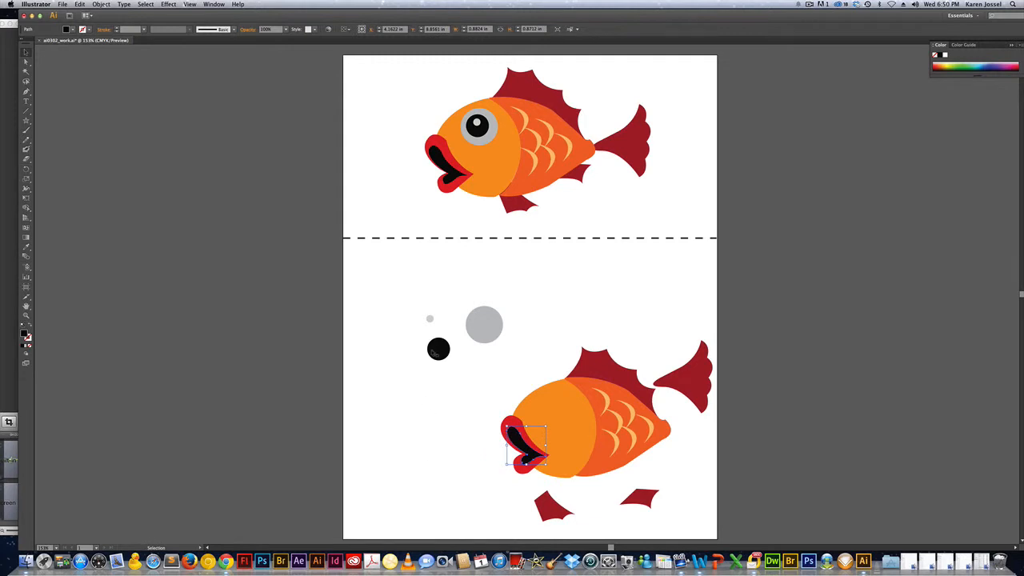
- Build the lower fish's eye on the head from the grey circle, the black pupil and the small light highlight, and deselect
click(490, 326)
drag(487, 325, 555, 415)
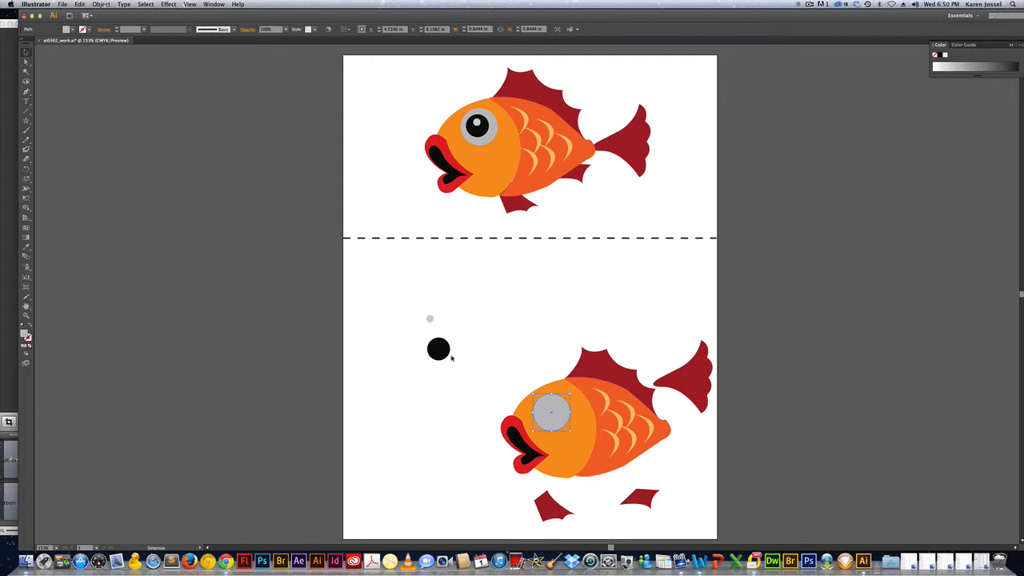
drag(441, 350, 554, 415)
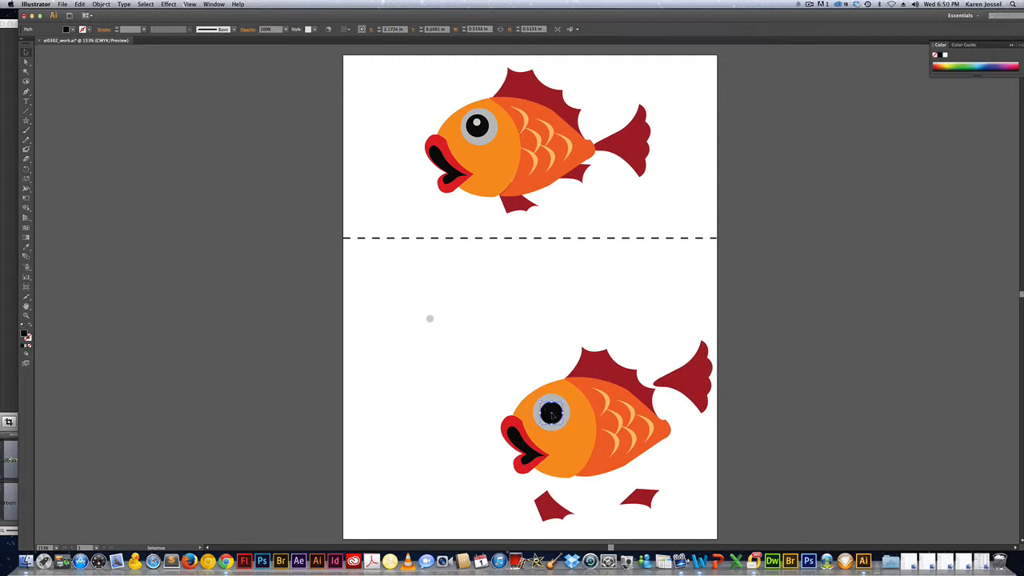
click(429, 319)
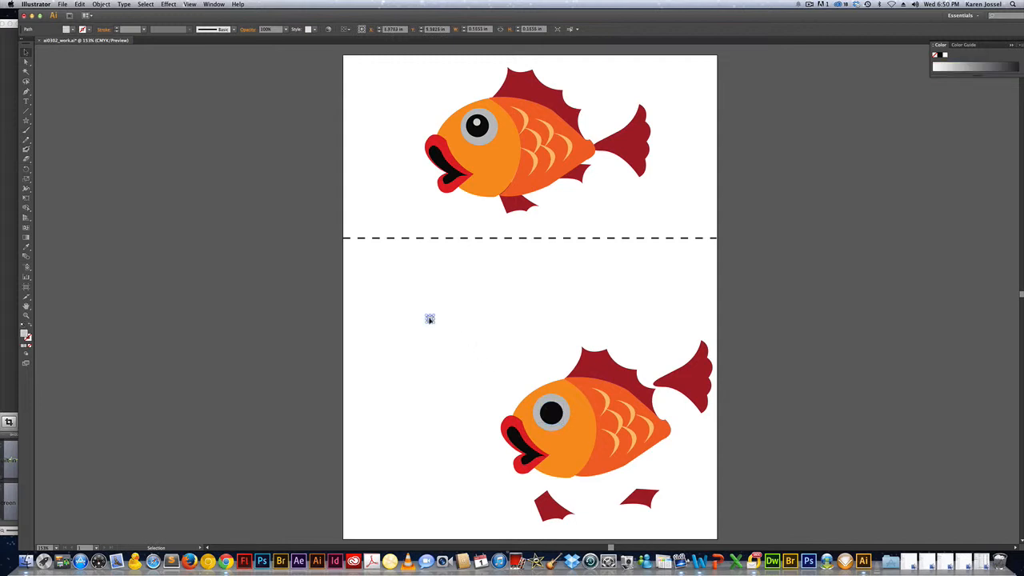
drag(550, 413, 553, 415)
click(467, 498)
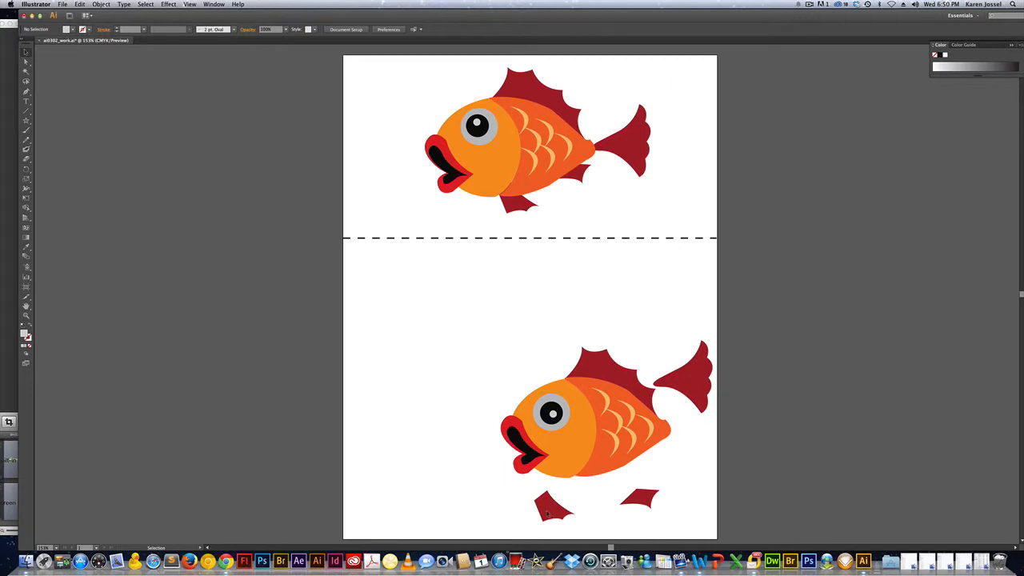
- Attach the two small dark red fins to the underside of the lower fish, and the tail to the body's rear tip
drag(547, 514, 577, 489)
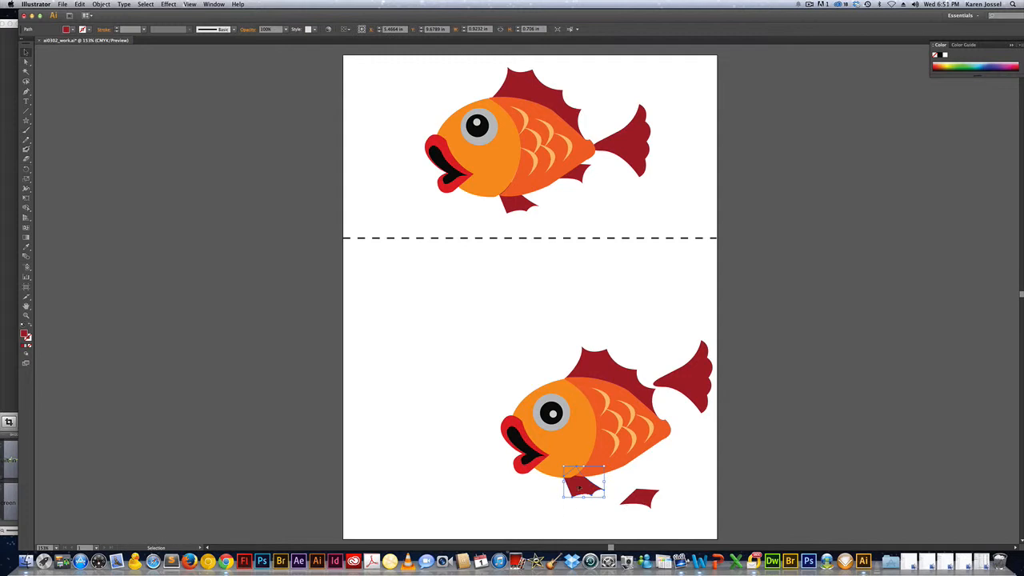
drag(579, 486, 589, 485)
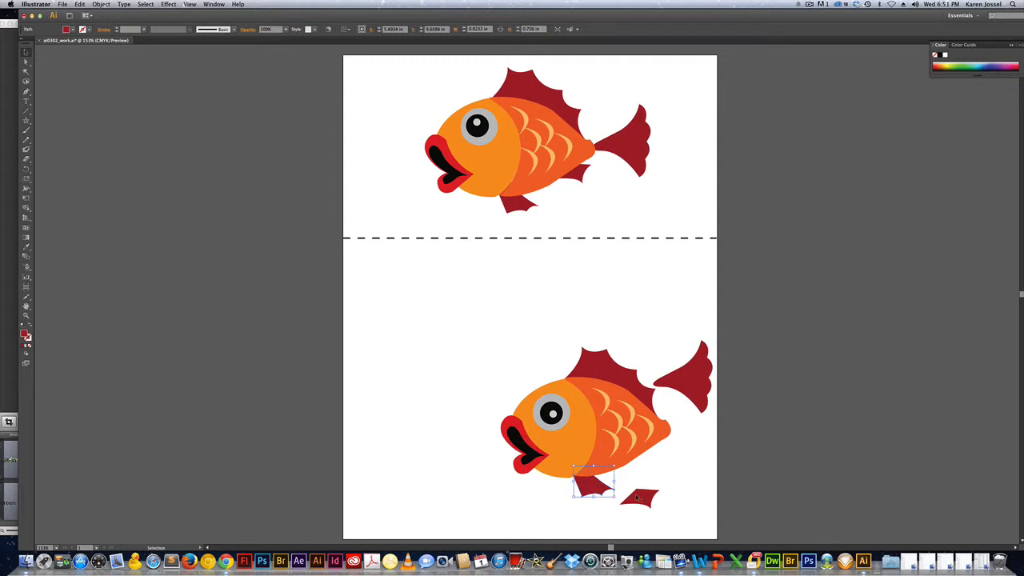
drag(641, 490, 650, 446)
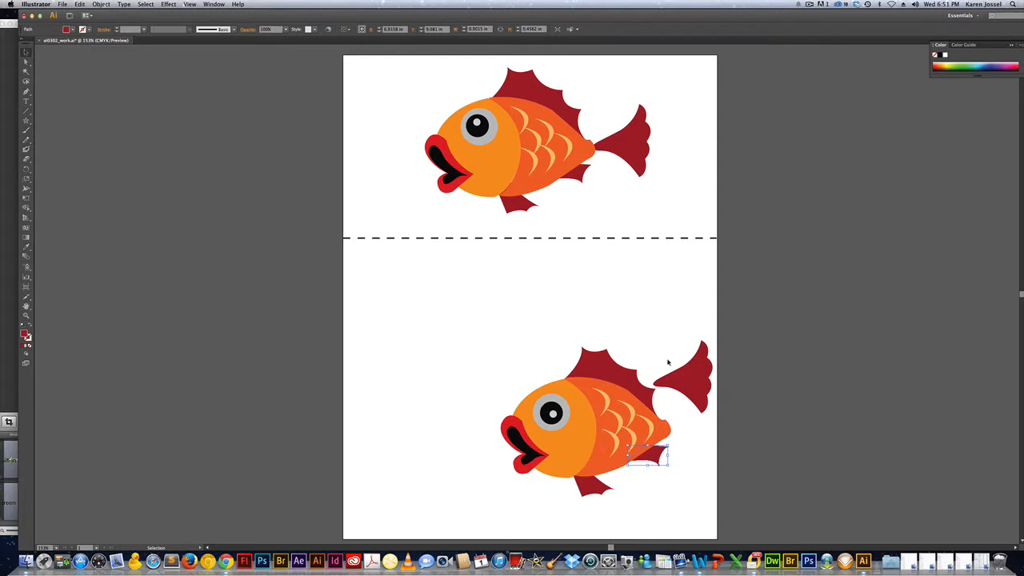
drag(683, 381, 696, 421)
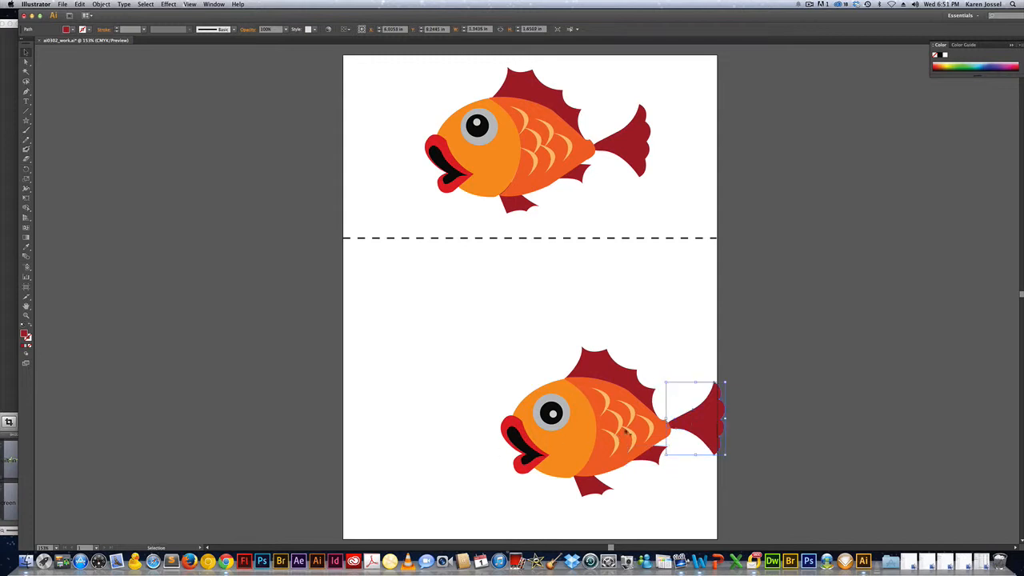
- Group all parts of the lower fish, move it up and left fully onto the artboard, and deselect it
drag(331, 290, 776, 518)
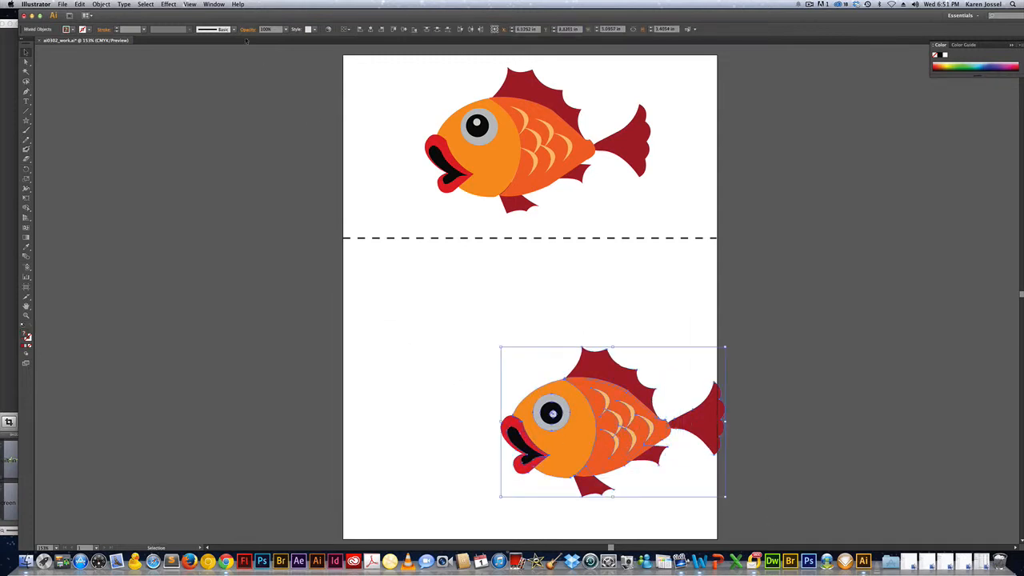
click(101, 4)
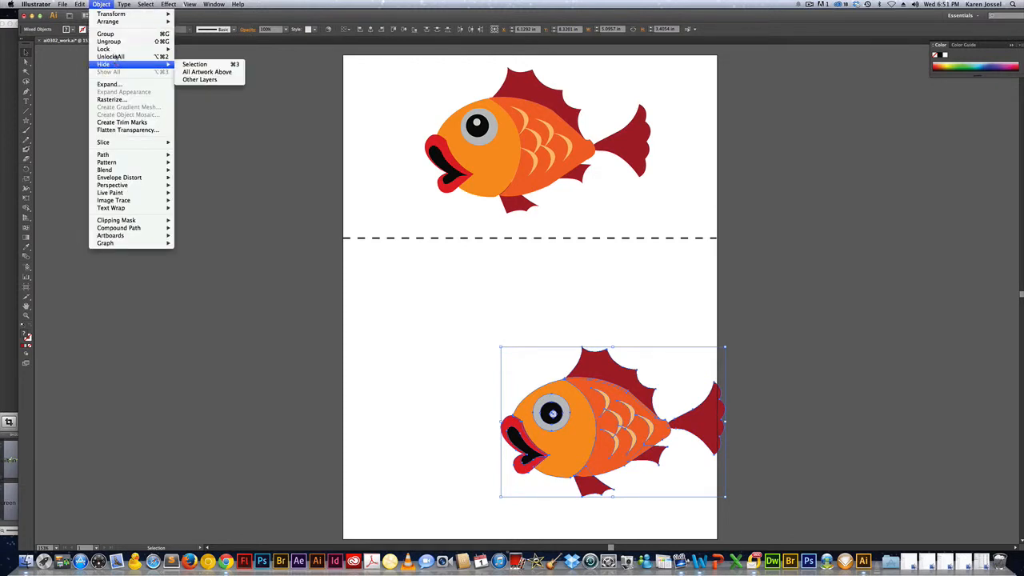
click(116, 37)
drag(624, 488, 512, 422)
click(534, 475)
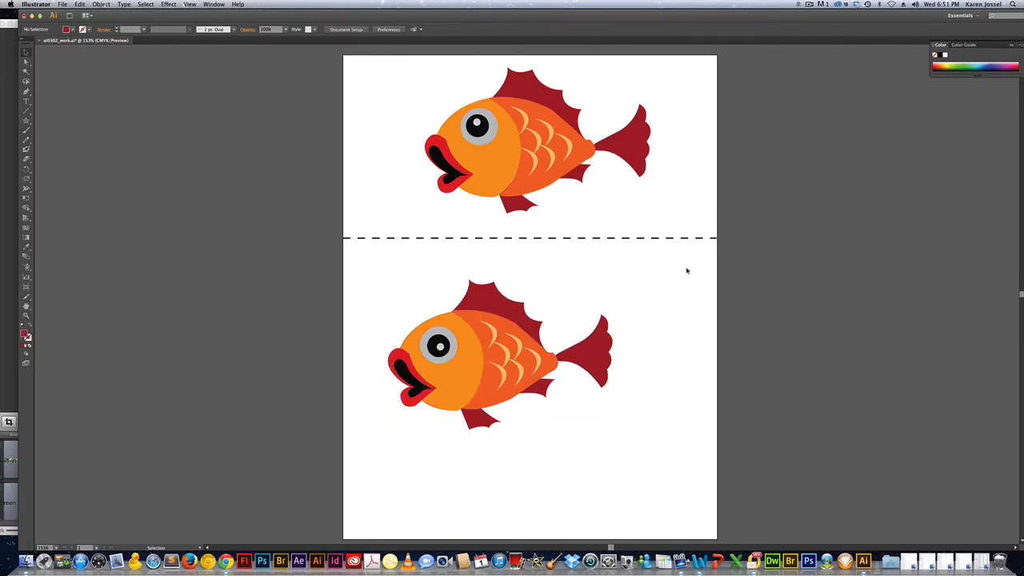
- Ungroup the lower fish and shift the small eye highlight slightly up and left within the pupil
drag(685, 270, 367, 464)
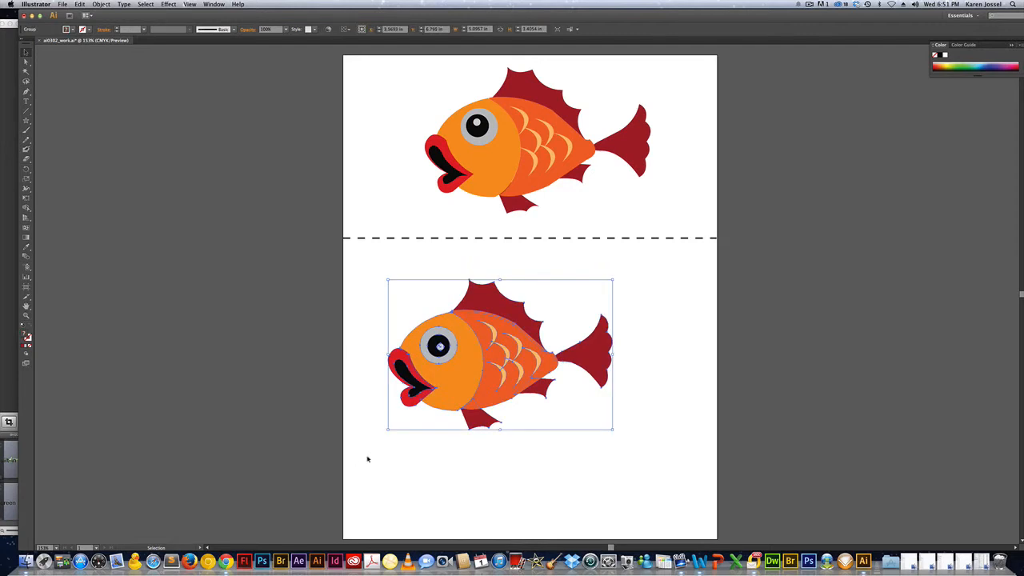
key(super)
key(super+shift+g)
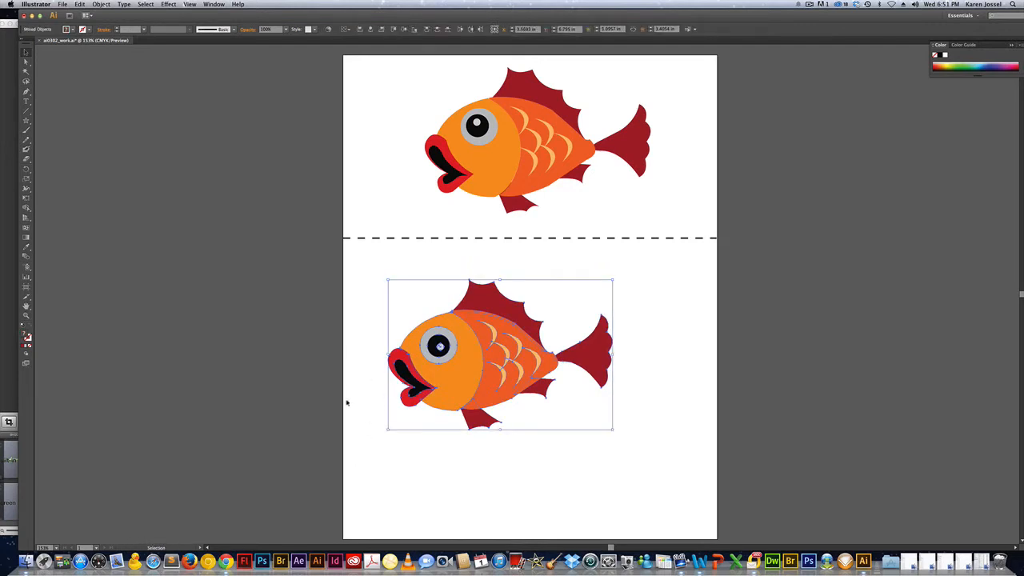
click(401, 504)
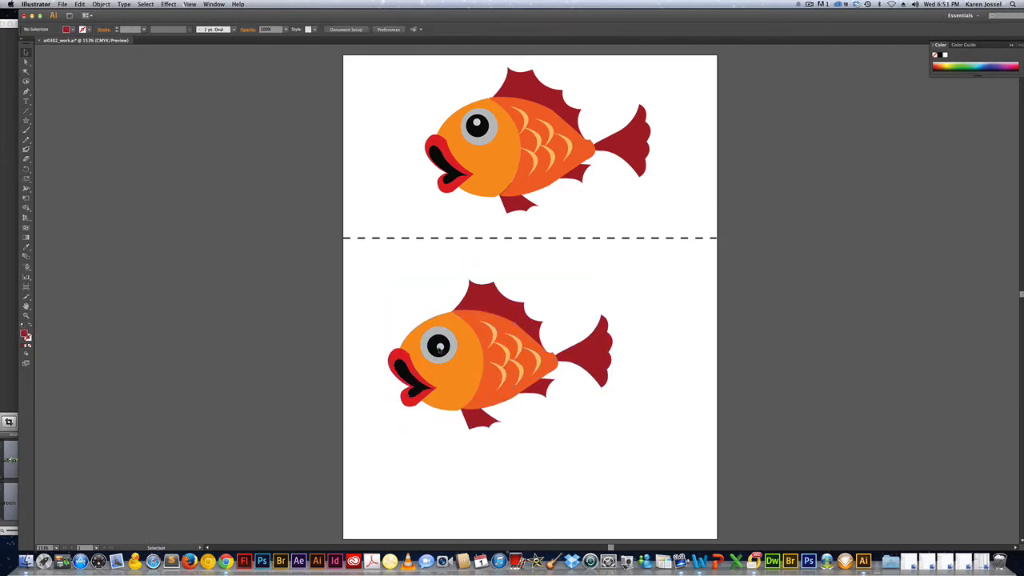
click(439, 347)
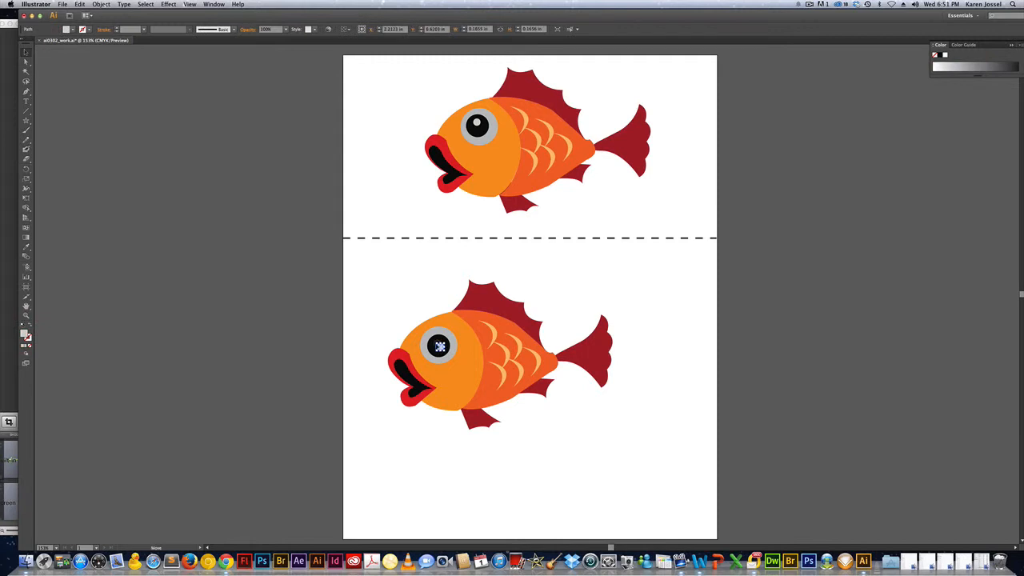
click(446, 450)
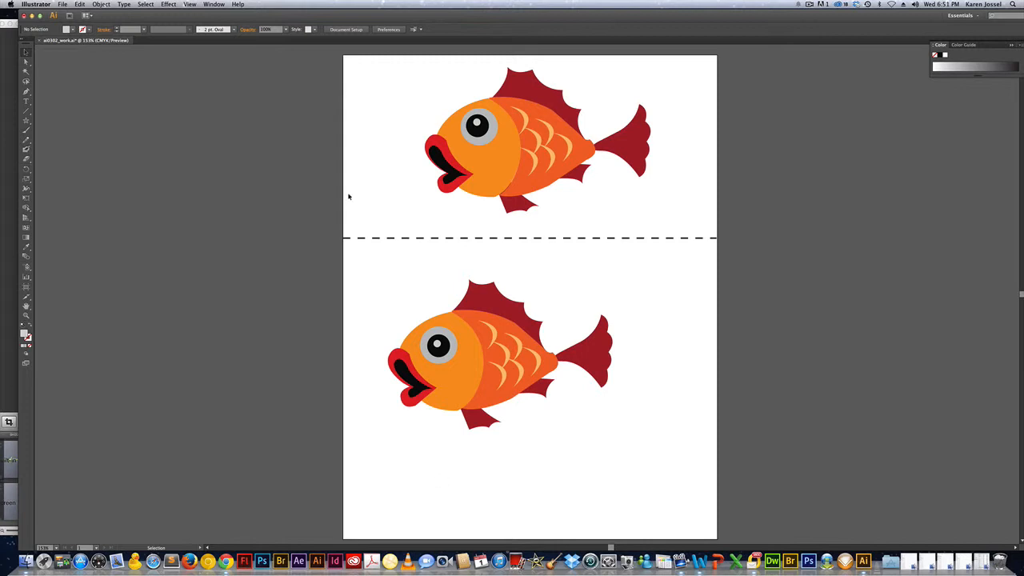
- Group all parts of the lower fish again and save the document
drag(361, 259, 635, 464)
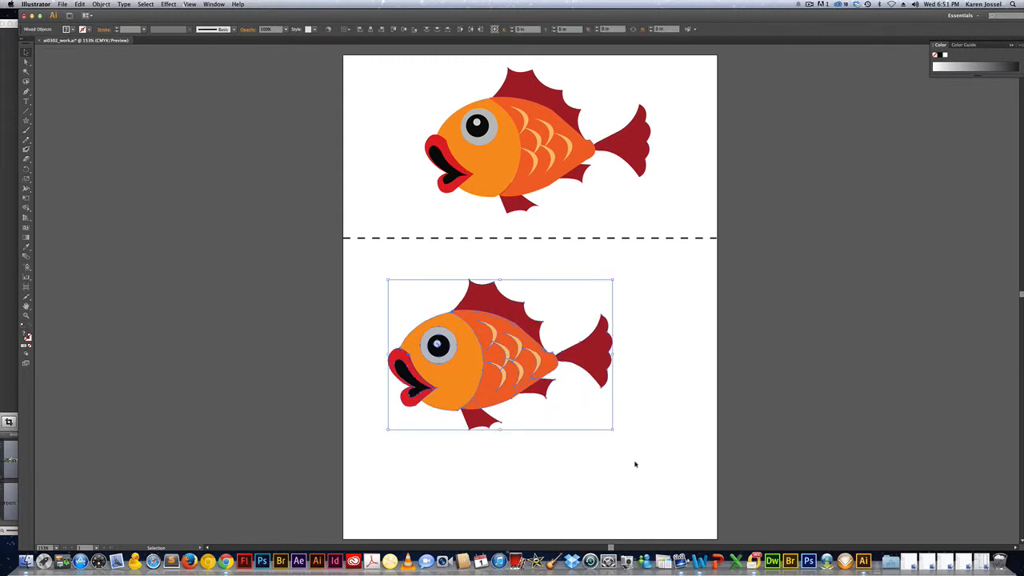
key(super+g)
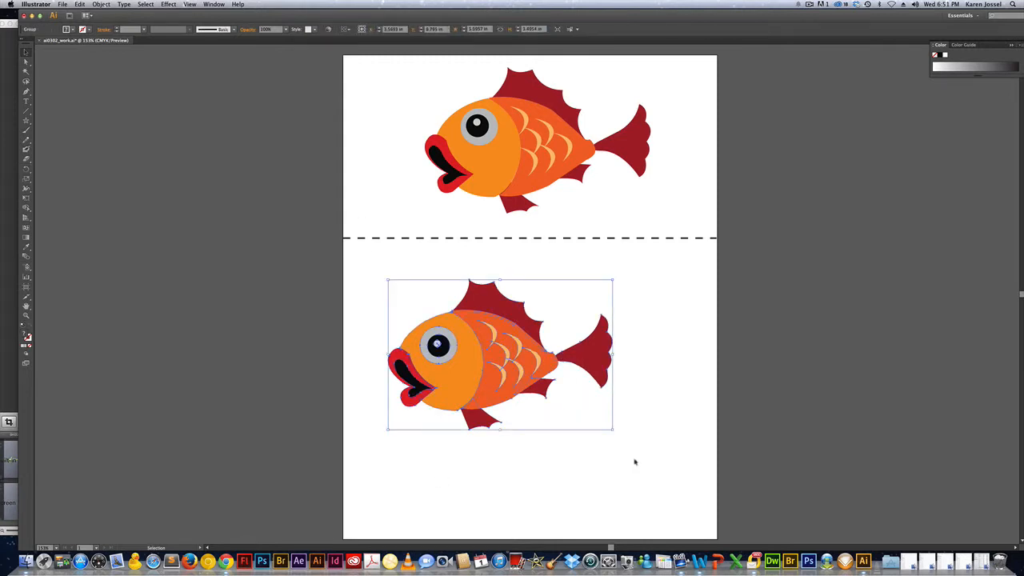
key(a)
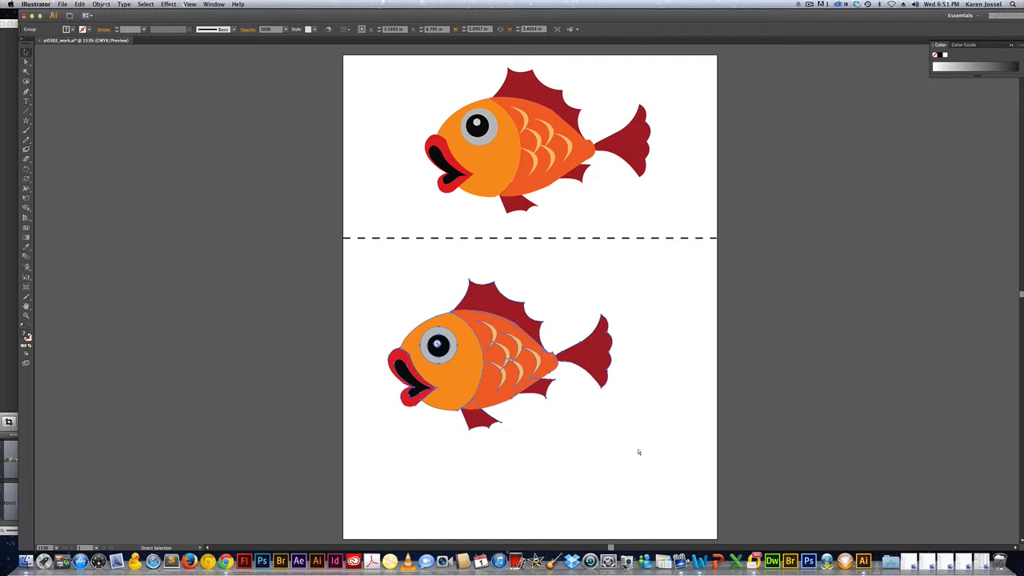
key(v)
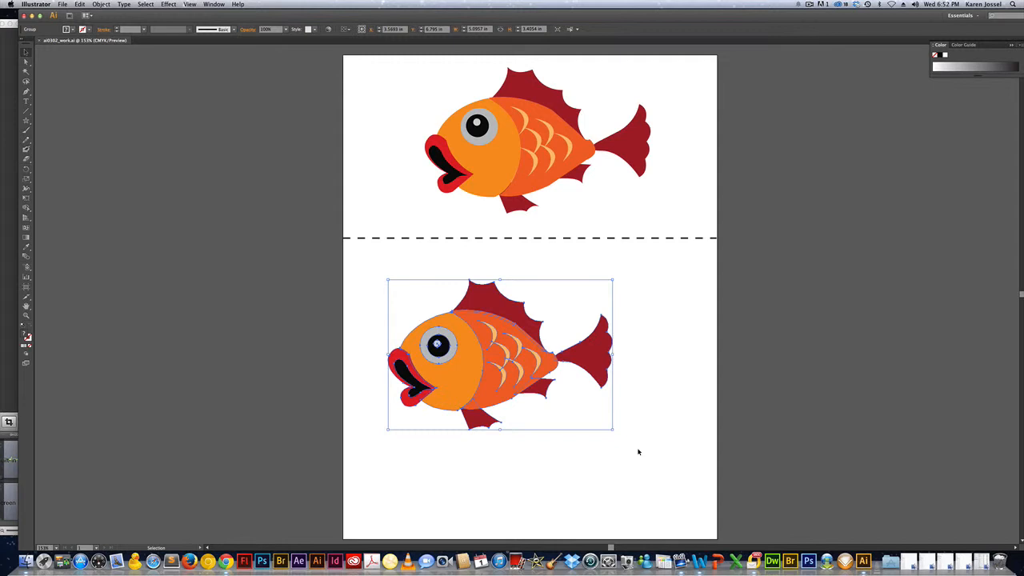
- Toggle the bounding box off and on again for the grouped fish, and close ai0302_work.ai
key(shift+super+b)
key(shift+super+b)
click(39, 41)
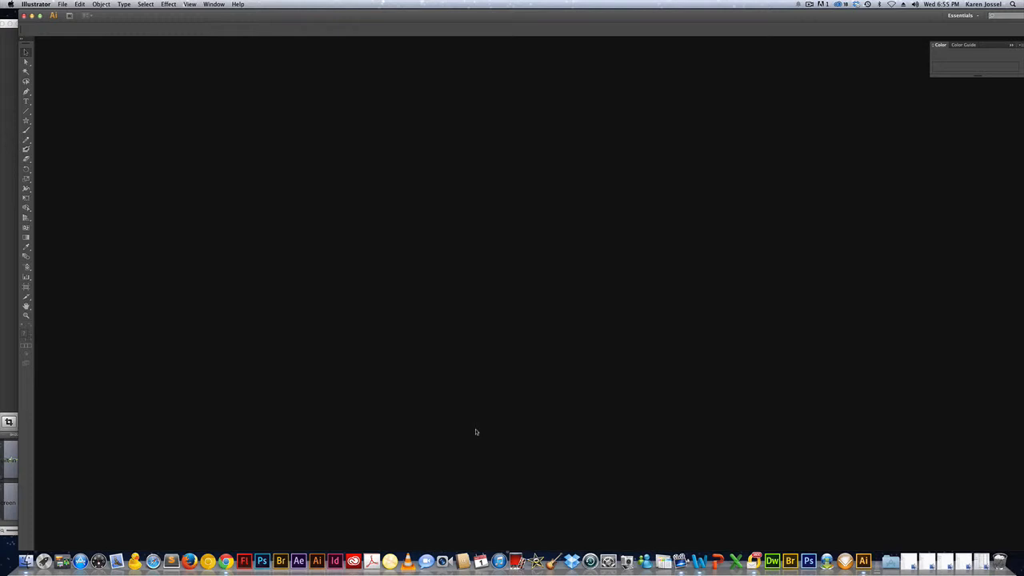
- Open ai0303_done.ai from the ai01lessons folder, fit its artboard in the window and set the zoom to 100%
key(ctrl+o)
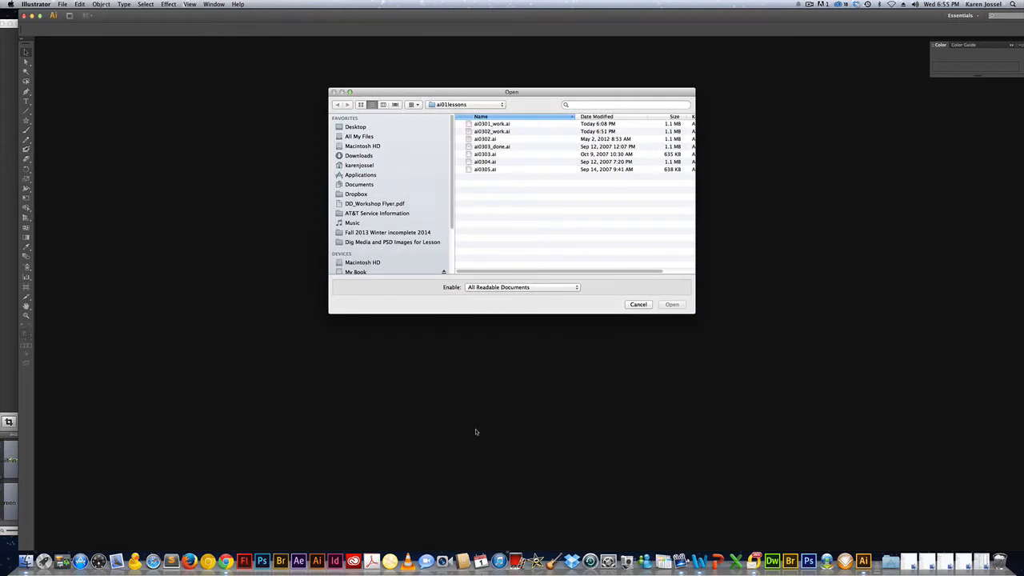
click(488, 154)
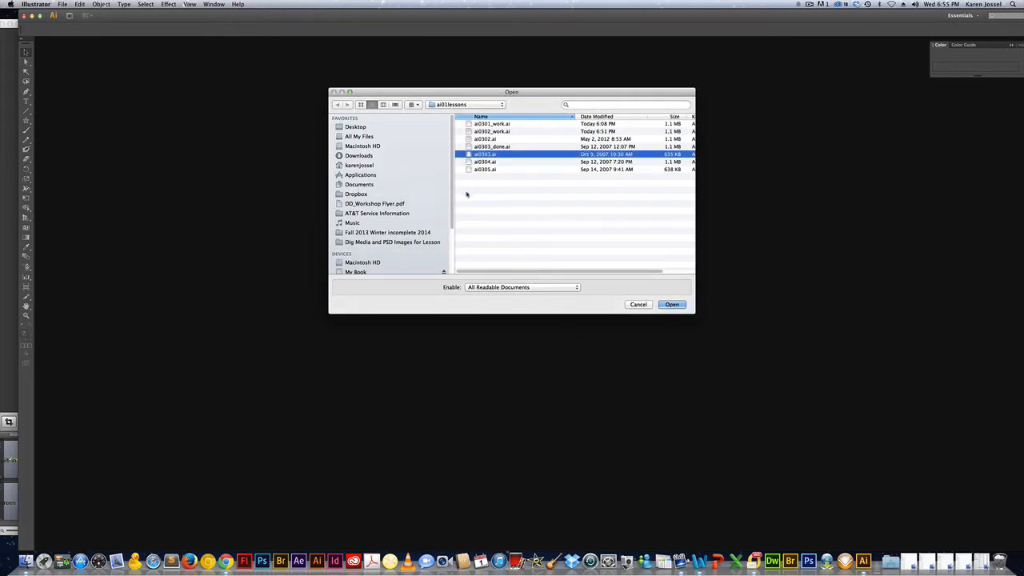
click(492, 147)
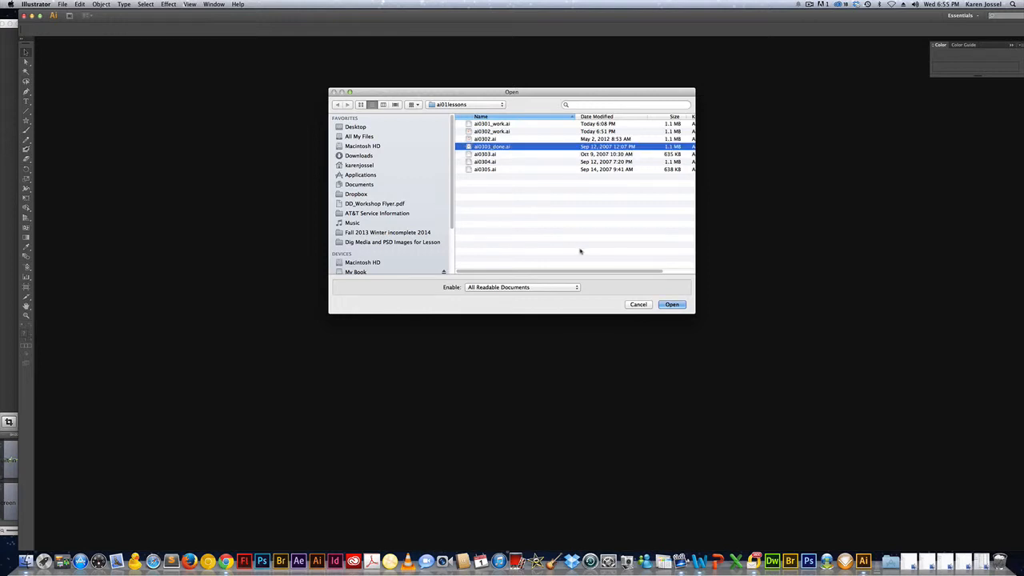
click(672, 305)
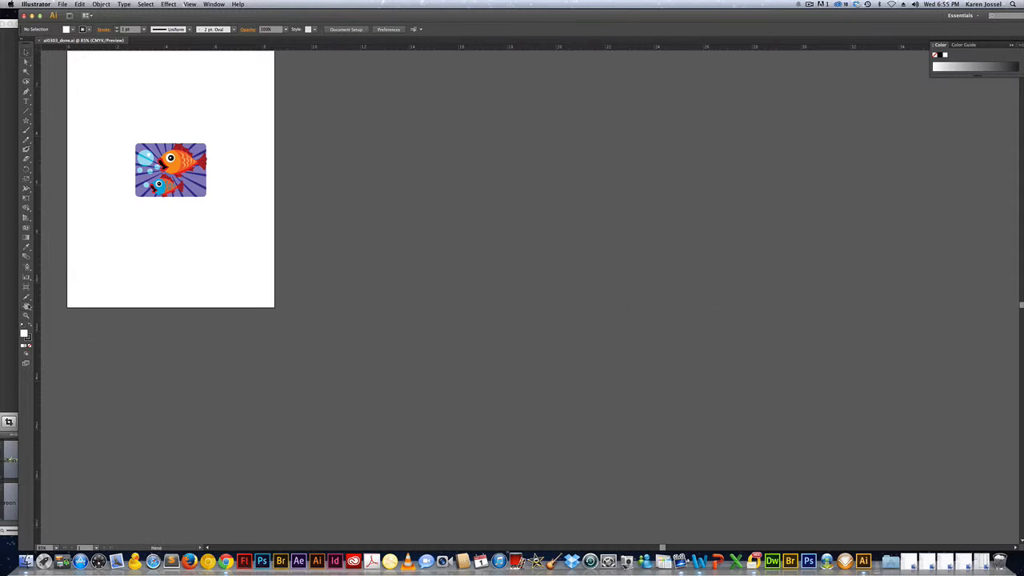
double_click(27, 307)
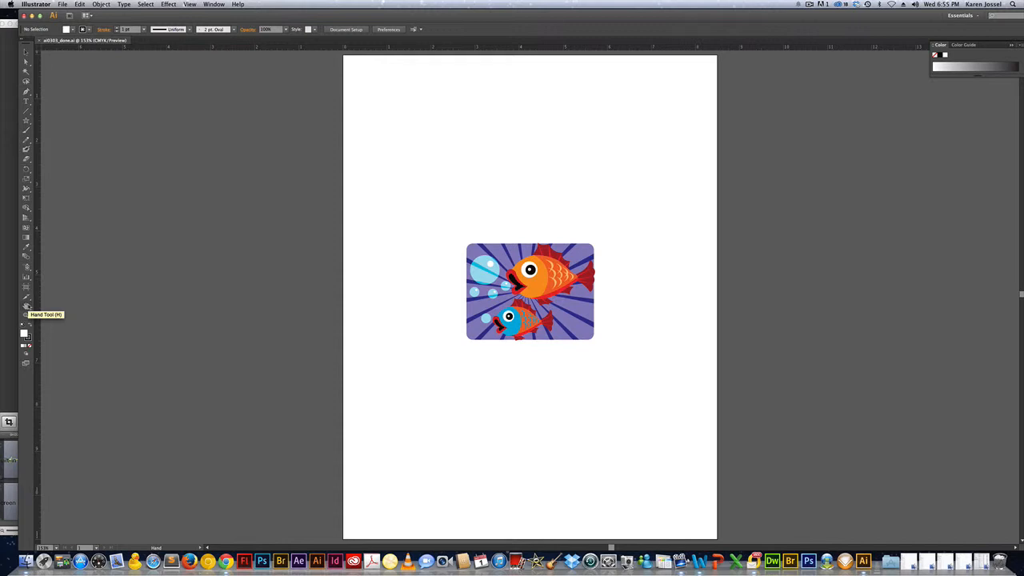
double_click(26, 316)
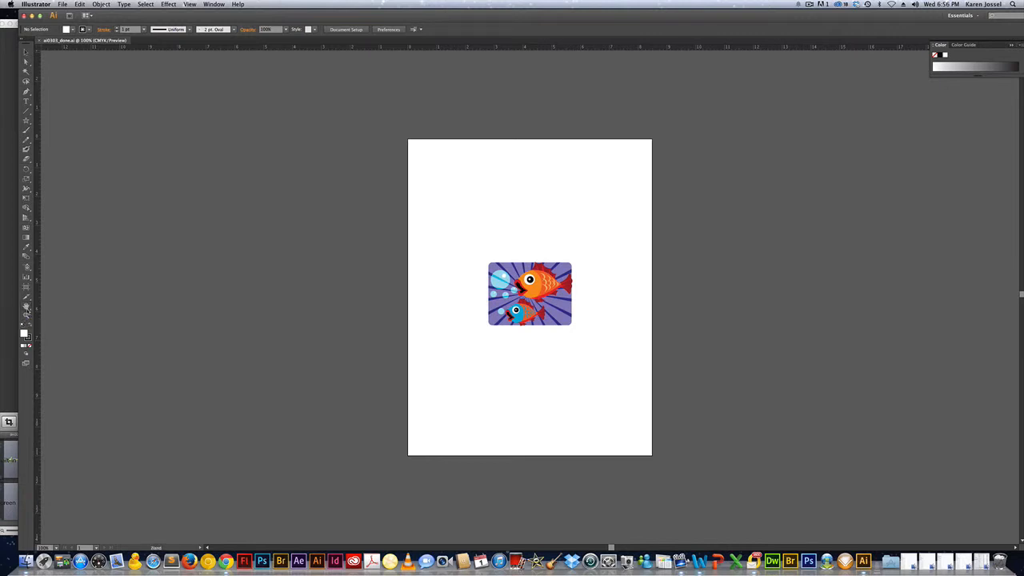
- Open ai0303.ai from the ai01lessons folder and fit its artboard in the window
double_click(27, 308)
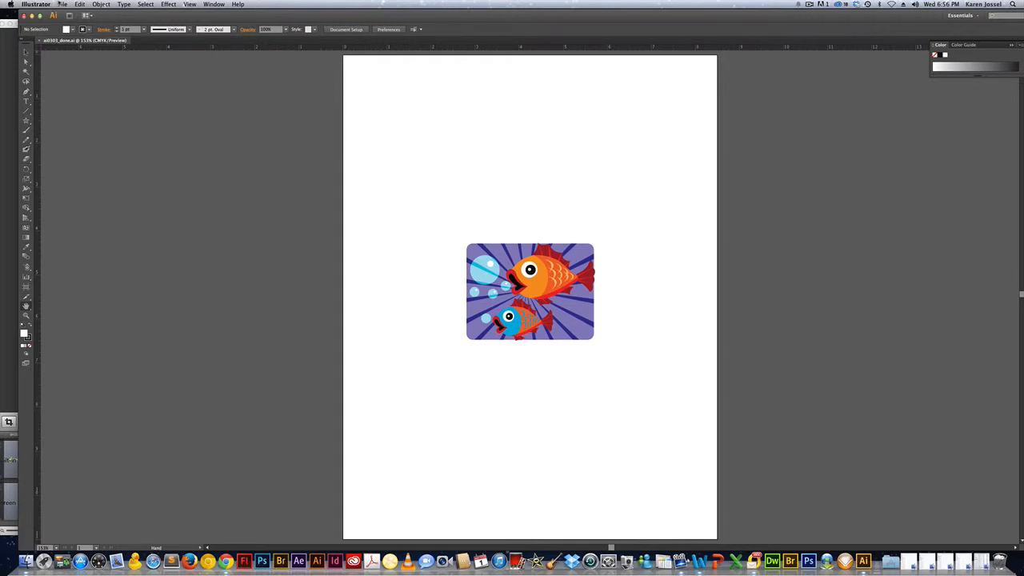
click(61, 4)
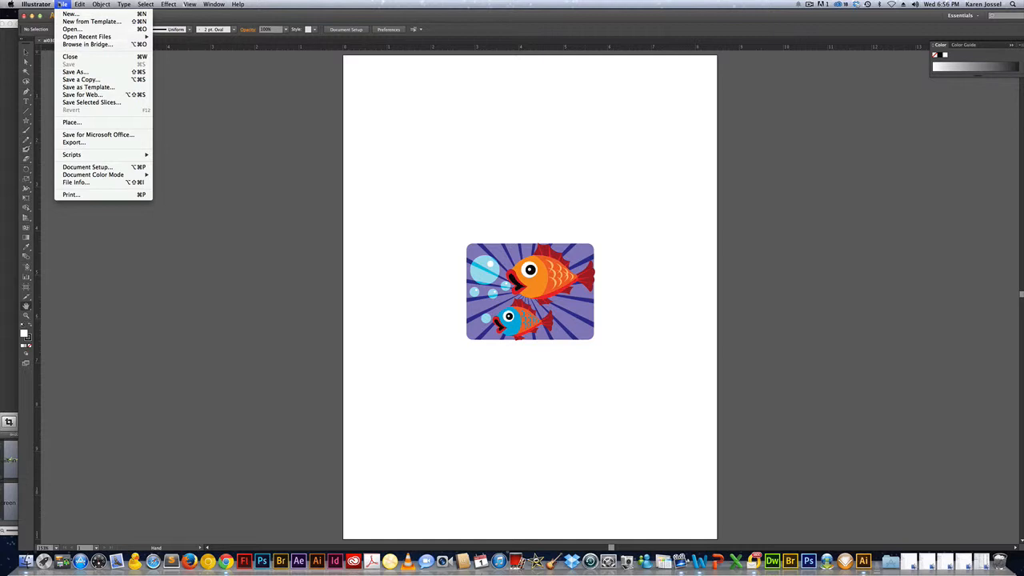
click(71, 29)
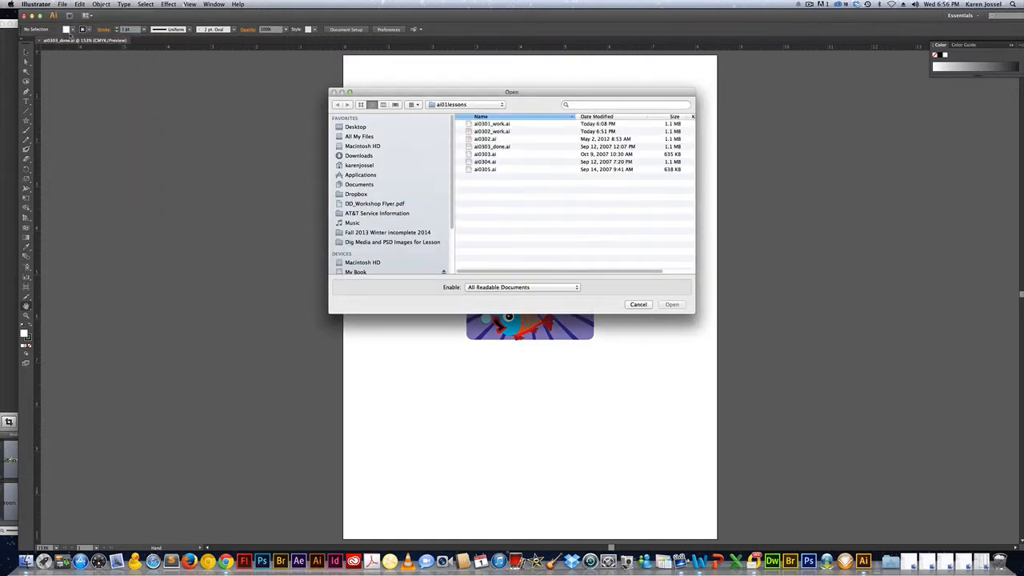
click(488, 154)
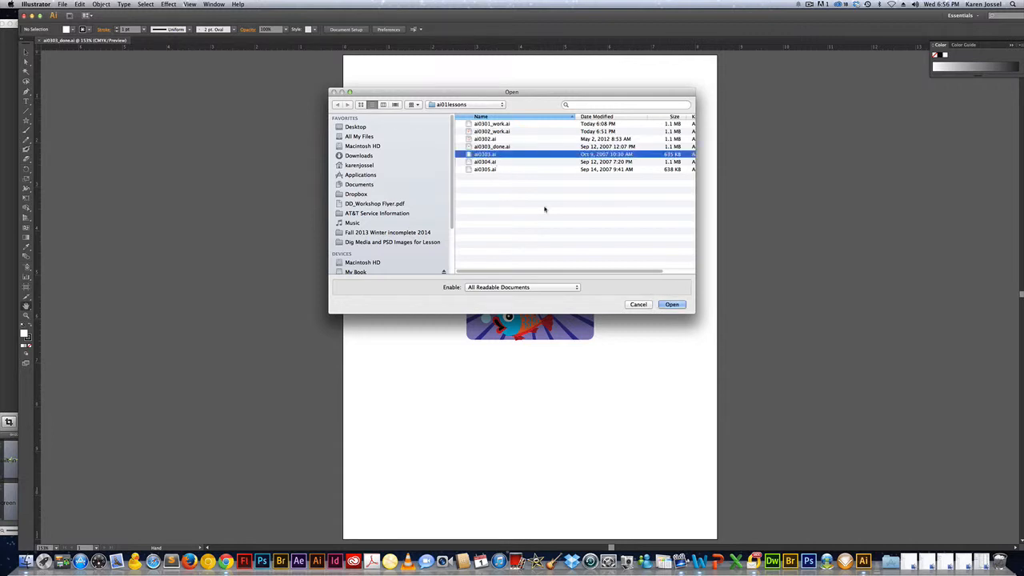
click(673, 304)
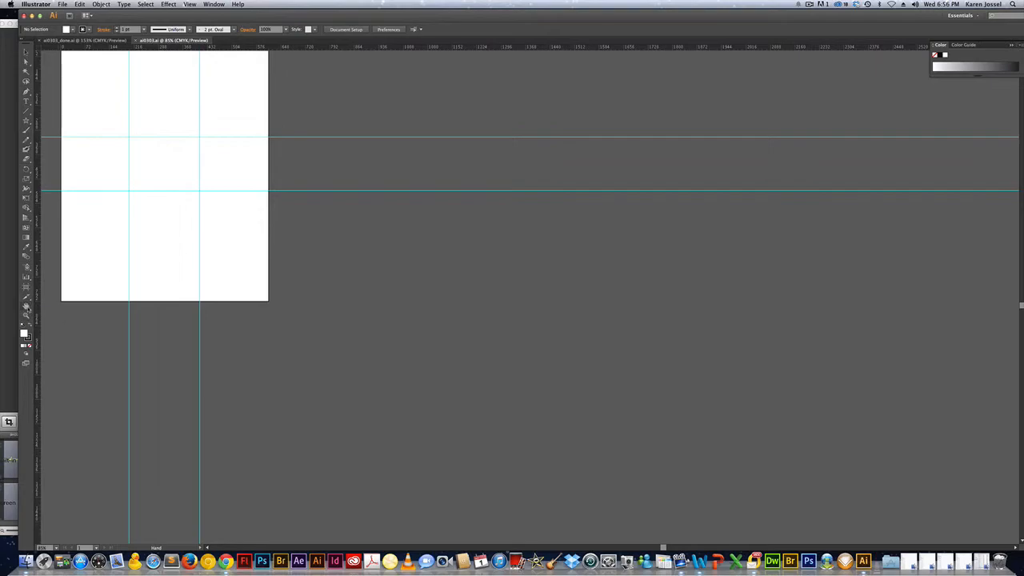
double_click(27, 307)
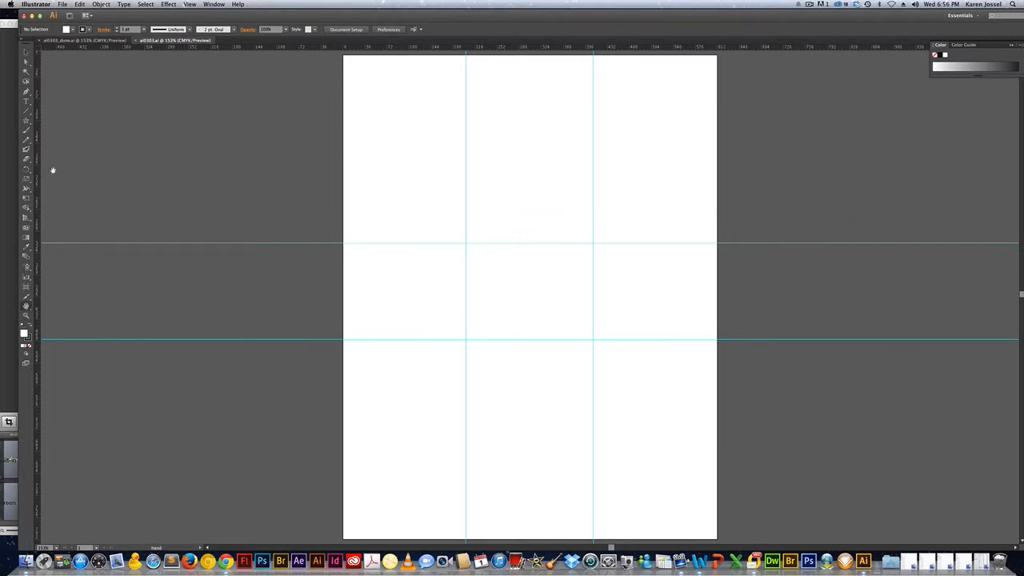
- Save the document as ai0303_work.ai in Adobe Illustrator format in the ai01lessons folder
click(62, 5)
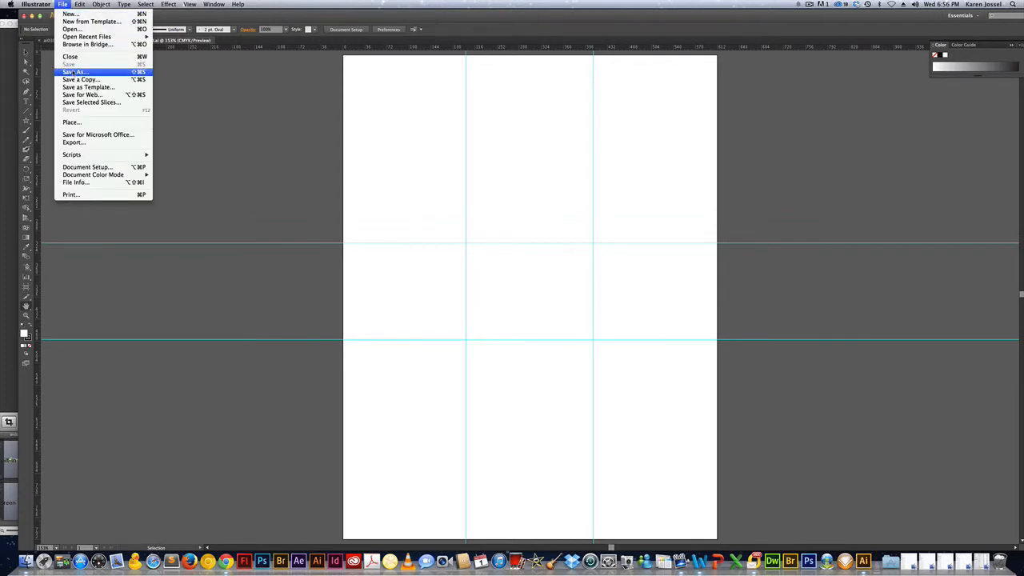
click(73, 72)
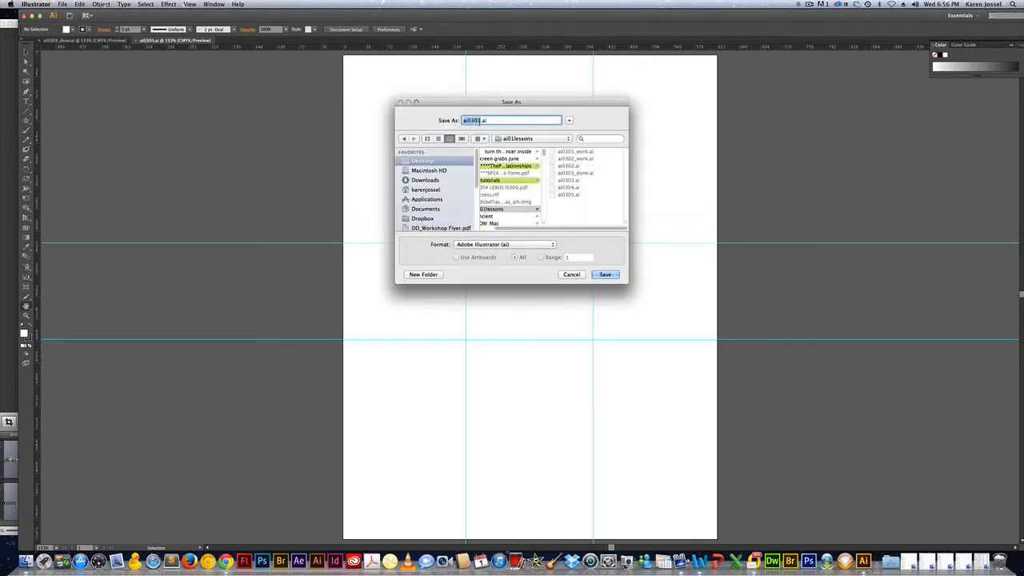
click(480, 120)
text(_work)
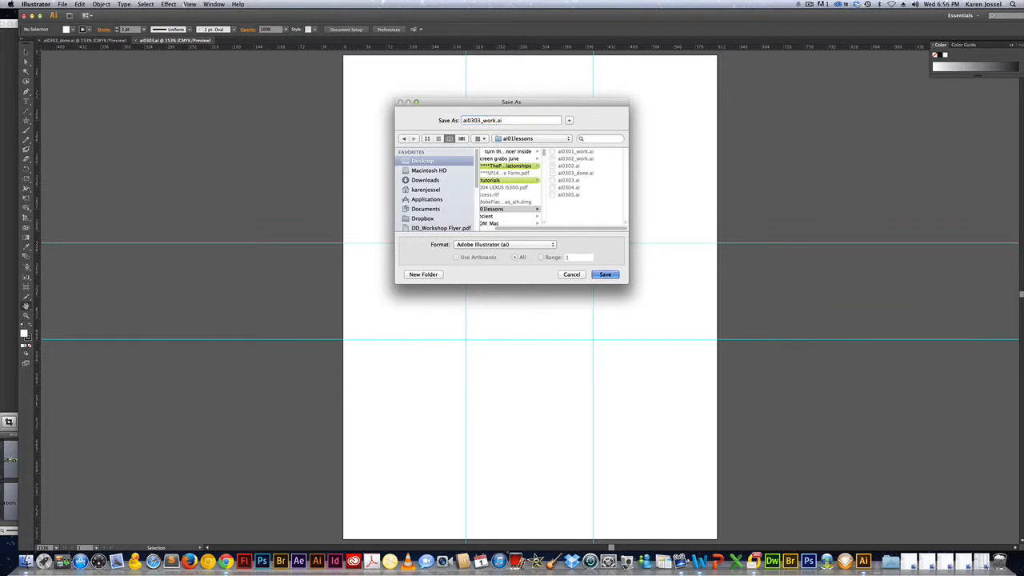
key(Return)
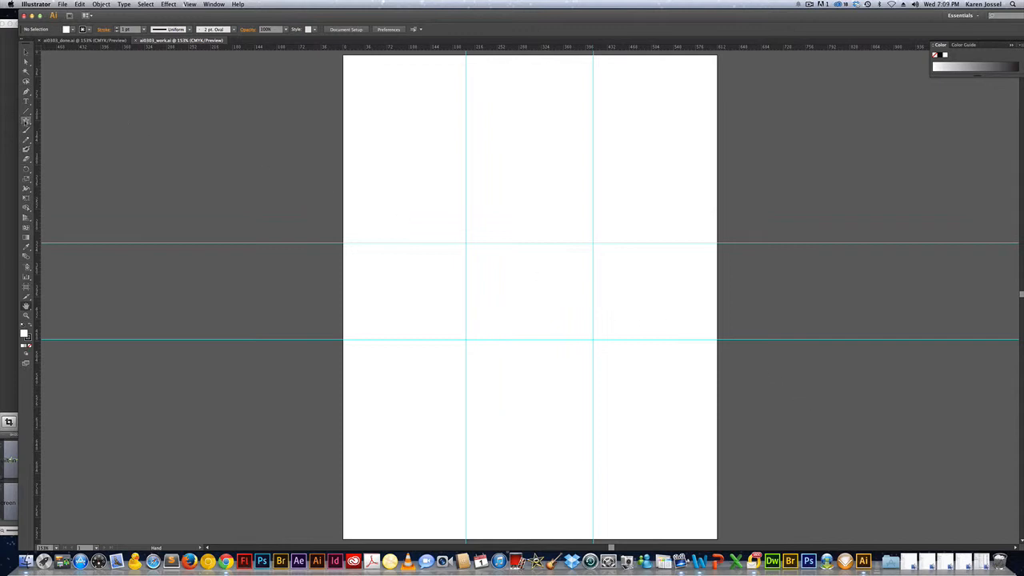
- Draw a rounded rectangle about 208 by 158 pt within the central guides and fill it with CMYK Blue
drag(25, 120, 69, 131)
drag(465, 241, 592, 339)
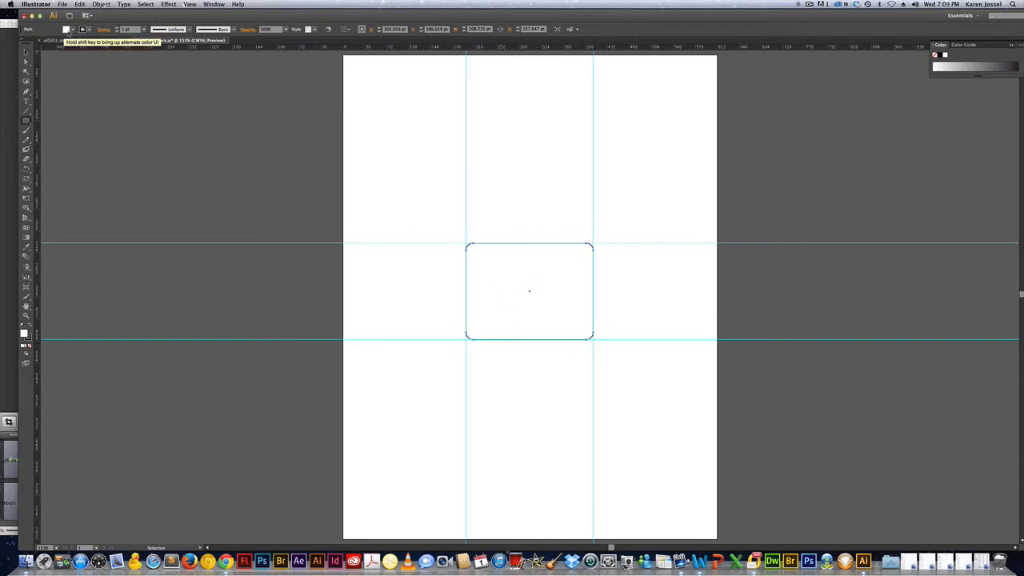
click(71, 30)
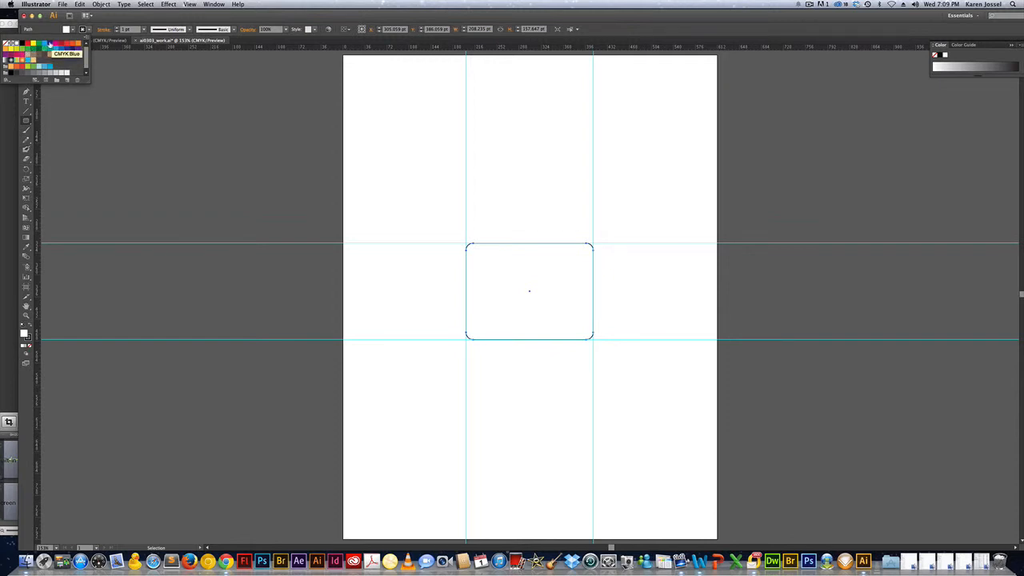
click(50, 44)
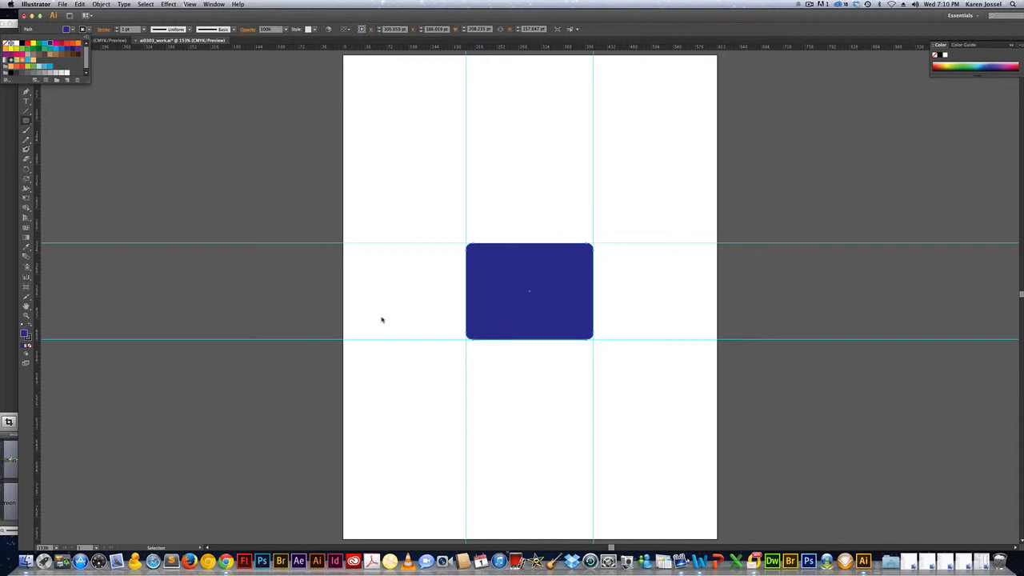
- Select the blue rounded rectangle and lock it
click(102, 5)
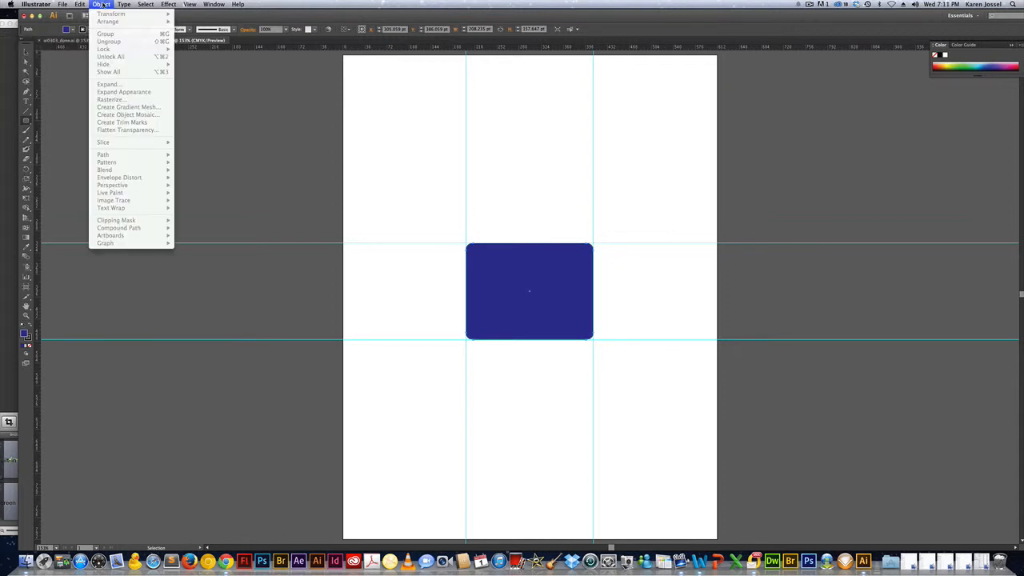
click(102, 5)
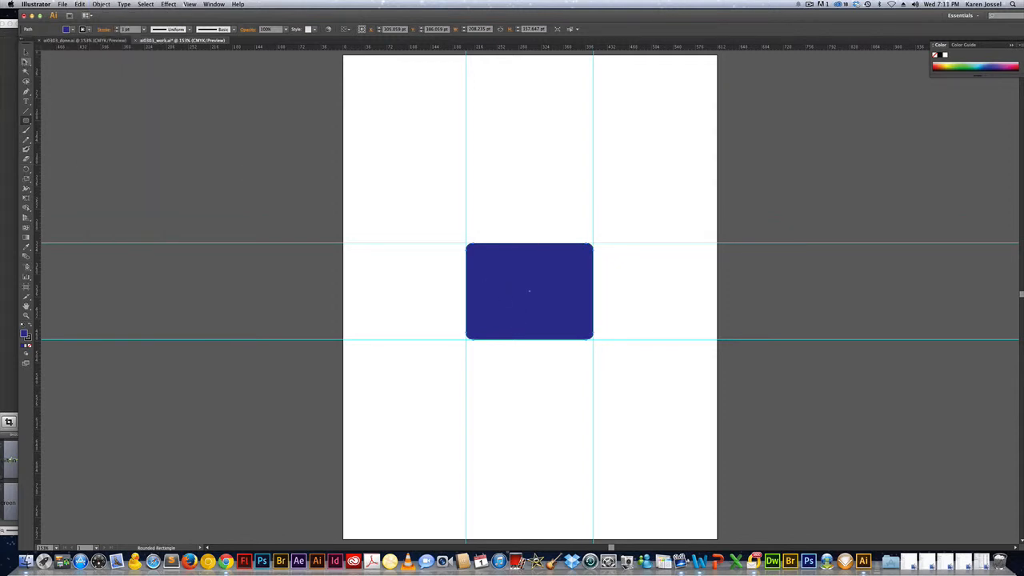
click(26, 53)
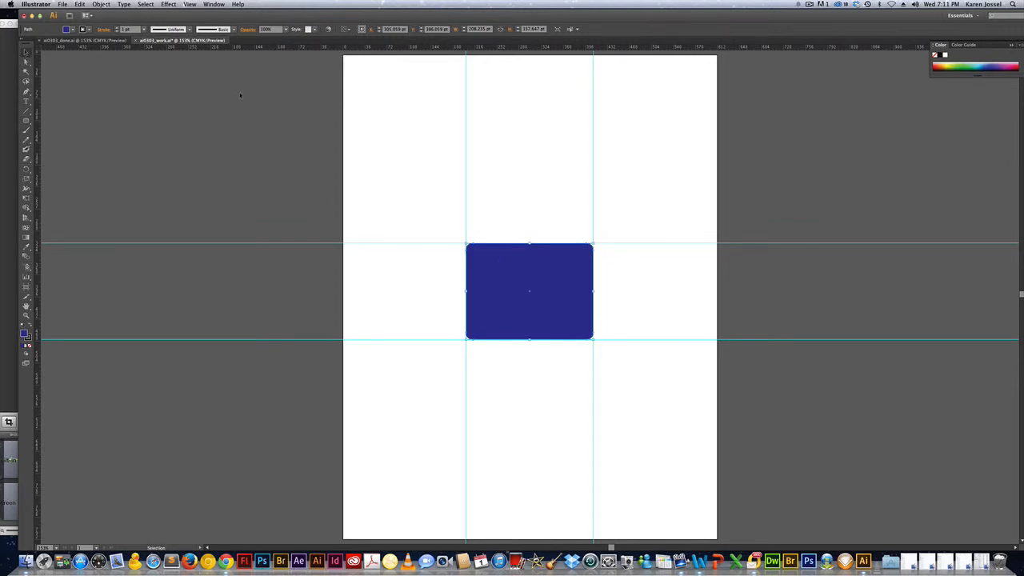
click(102, 5)
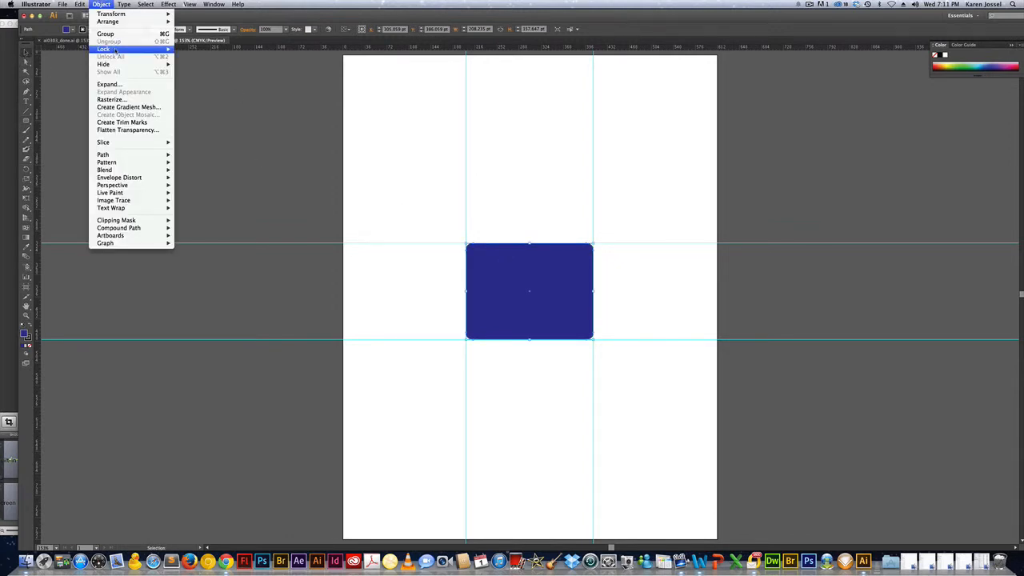
mouse_move(133, 50)
click(198, 49)
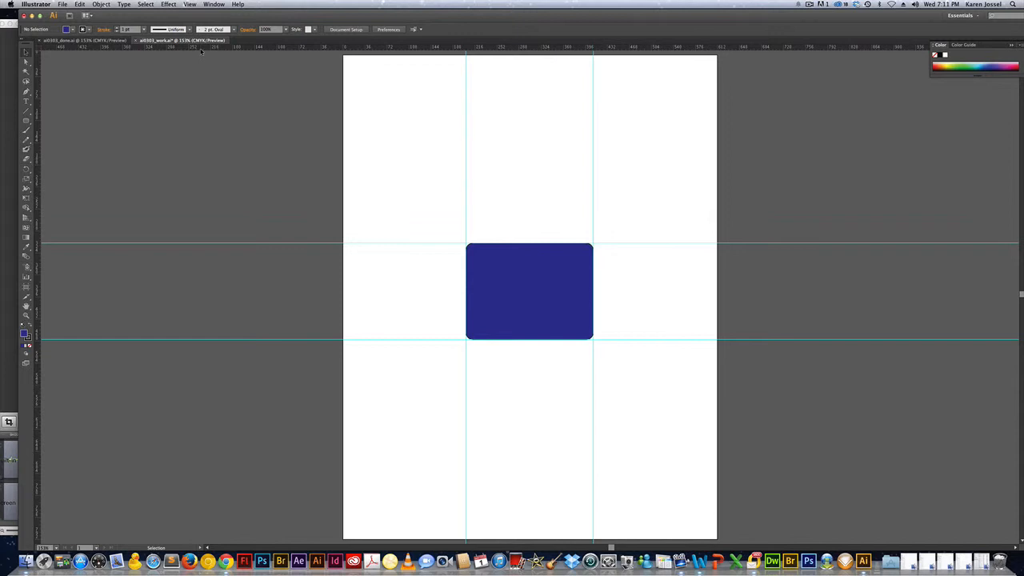
- Create a three-sided polygon with a 50 pt radius using the Polygon tool
click(27, 121)
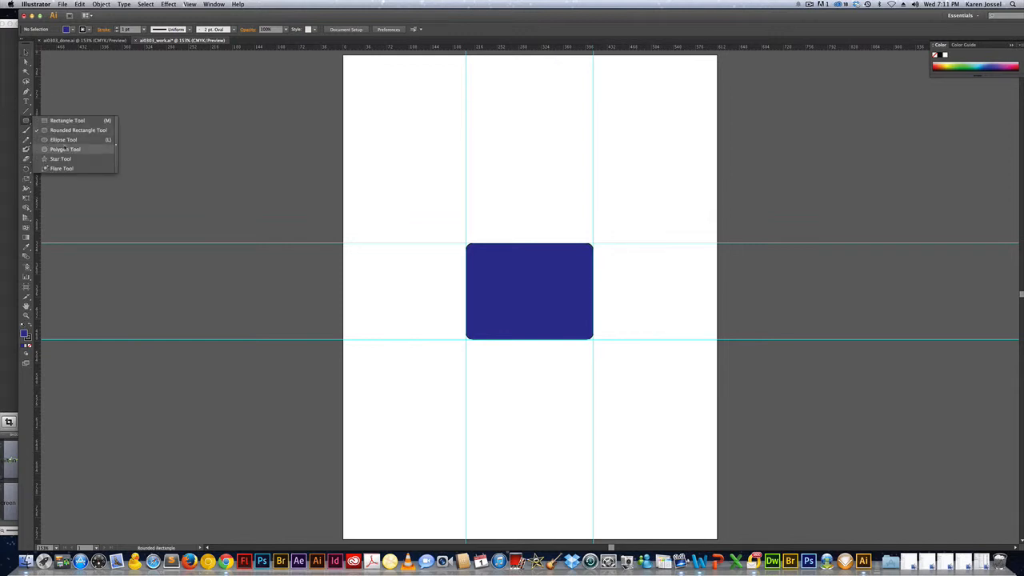
click(65, 149)
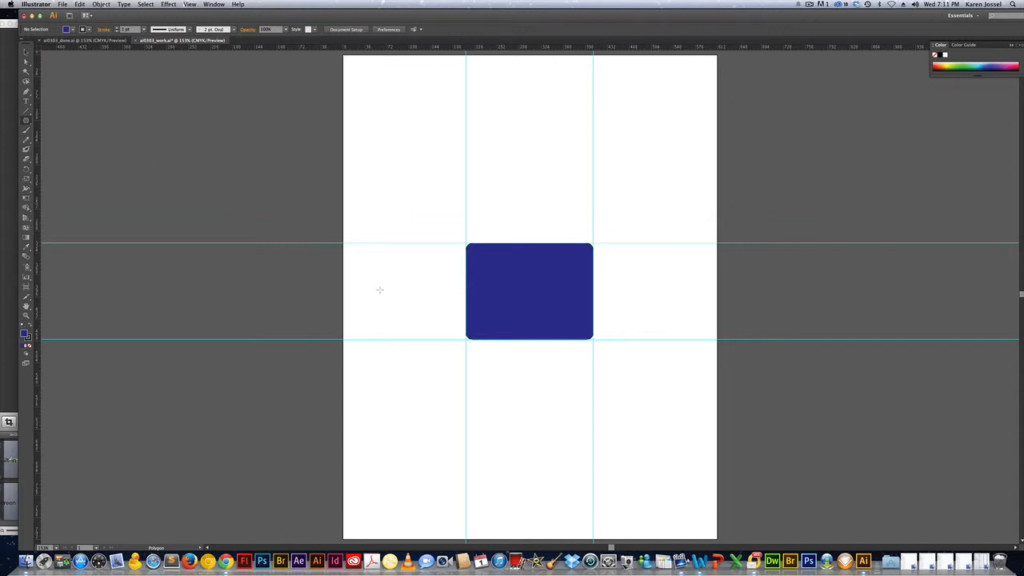
click(530, 406)
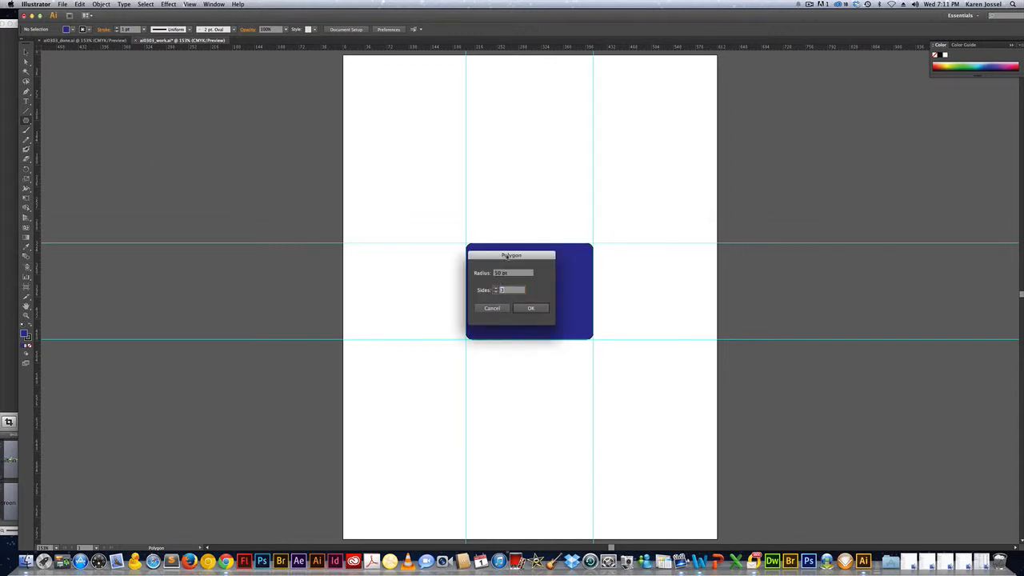
drag(507, 256, 405, 89)
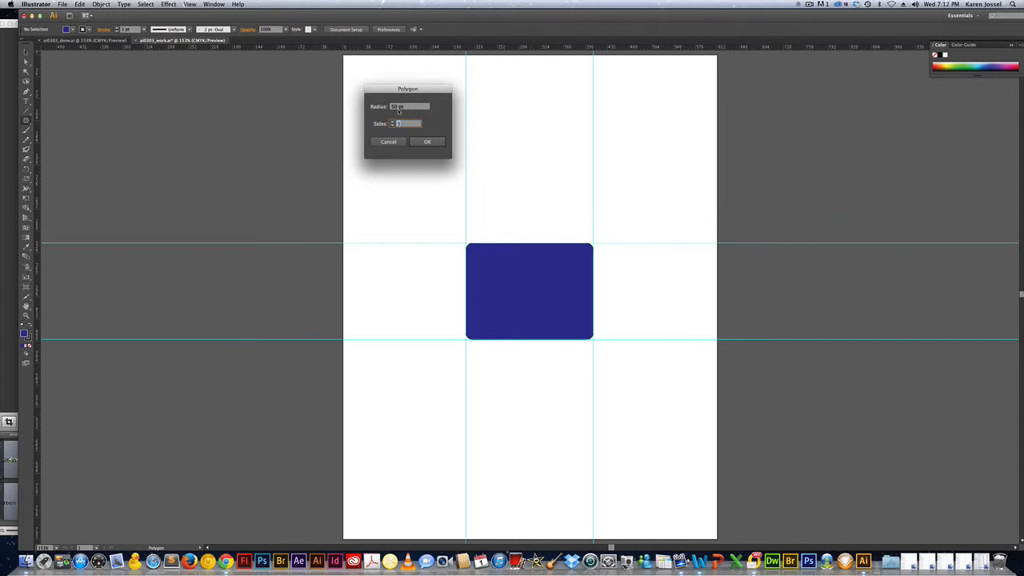
click(428, 142)
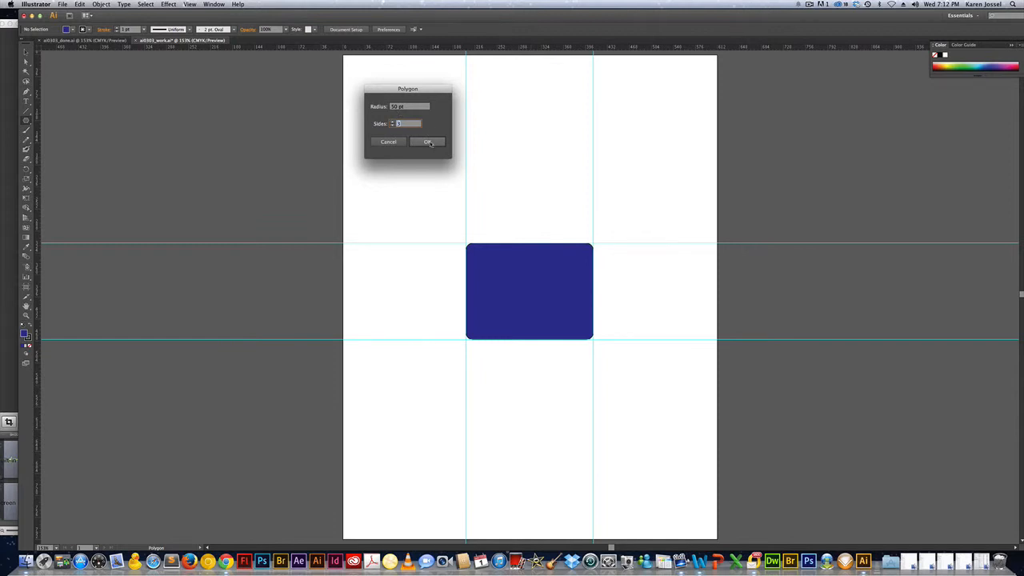
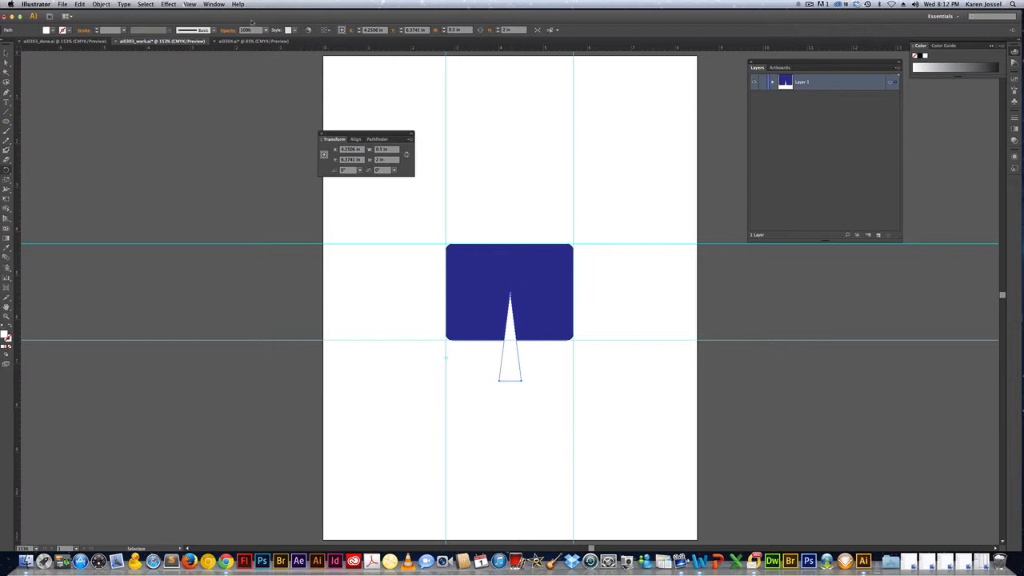
- Check the triangle and rounded rectangle in Outline view, and return to Preview
click(190, 4)
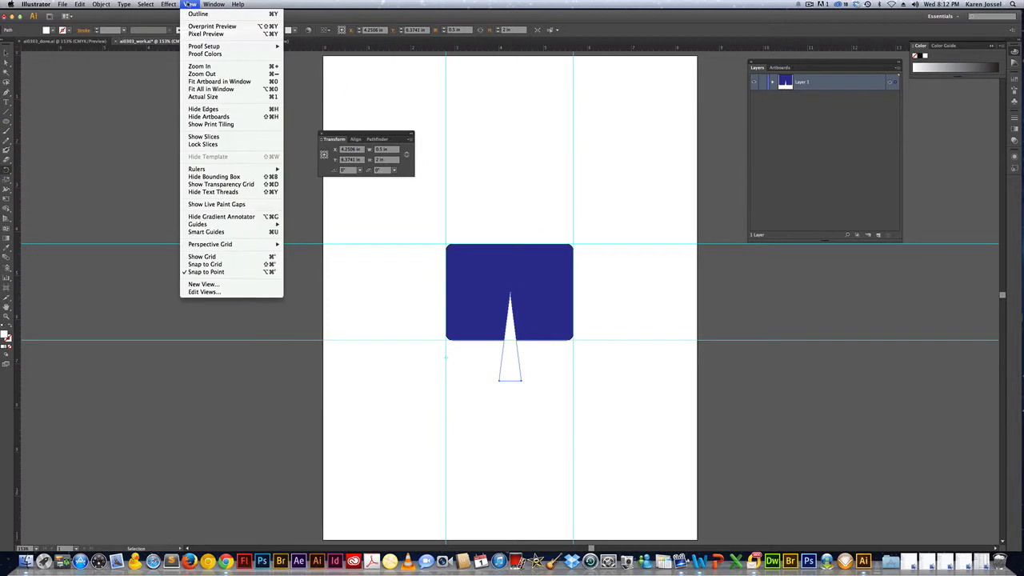
click(191, 16)
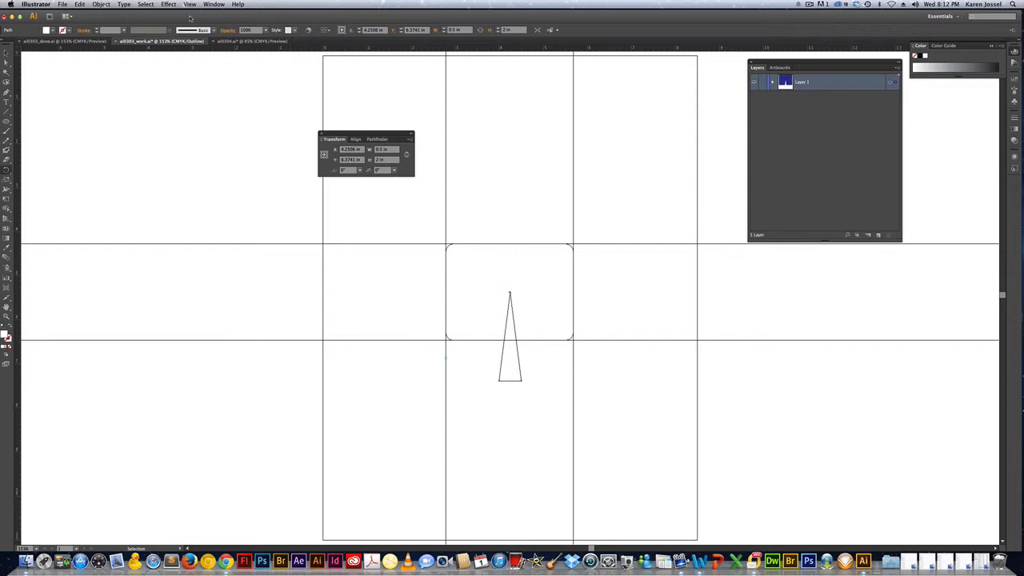
click(213, 4)
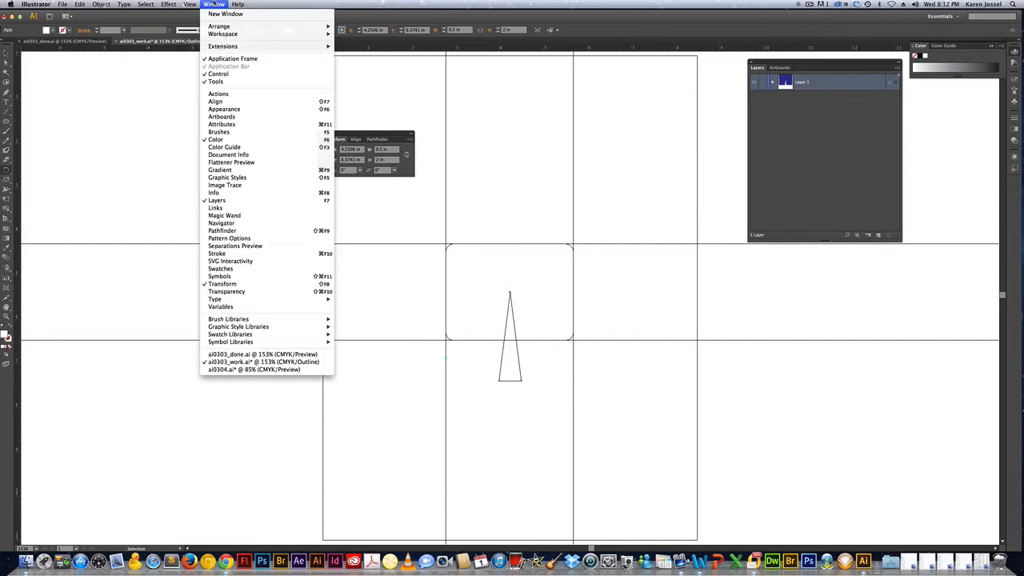
mouse_move(224, 27)
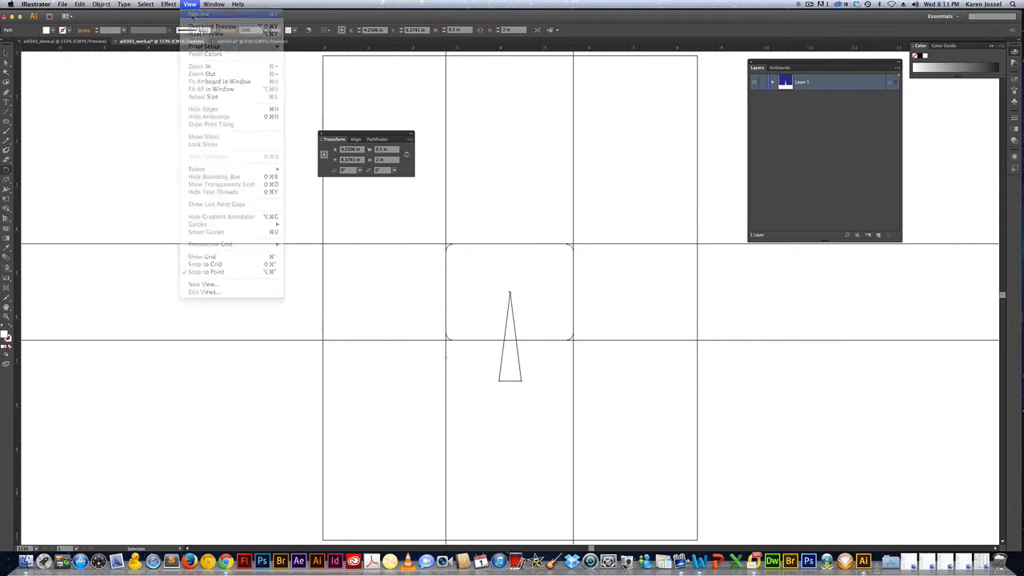
click(193, 14)
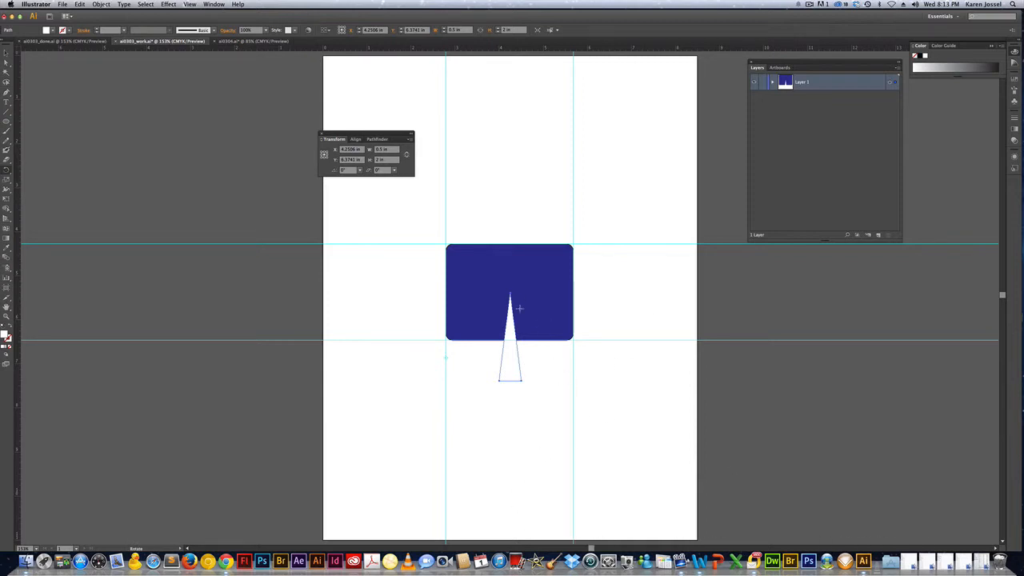
- Select the narrow triangle's top anchor point and make a copy of the triangle rotated 18° about it
click(6, 53)
key(a)
click(511, 295)
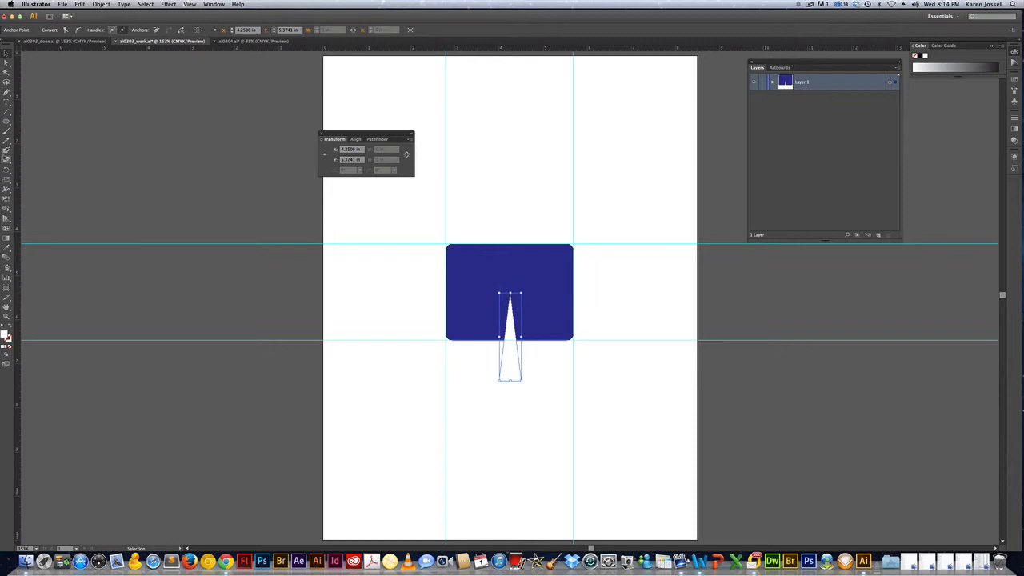
click(8, 169)
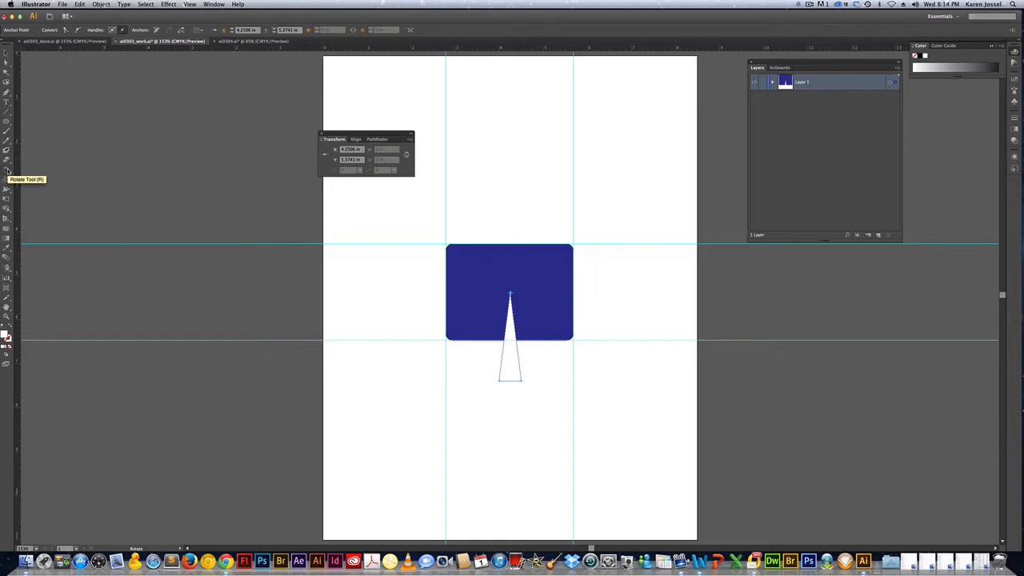
double_click(7, 169)
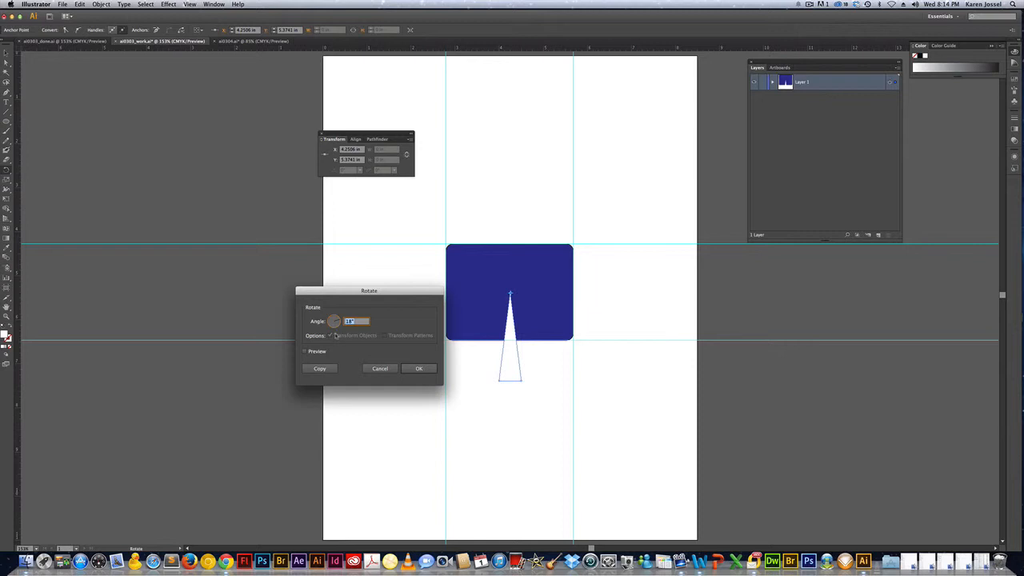
click(319, 368)
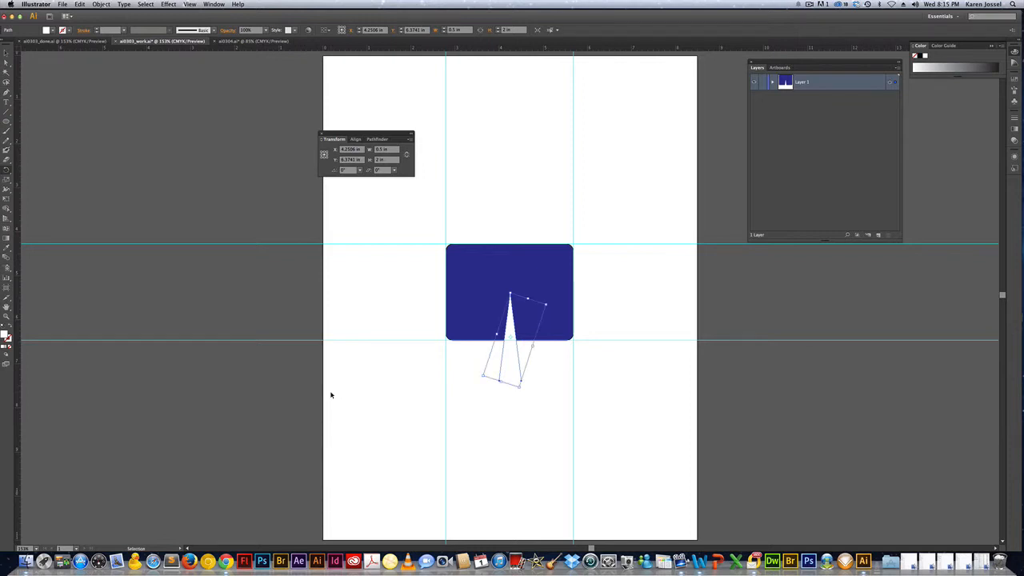
- Repeat the 18° rotated copy of the triangle about its tip until the rays complete a full circle
key(super+d)
key(super+d)
key(super+d)
key(super+d)
key(super+d)
key(super+d)
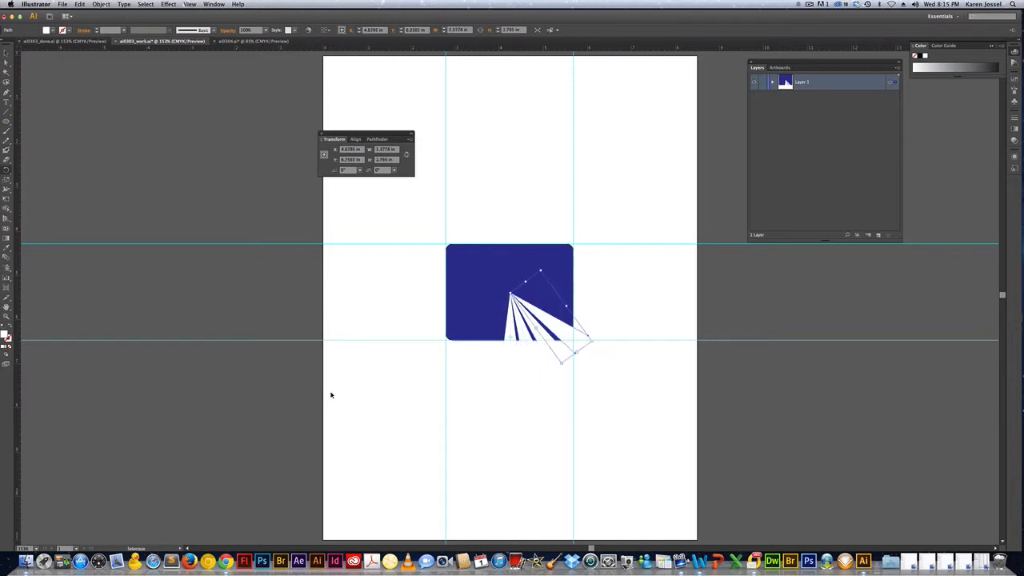
key(super+d)
key(super+d)
key(super+d)
key(super+d)
key(super+d)
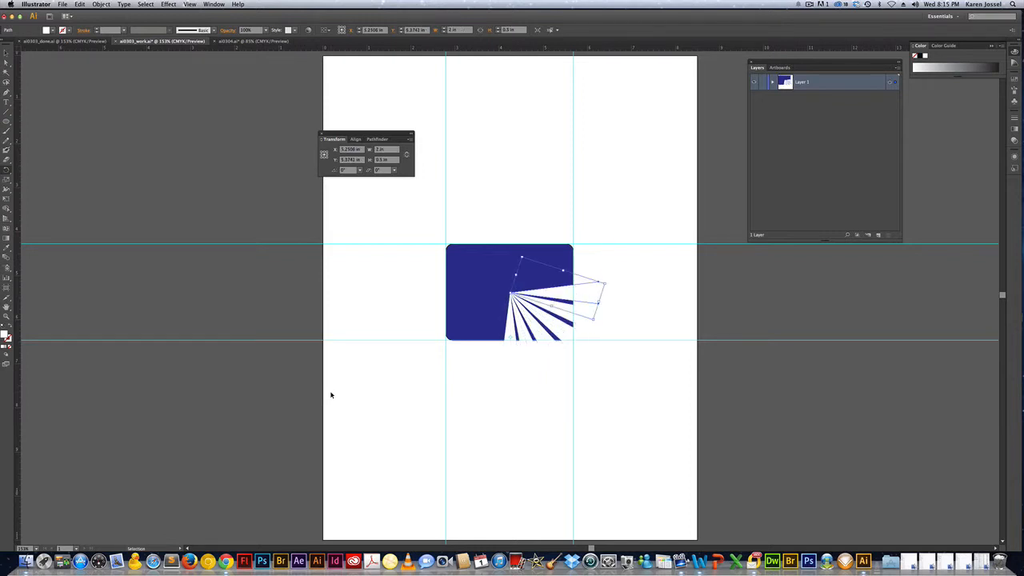
key(super+d)
key(super+d)
key(super+d)
key(super+d)
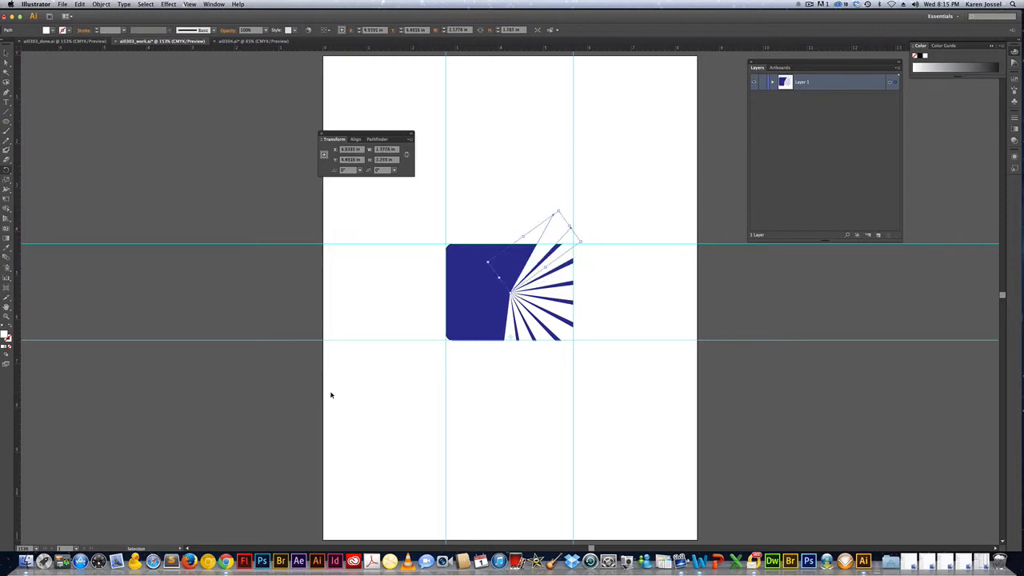
key(super+d)
key(super+d)
key(super+d)
key(super+d)
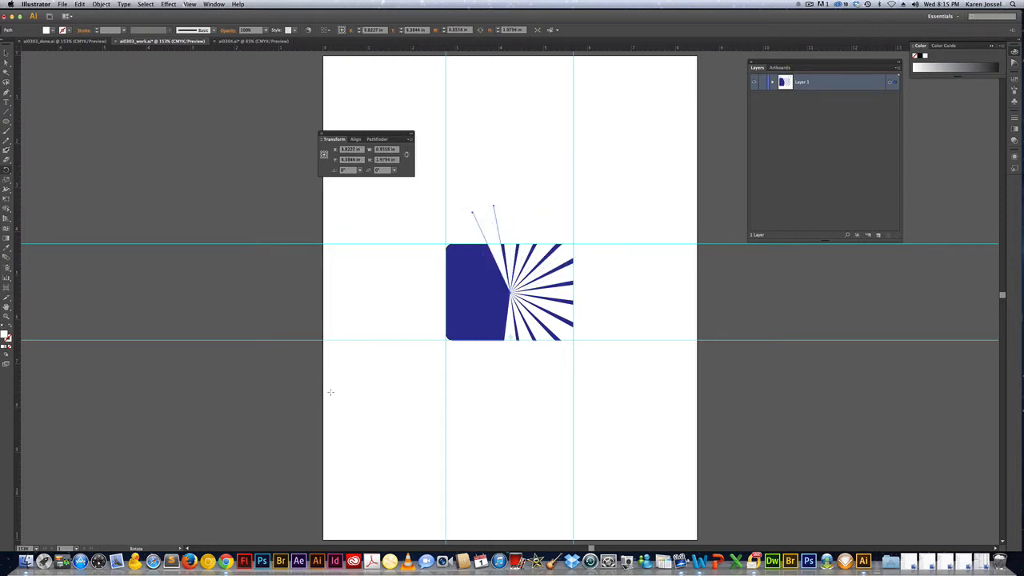
key(r)
key(super+d)
key(super+d)
key(super+d)
key(super+d)
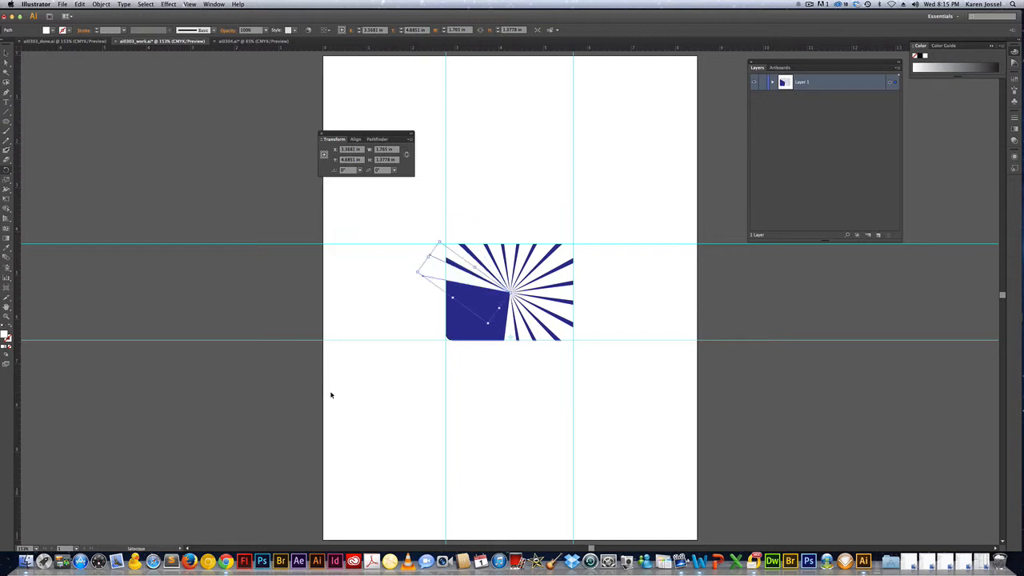
key(super+d)
key(super+d)
key(super+d)
key(super+d)
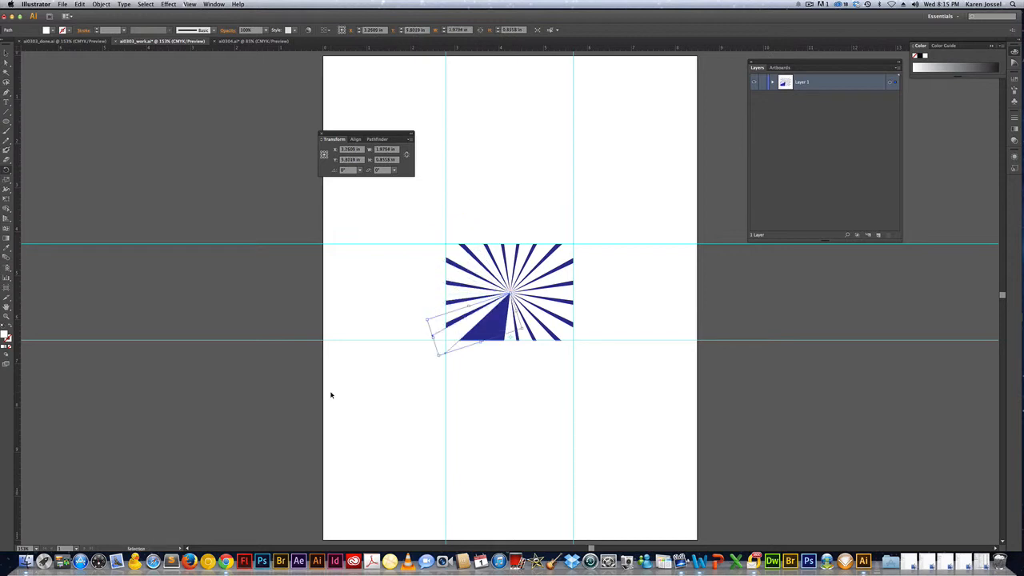
key(v)
key(super+d)
key(r)
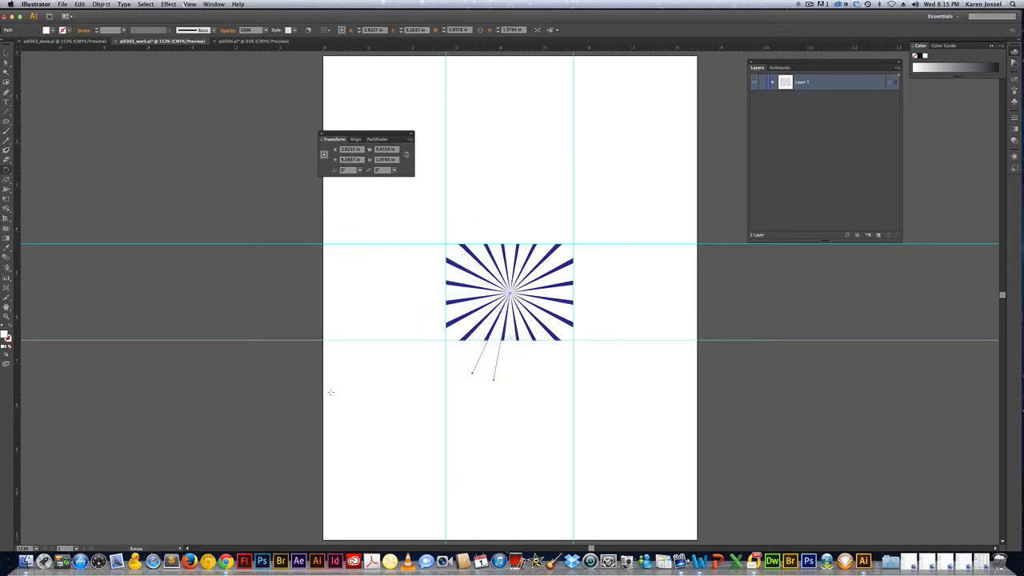
- Select all the white triangle rays and group them
click(7, 52)
drag(601, 233, 269, 449)
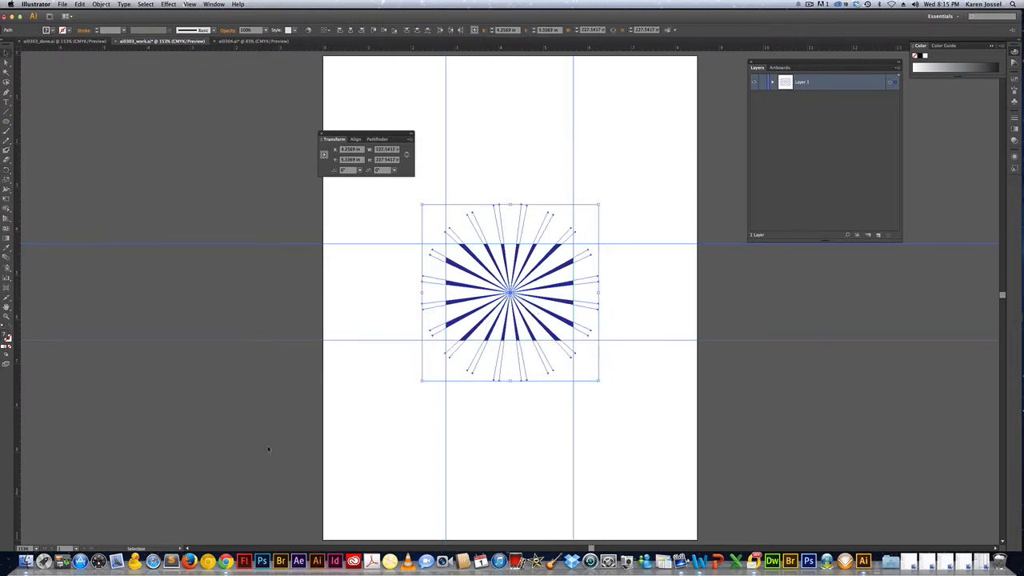
key(a)
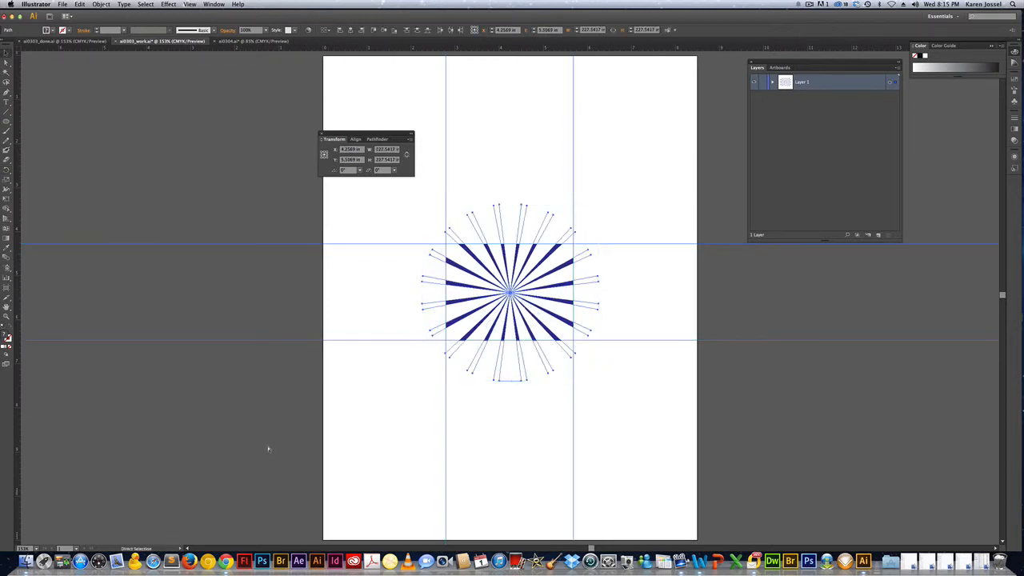
key(v)
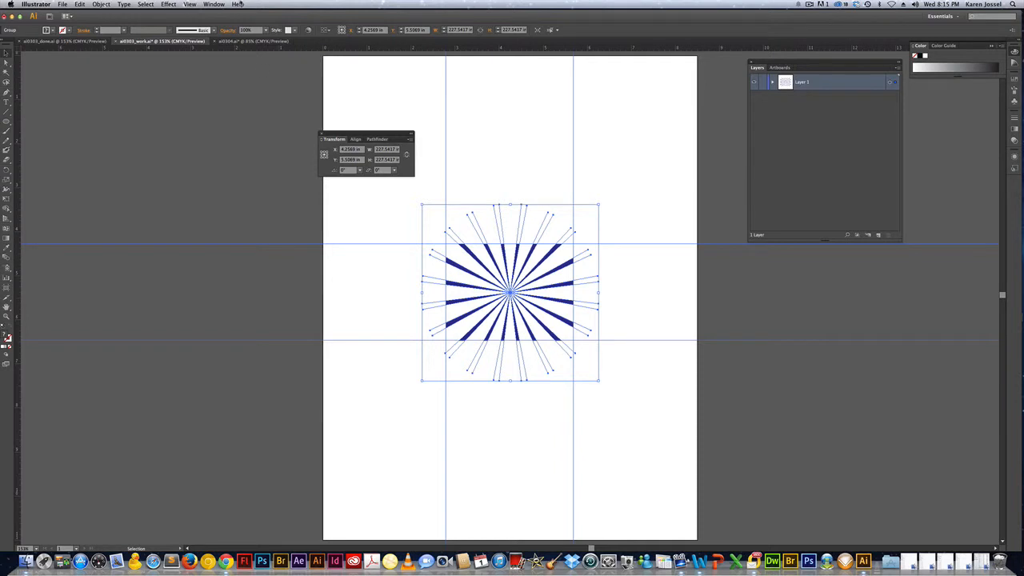
- Set the opacity of the grouped sunburst rays to 50% and deselect them
drag(257, 29, 229, 28)
text(1)
key(Return)
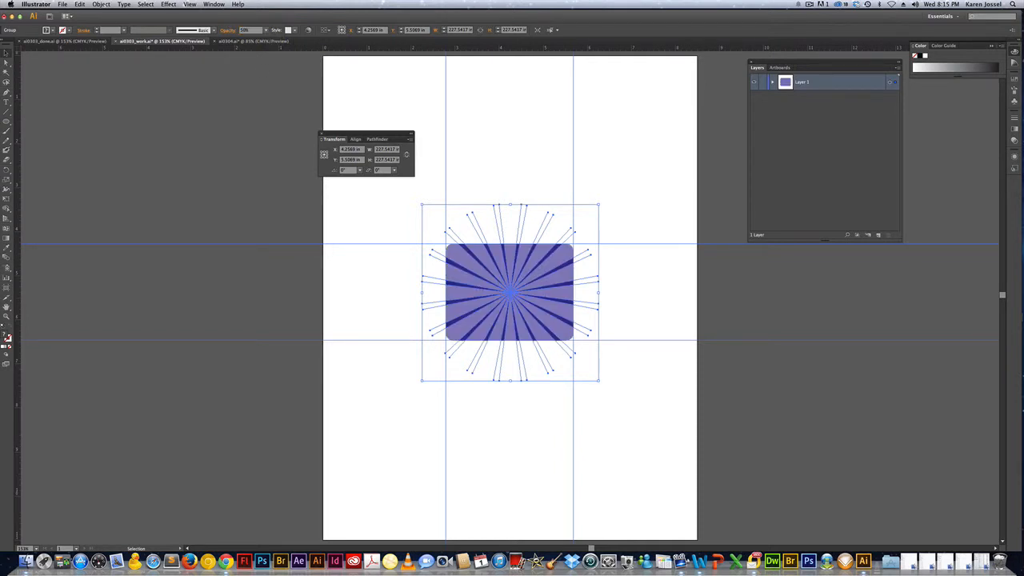
click(633, 311)
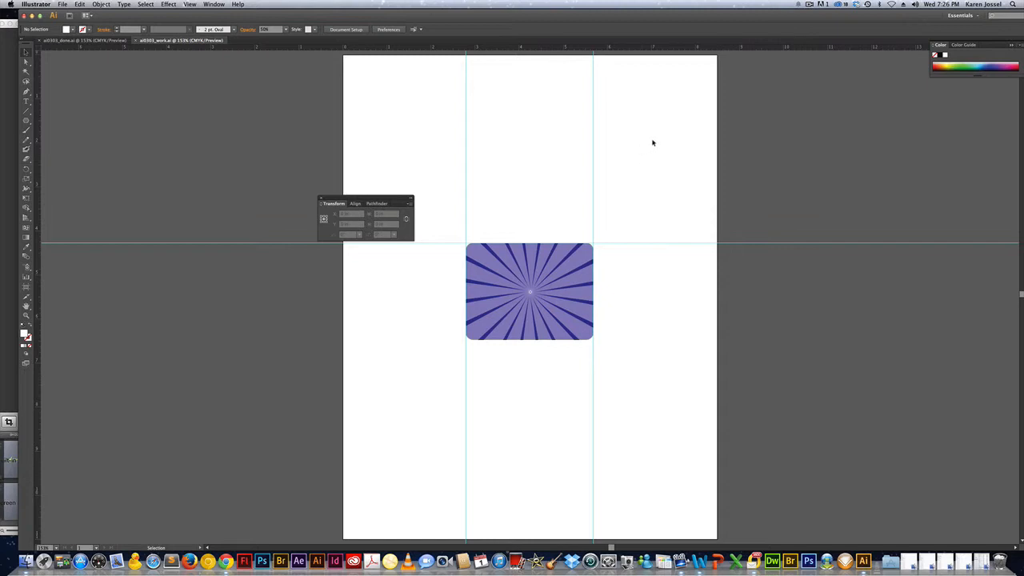
- Maximize the application window, collapse the Color panel, and float an enlarged Layers panel beside the artboard
double_click(681, 16)
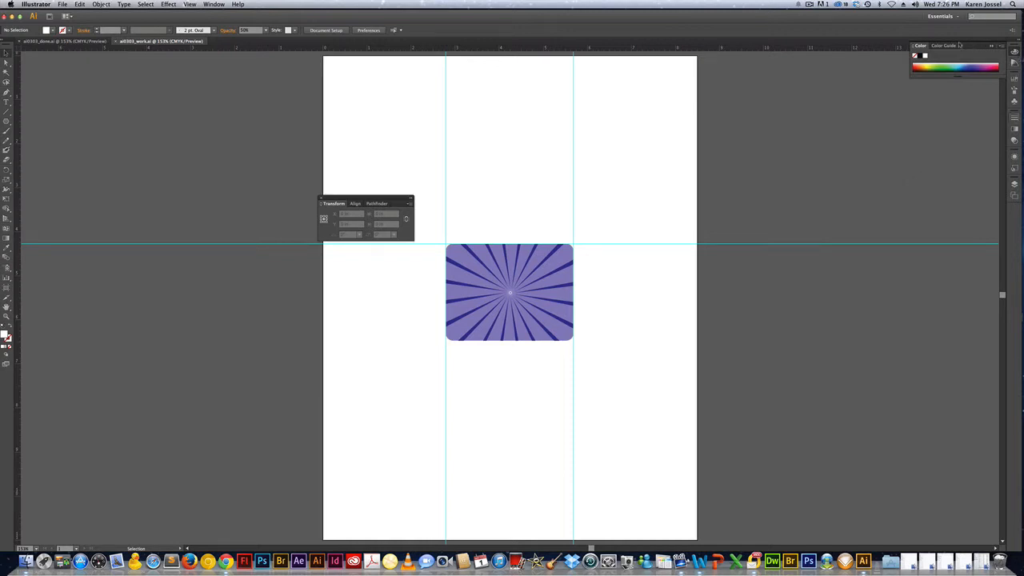
click(991, 46)
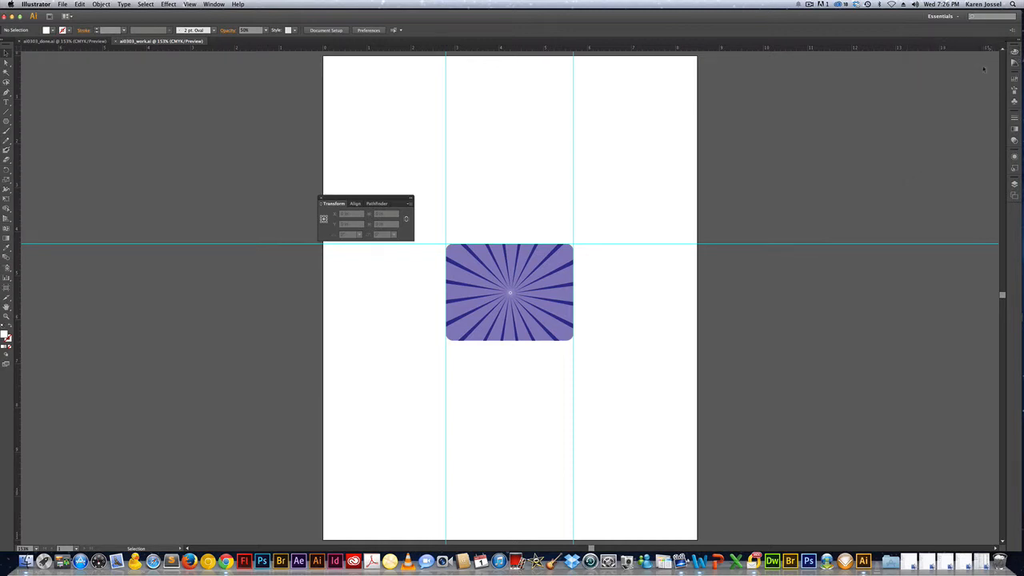
click(1015, 185)
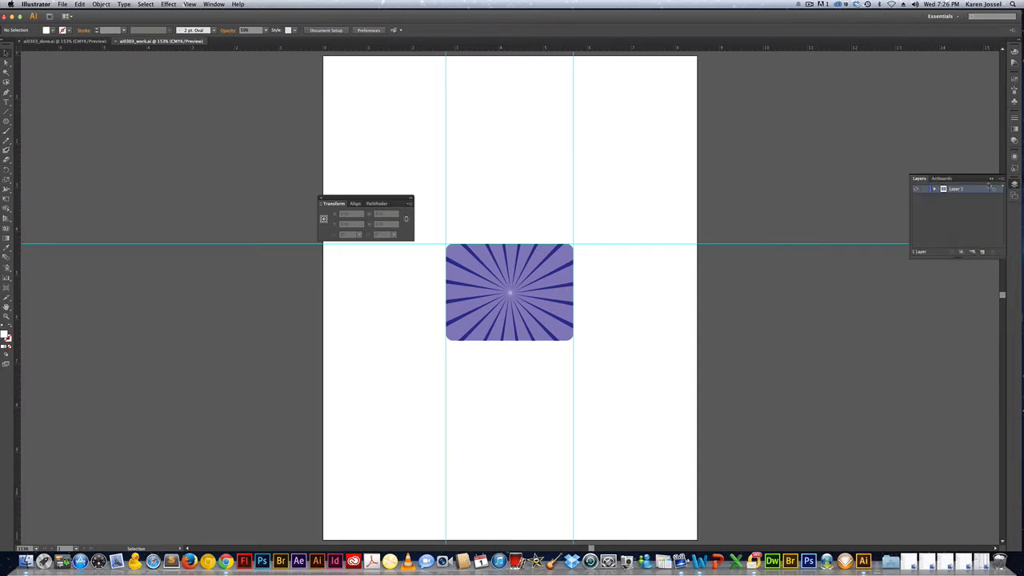
drag(979, 179, 816, 70)
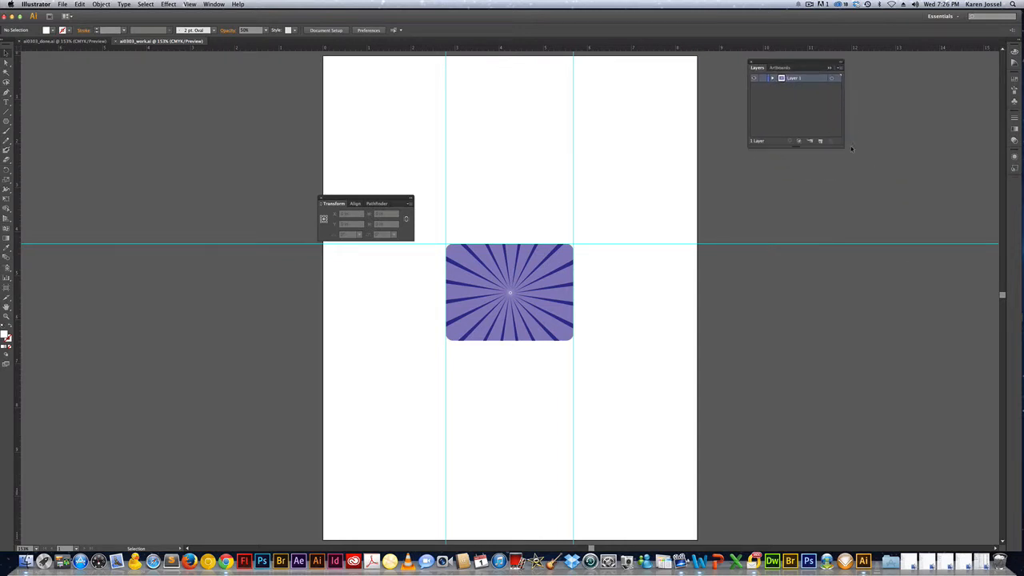
drag(841, 142, 900, 237)
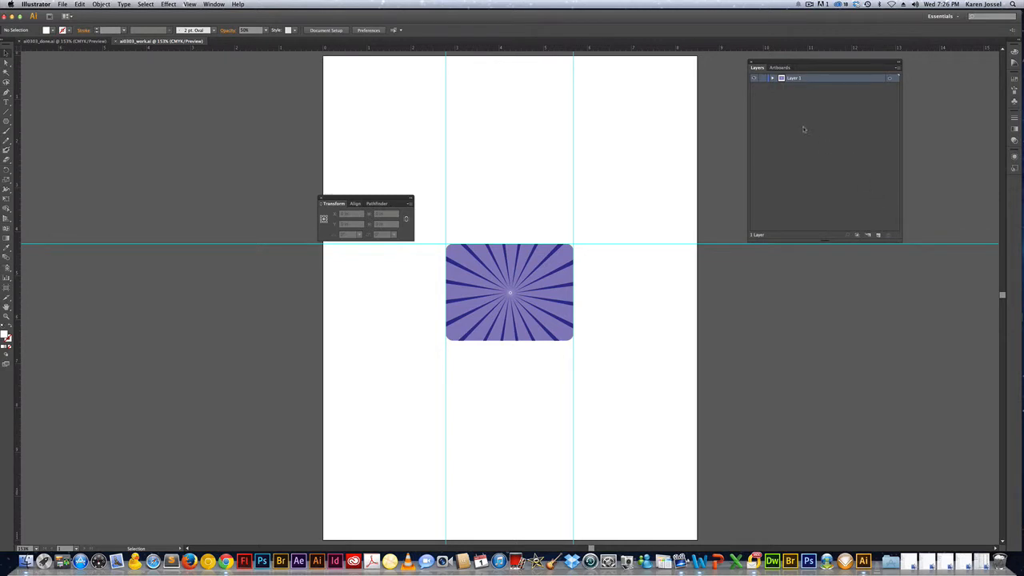
- Set the Layers panel's row size to Large
click(897, 68)
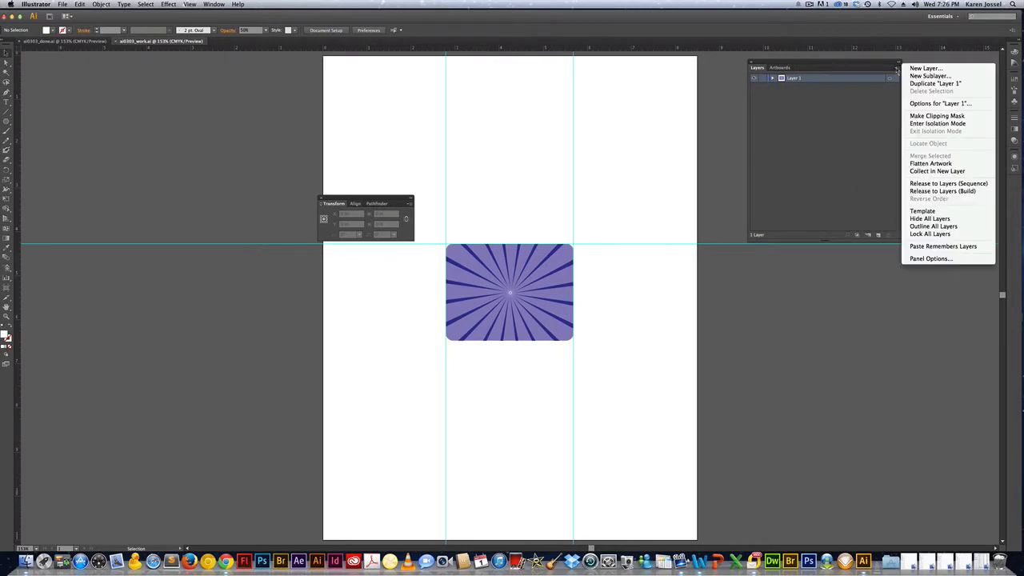
click(929, 258)
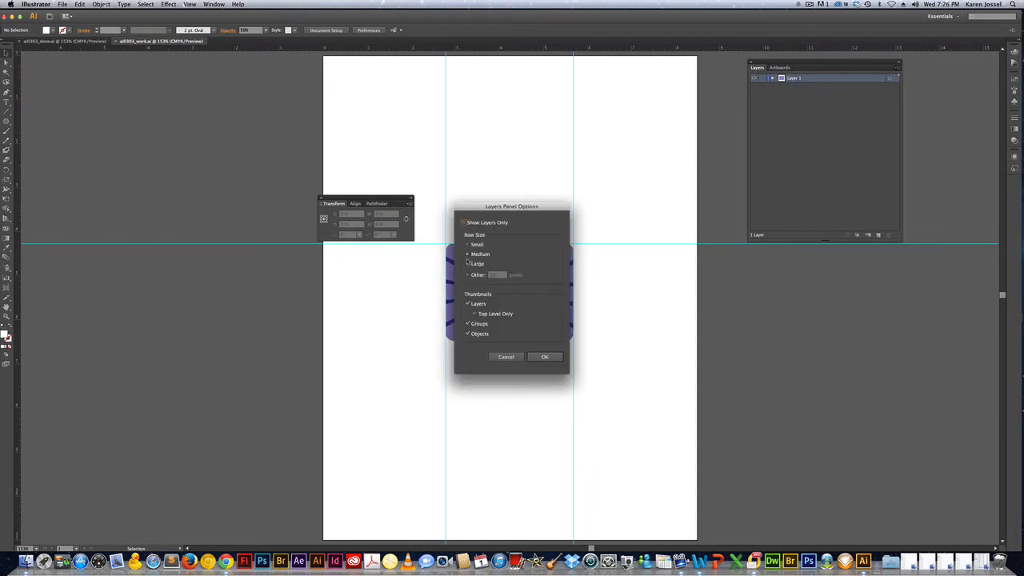
click(468, 264)
click(544, 357)
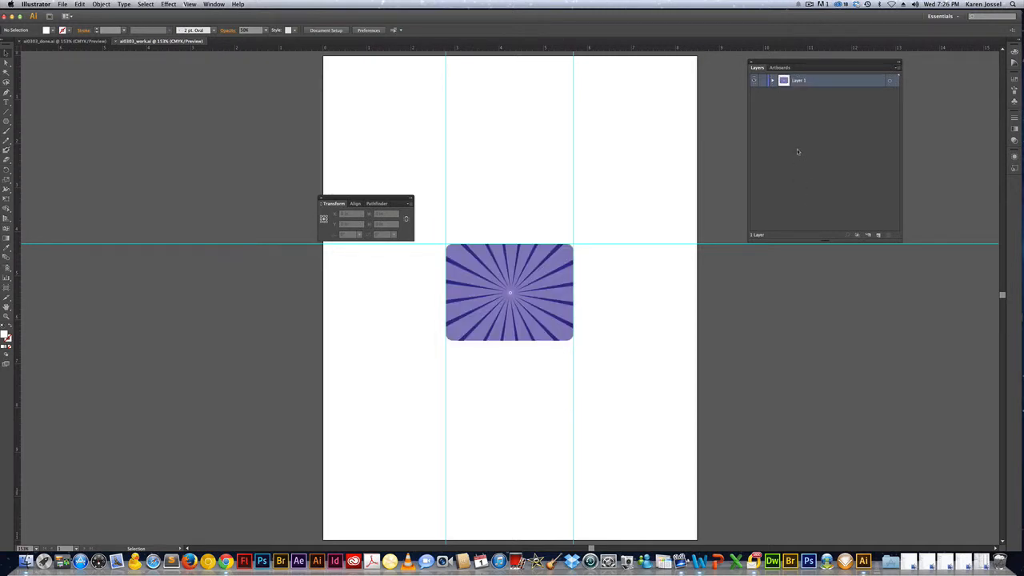
- Set the Layers panel's row size to a custom 25 pixels
click(898, 68)
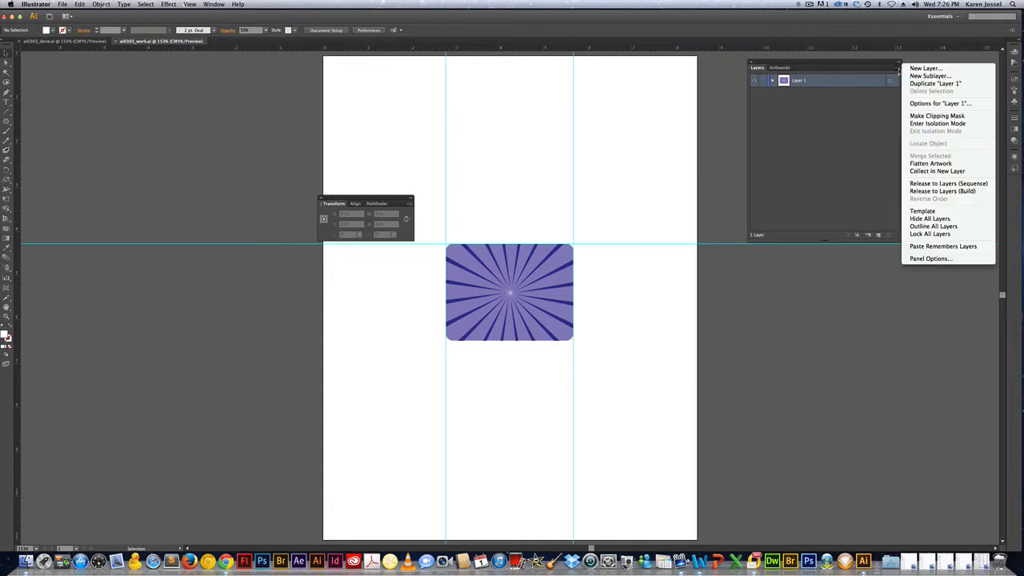
click(928, 259)
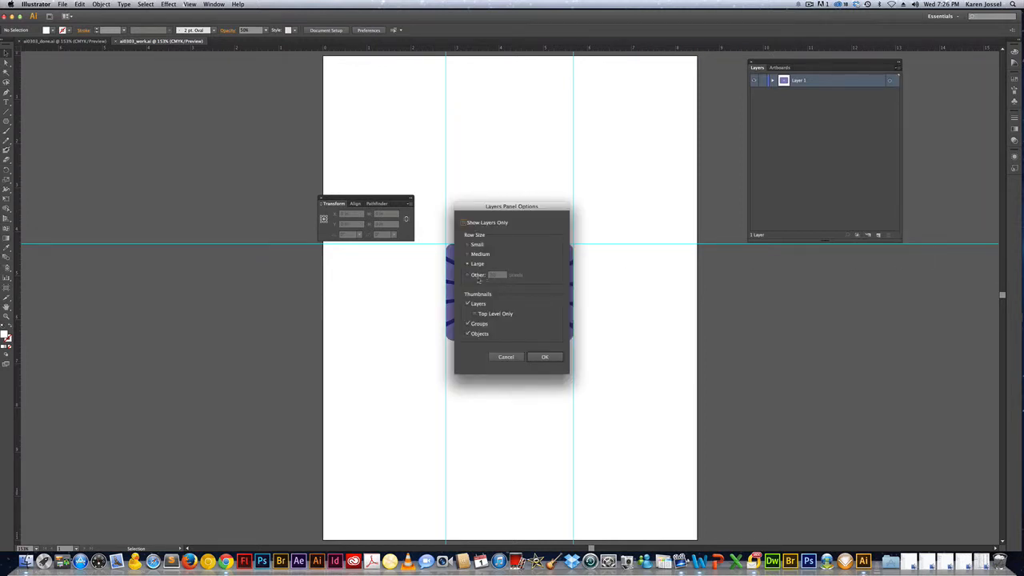
click(468, 276)
double_click(486, 275)
text(25)
key(Return)
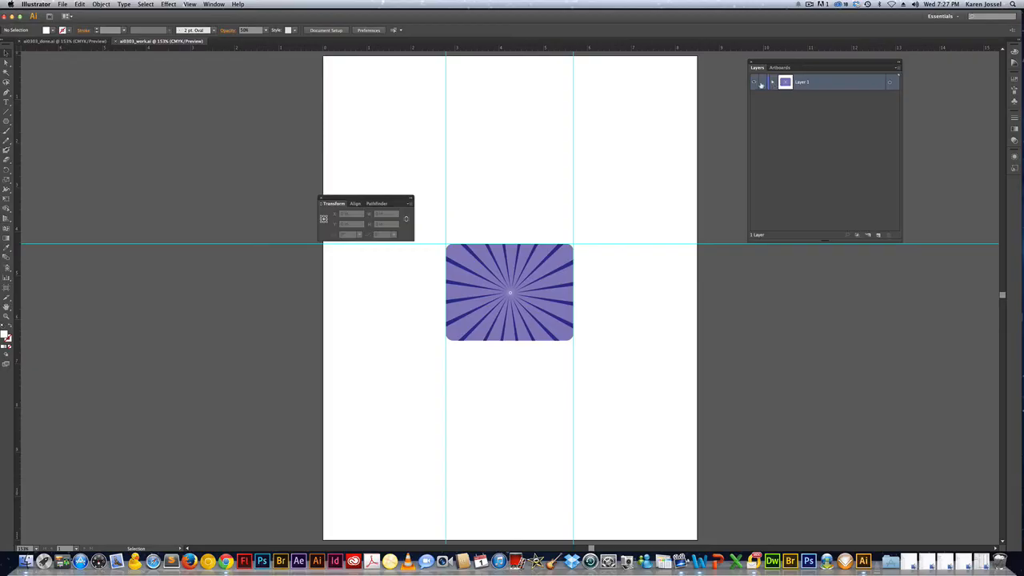
- Lock Layer 1 and add a new layer named "fish" above it
click(761, 85)
click(898, 69)
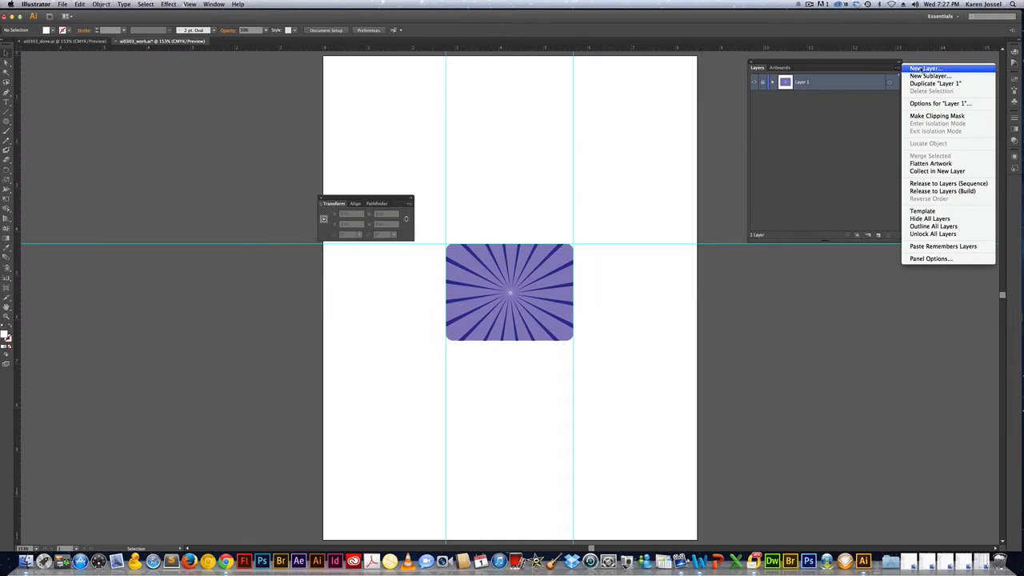
click(923, 68)
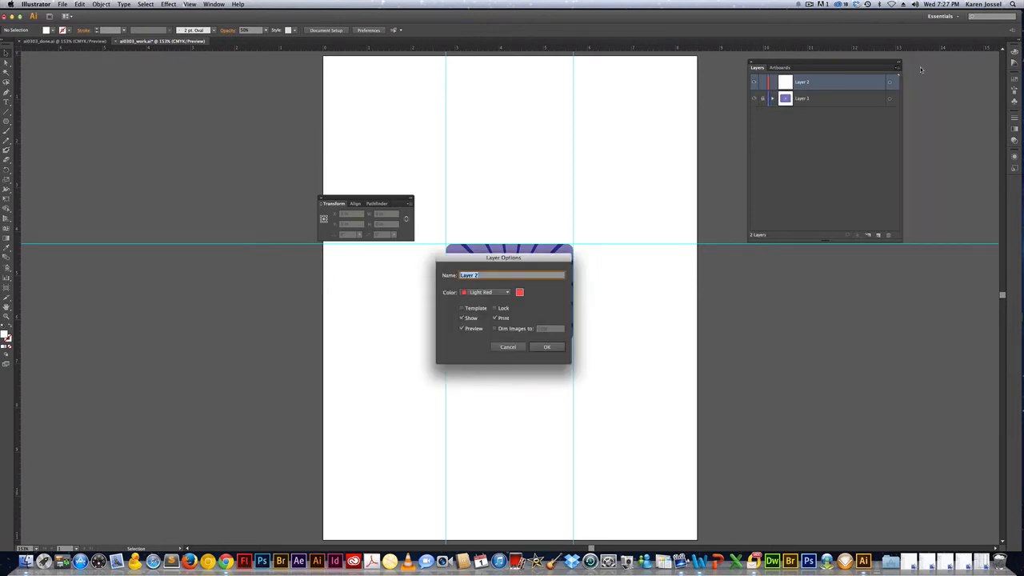
text(fish)
key(Return)
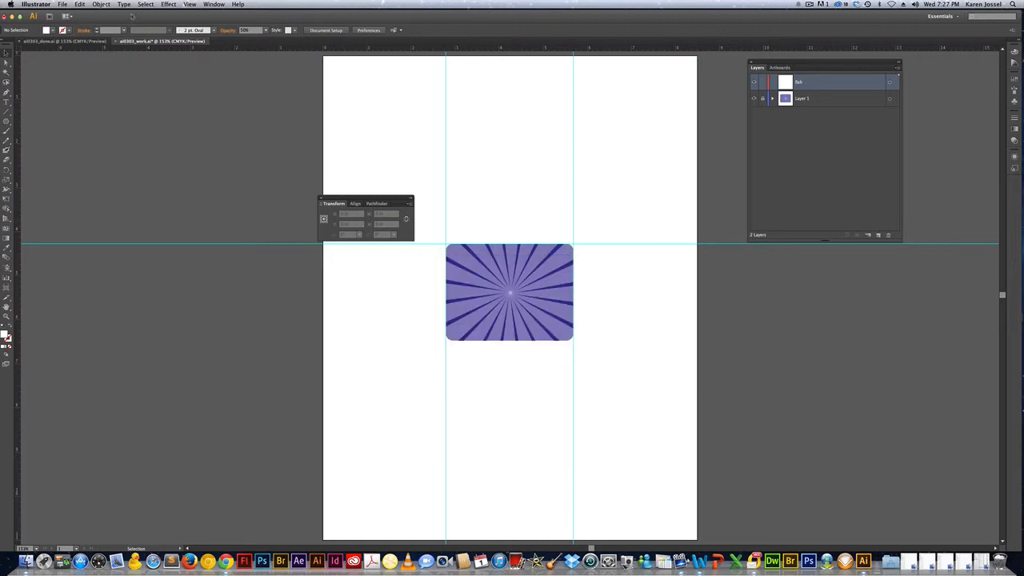
- Open the file ai0304.ai from the ai01lessons folder
click(62, 4)
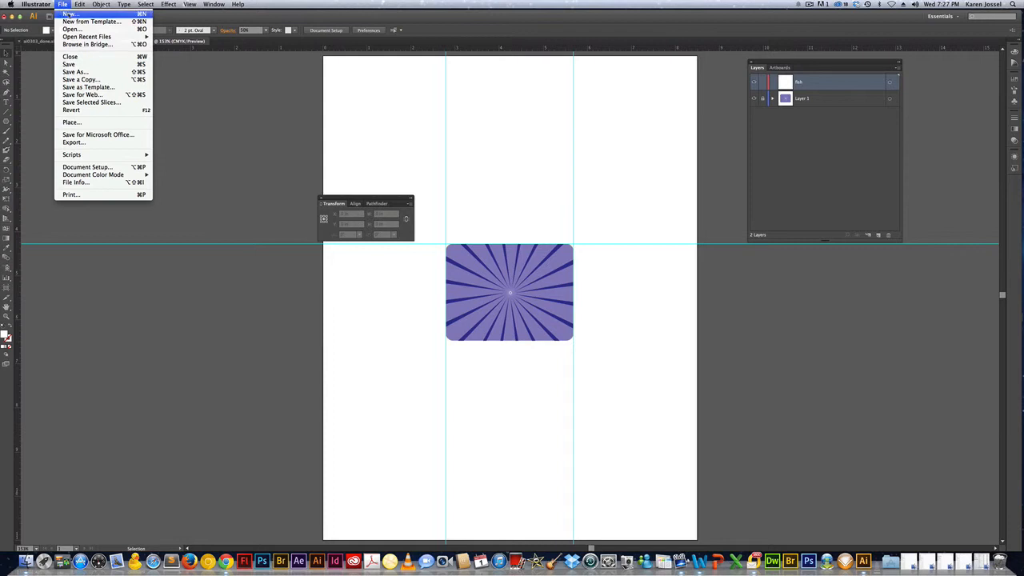
click(72, 29)
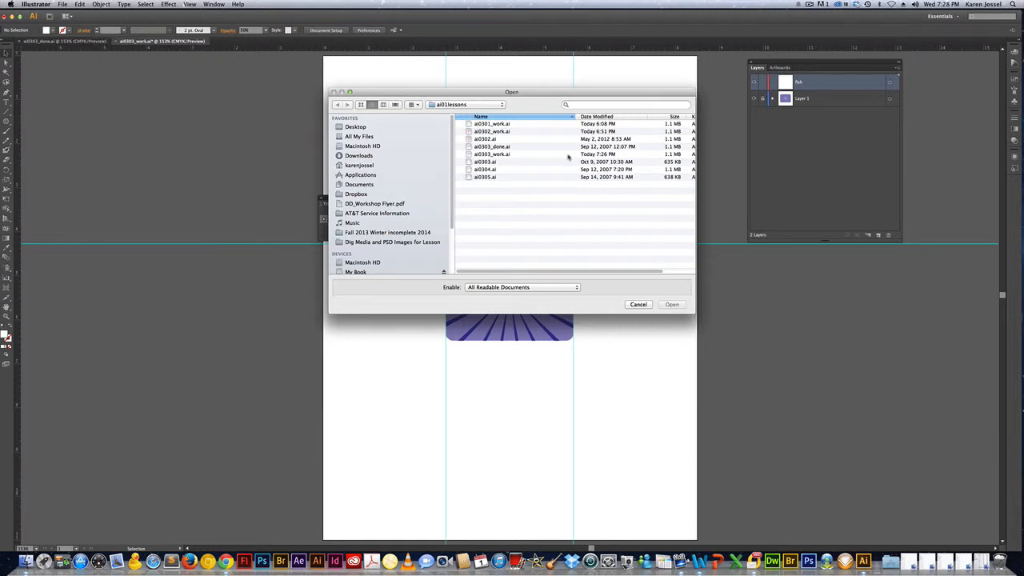
click(491, 169)
click(672, 305)
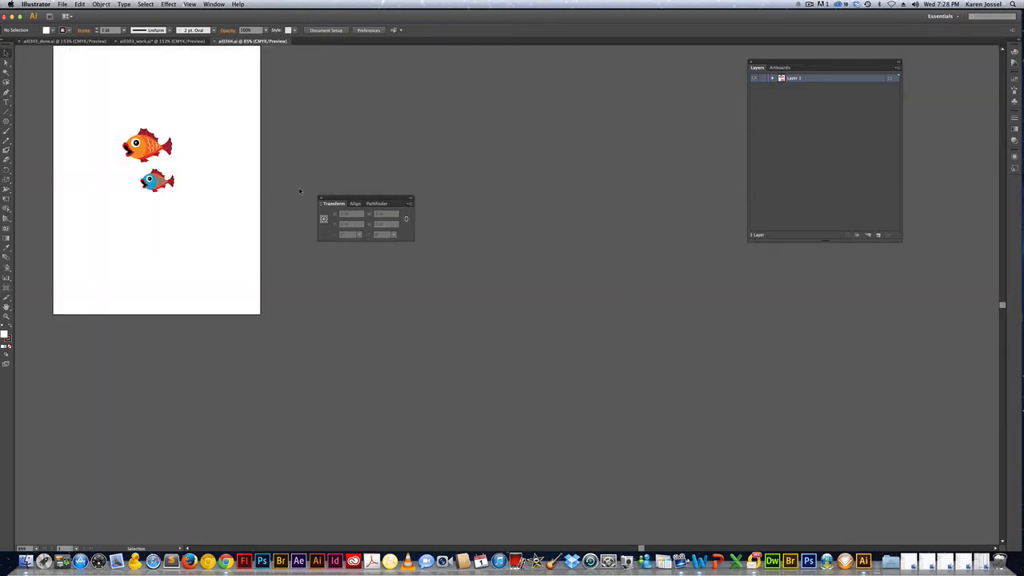
- Cut both fish out of ai0304.ai and paste them onto the fish layer of ai0303_work.ai
drag(89, 117, 213, 227)
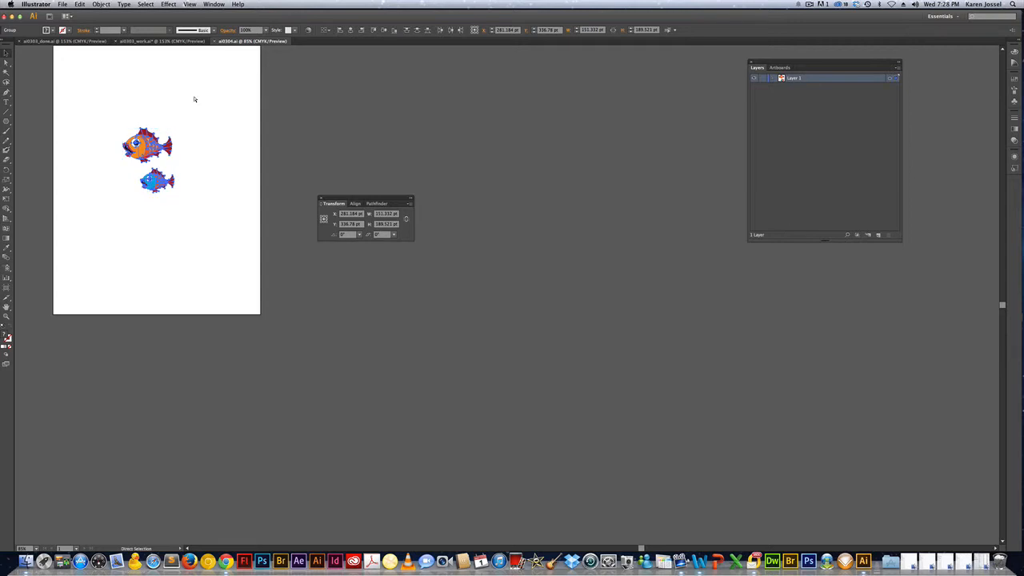
key(super+x)
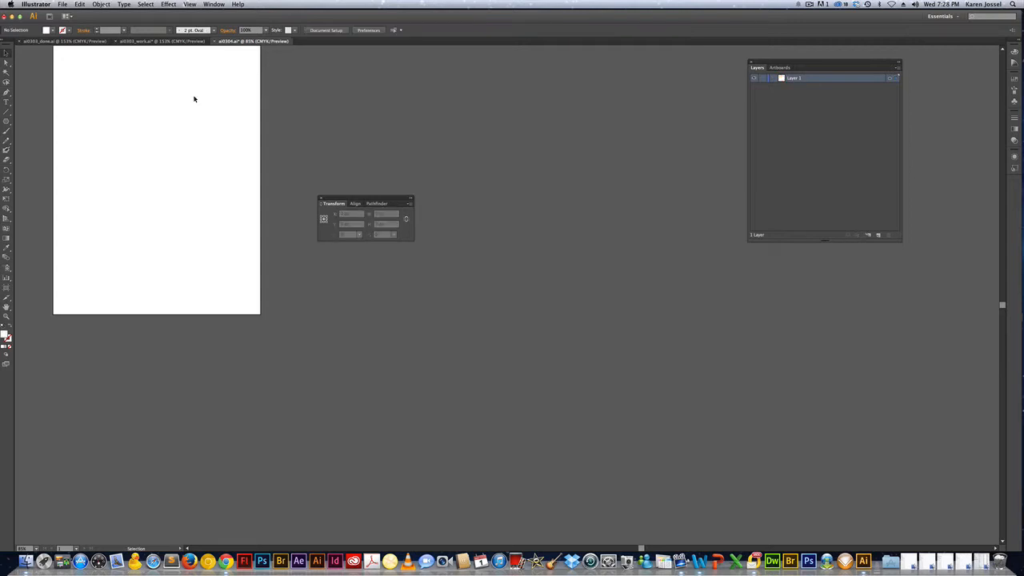
click(58, 41)
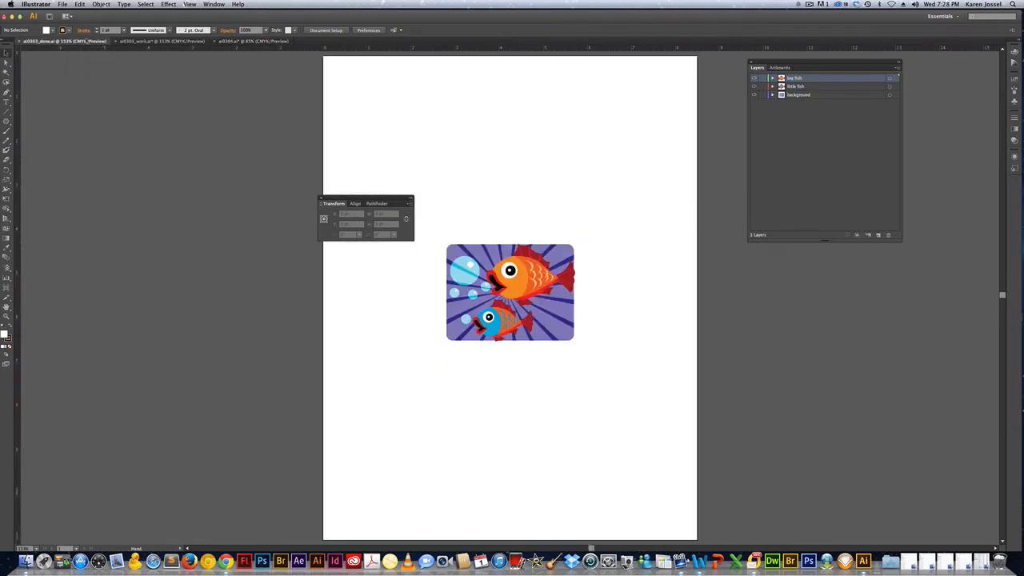
click(246, 41)
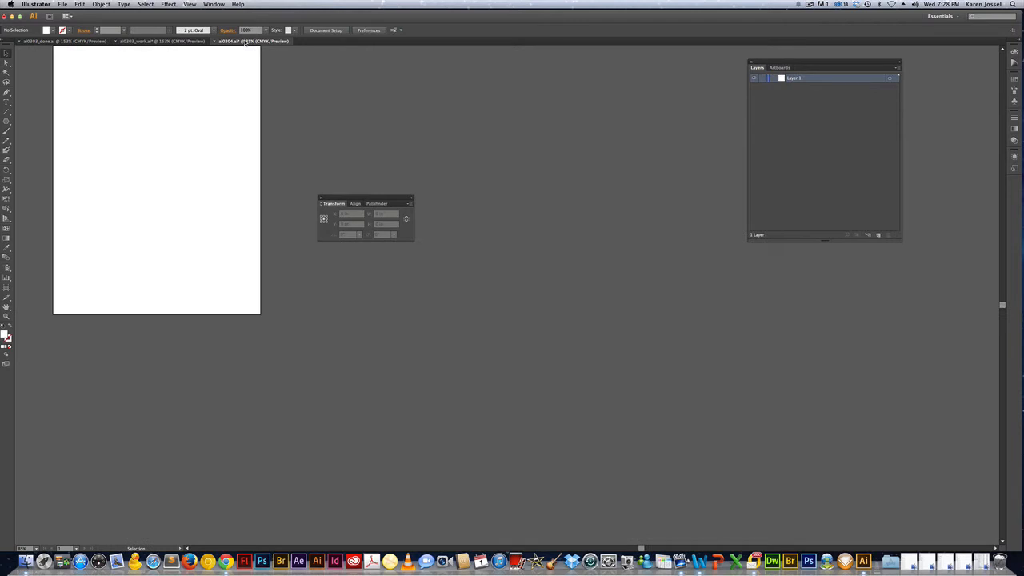
click(176, 42)
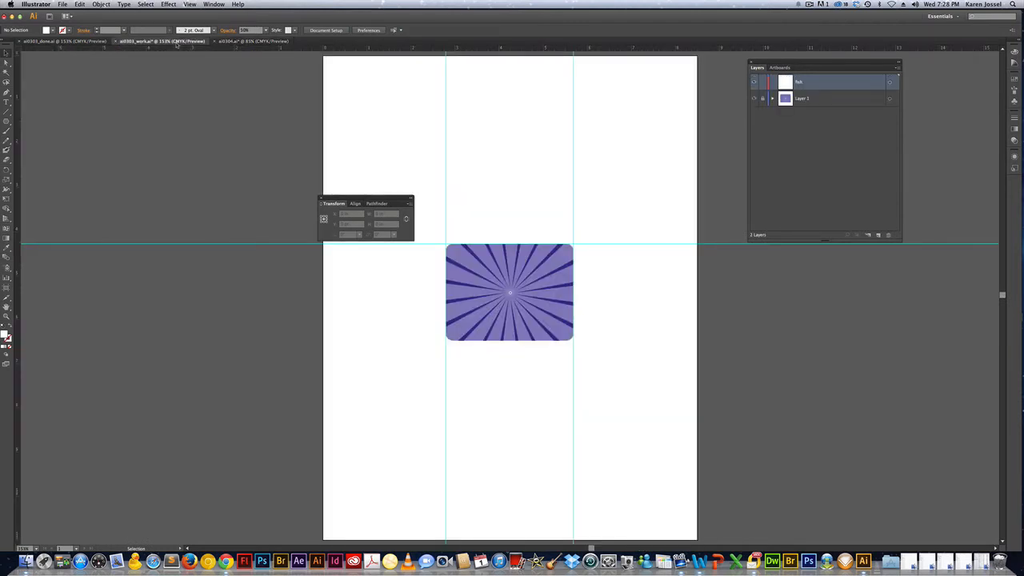
key(super+v)
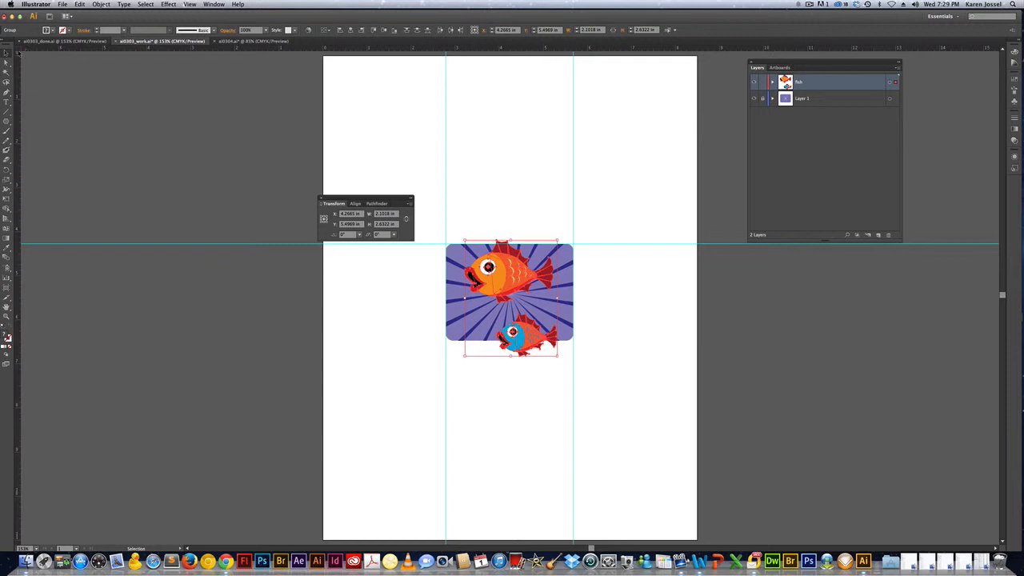
- Move the blue fish up so it overlaps the underside of the orange fish, and bring it to the front
click(507, 194)
click(521, 335)
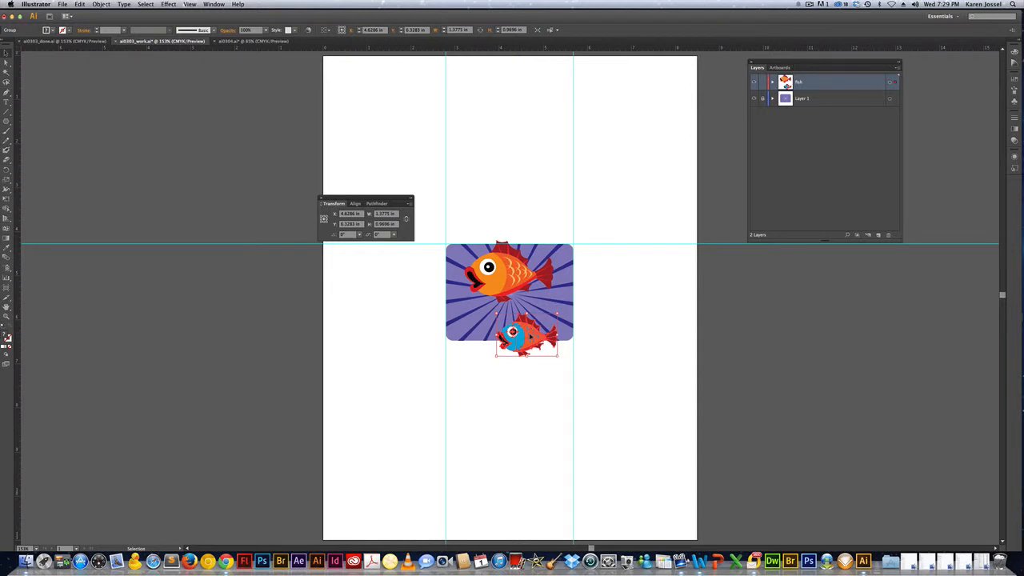
drag(533, 338, 528, 305)
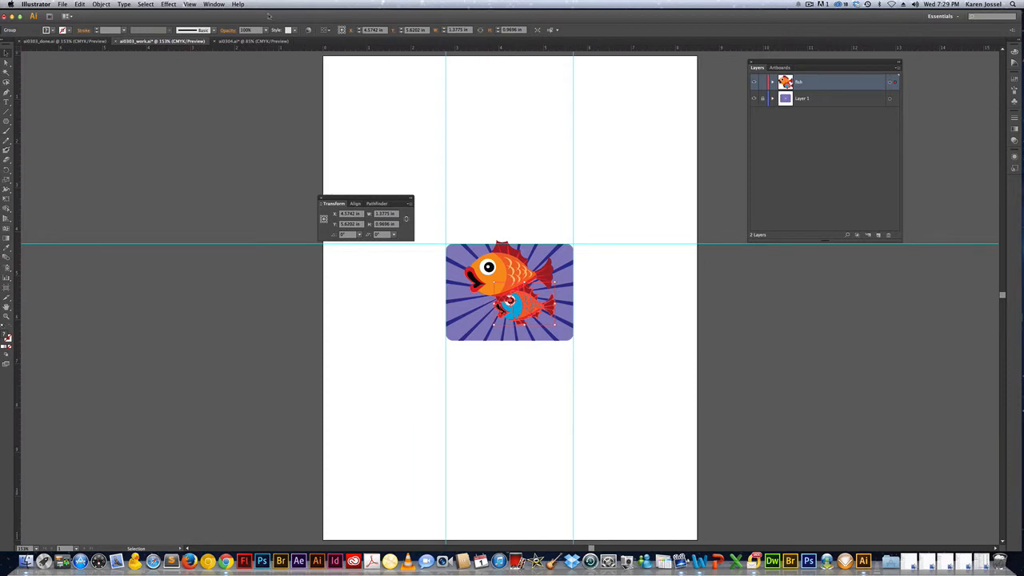
click(214, 5)
click(264, 110)
click(101, 4)
mouse_move(118, 24)
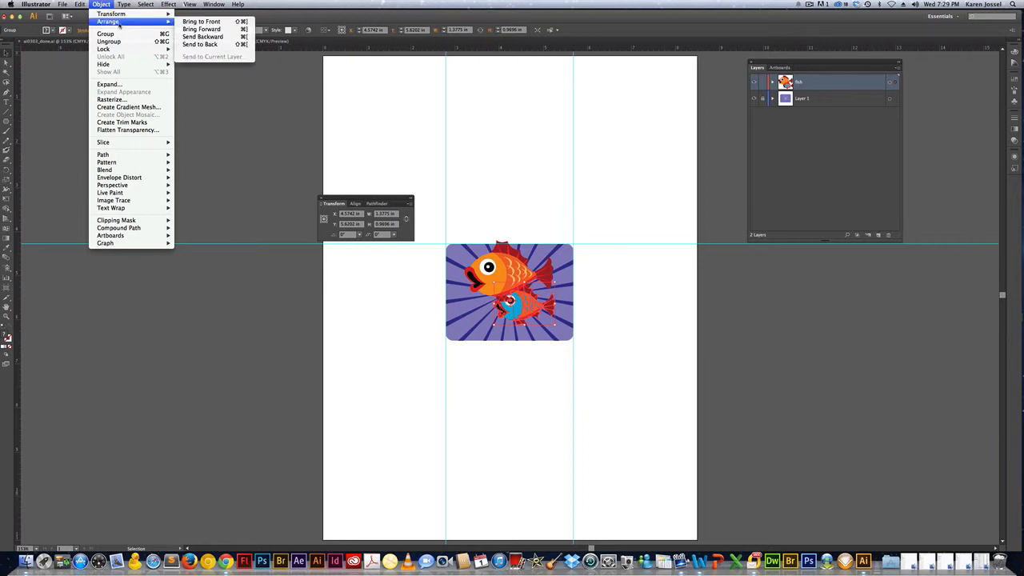
click(201, 22)
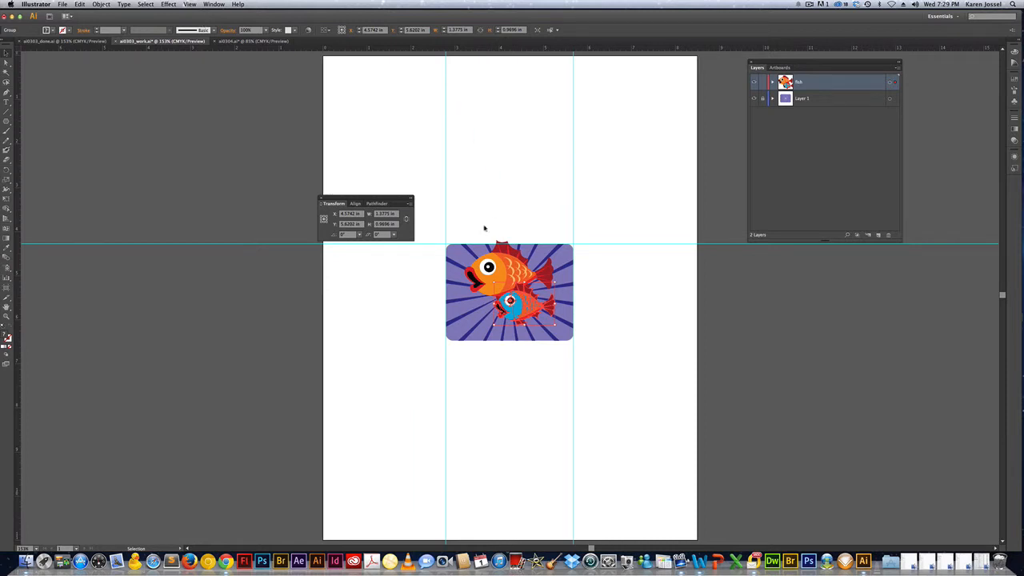
- Move both fish together to about X 4.33 in, Y 5.28 in within the sunburst background and save the file
drag(483, 225, 515, 274)
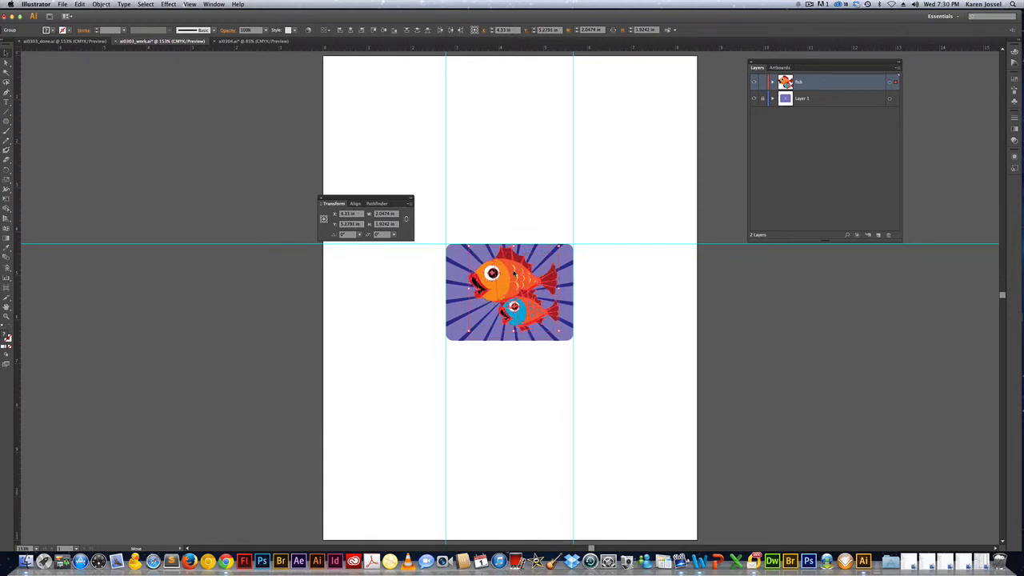
click(517, 214)
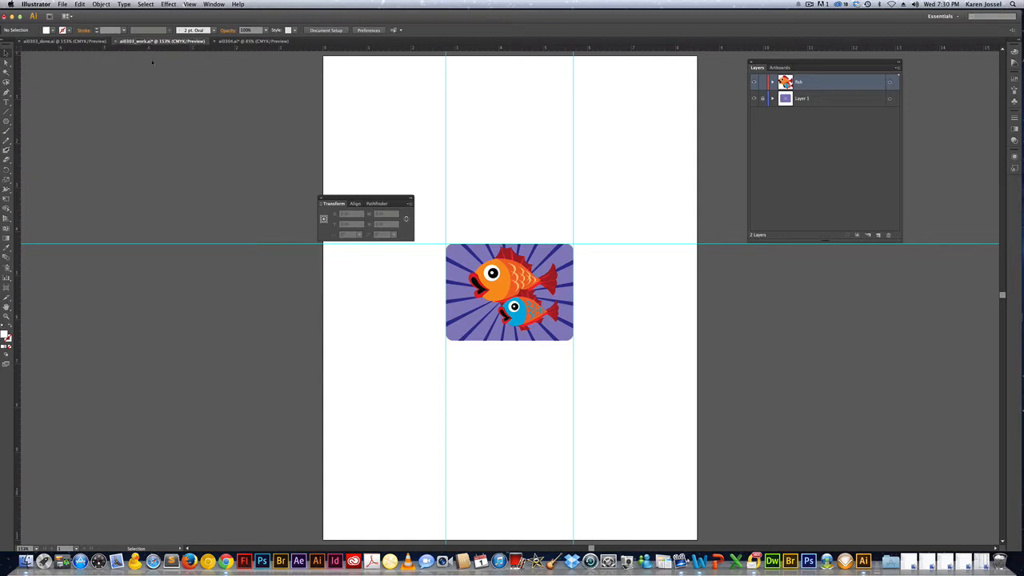
key(a)
key(v)
key(super+s)
- Draw a circle about 0.39 in across on the blank artboard area beside the artwork and fill it with CMYK Cyan
drag(6, 121, 44, 142)
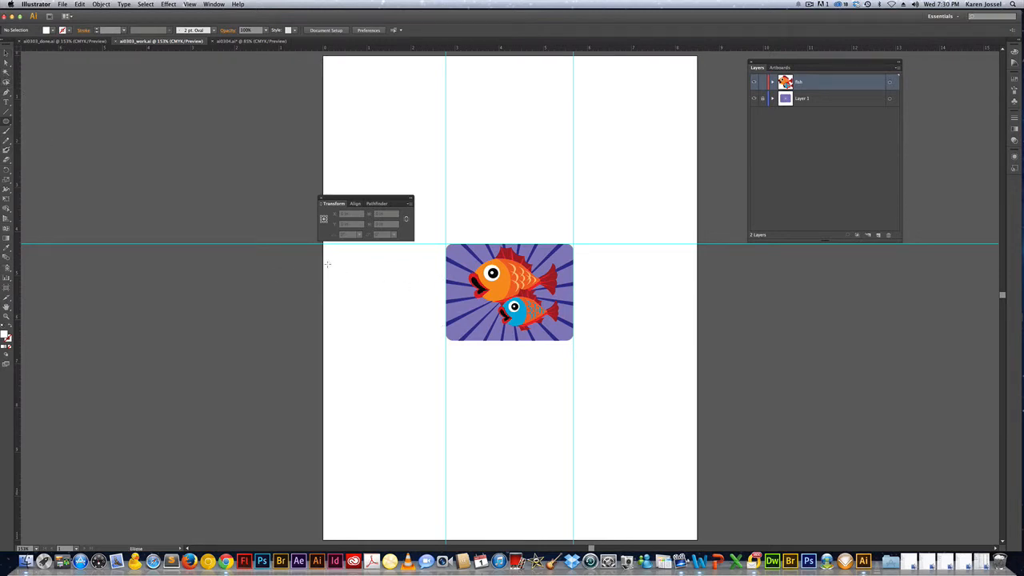
drag(327, 265, 344, 281)
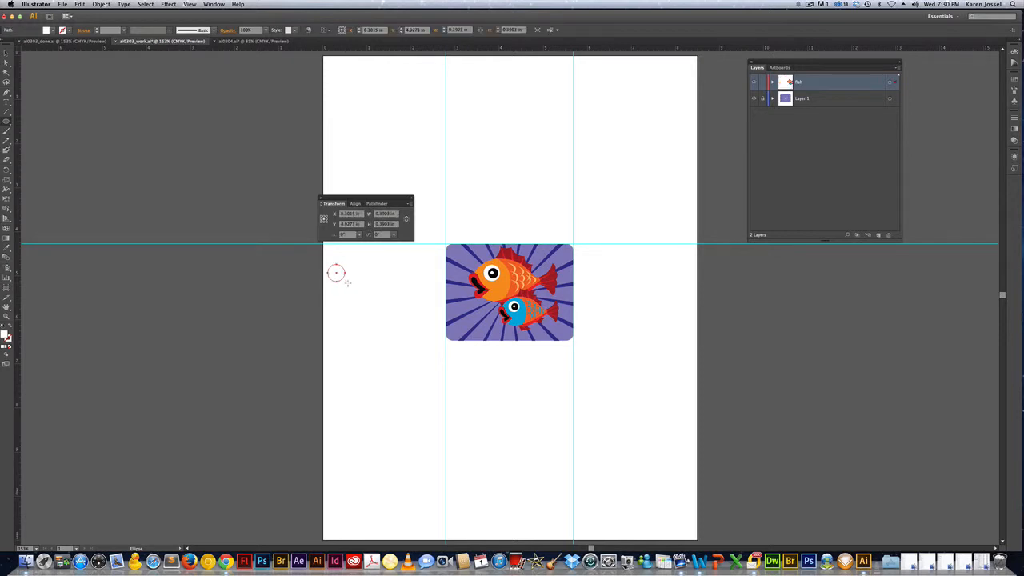
key(v)
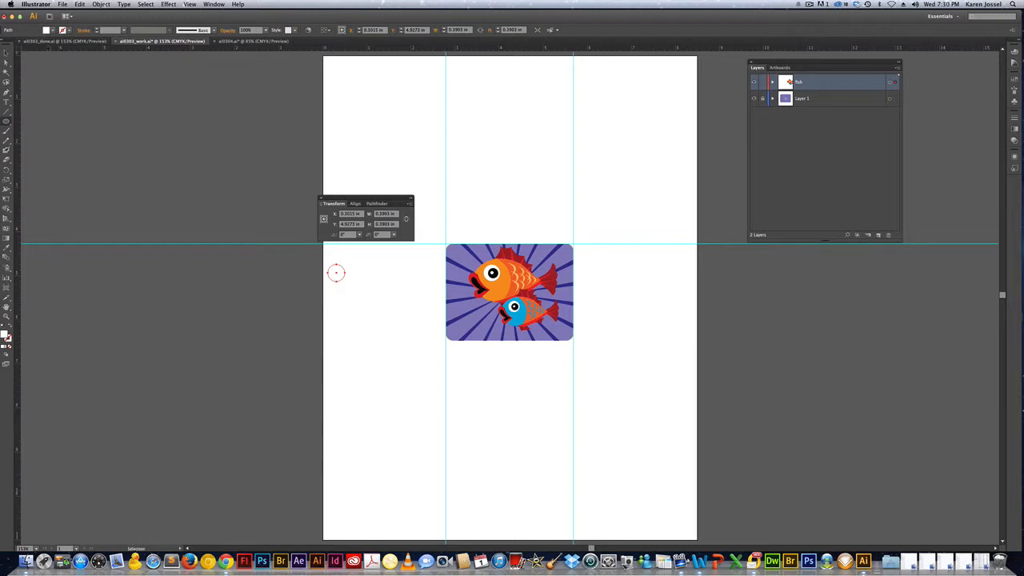
click(52, 31)
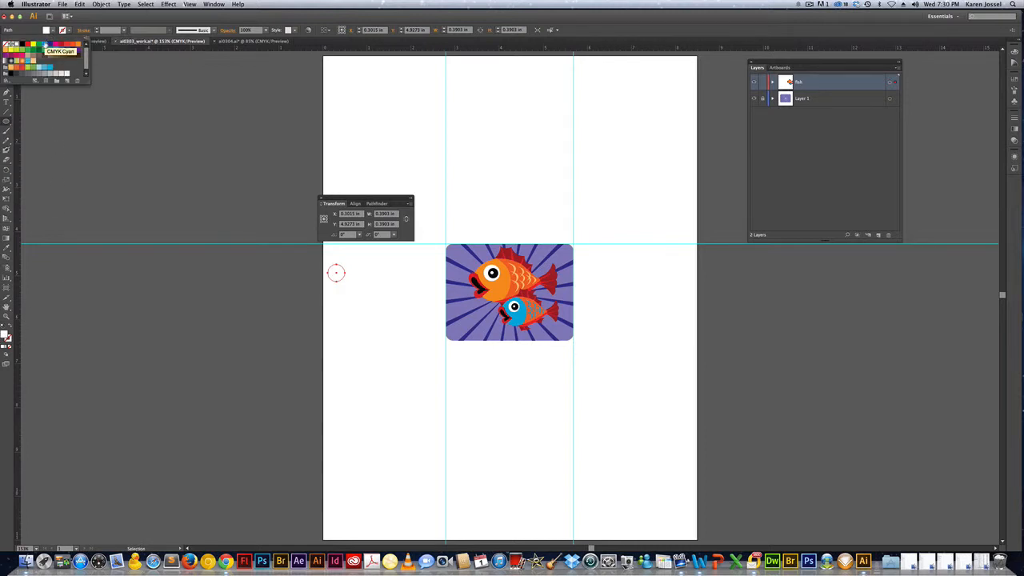
click(44, 46)
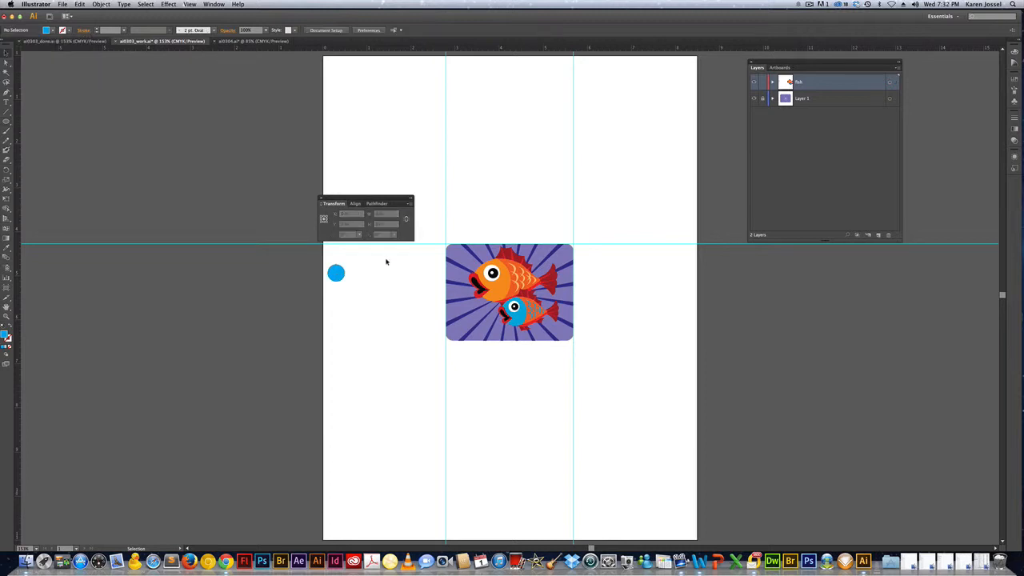
click(336, 273)
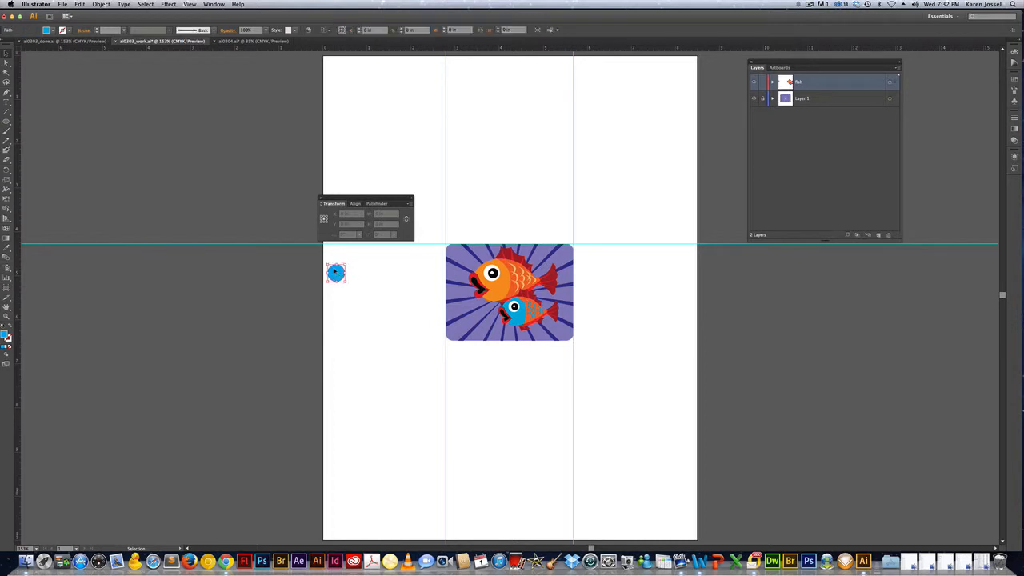
click(356, 274)
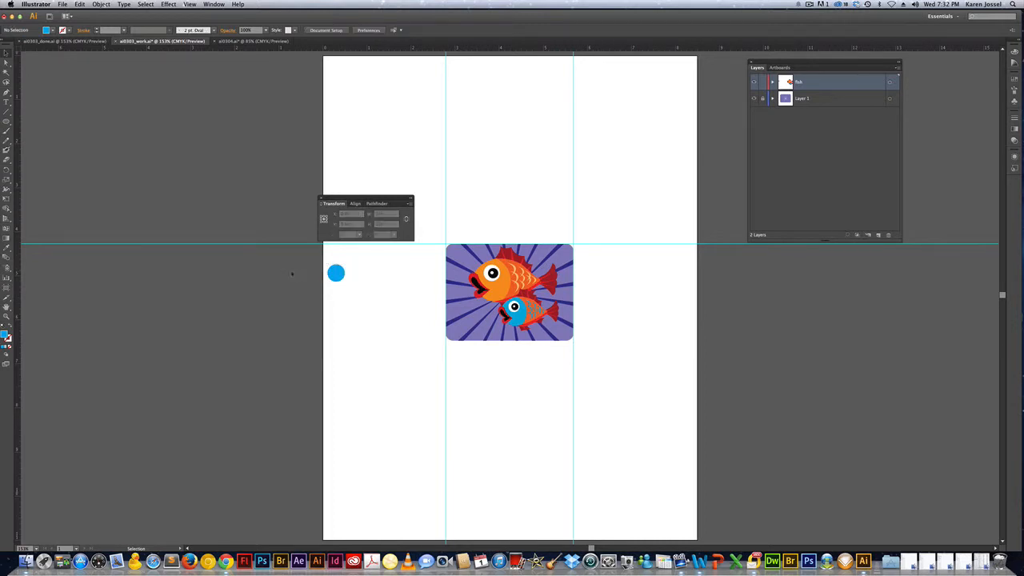
- Create a 0.1 in circle with a white fill and no stroke, and place it as a highlight on the cyan circle
click(6, 121)
click(354, 264)
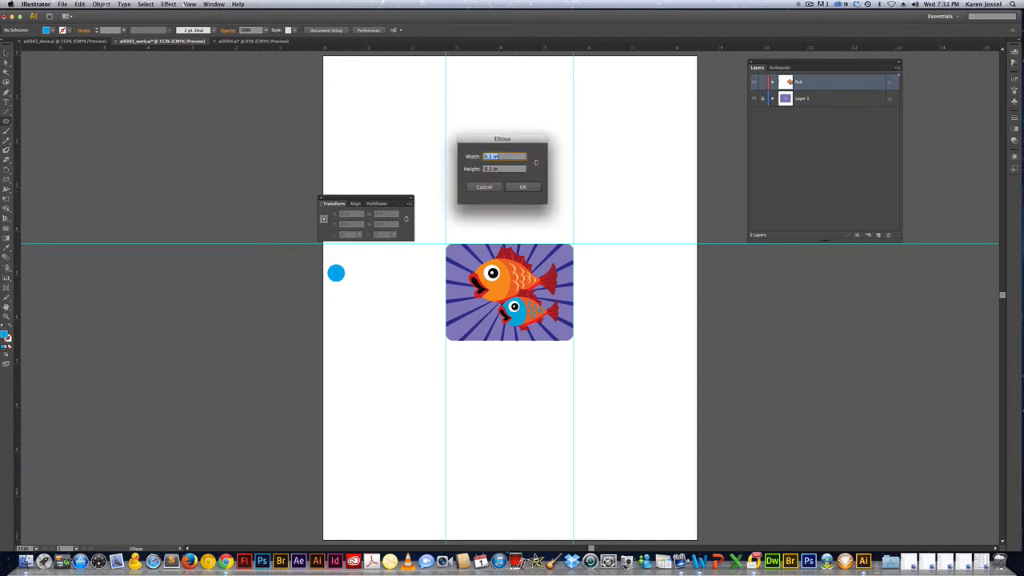
click(523, 187)
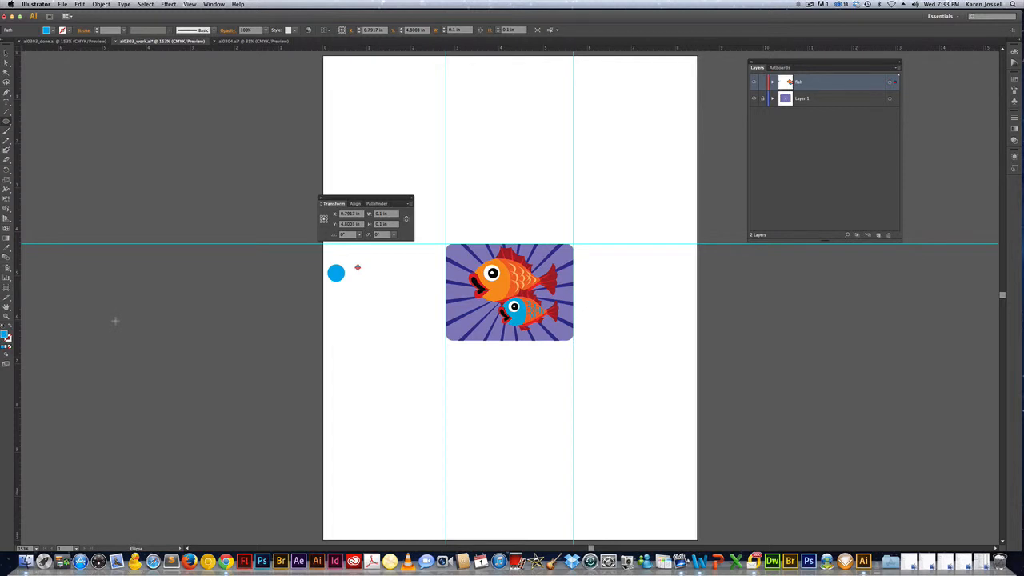
key(d)
click(7, 339)
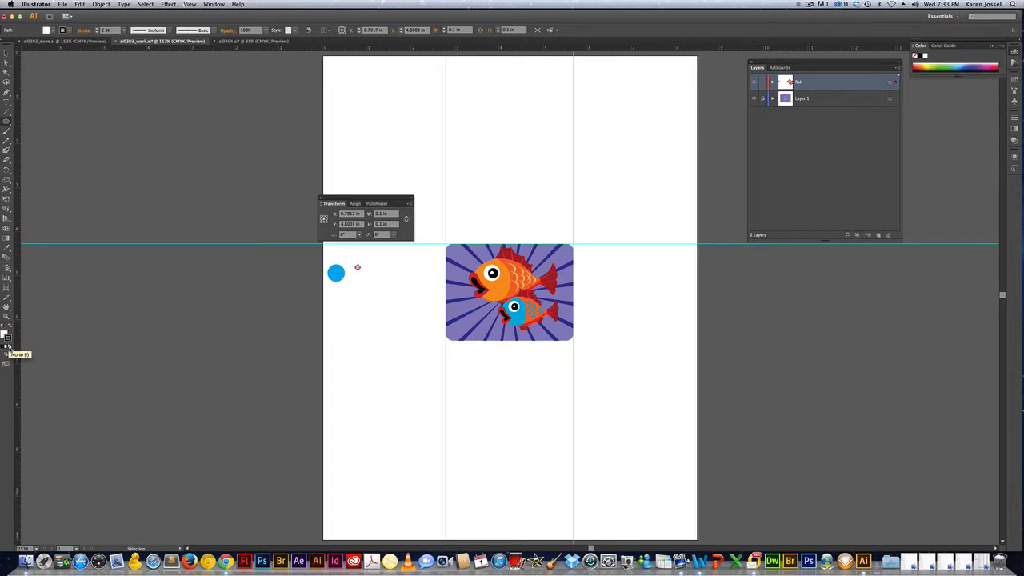
click(9, 347)
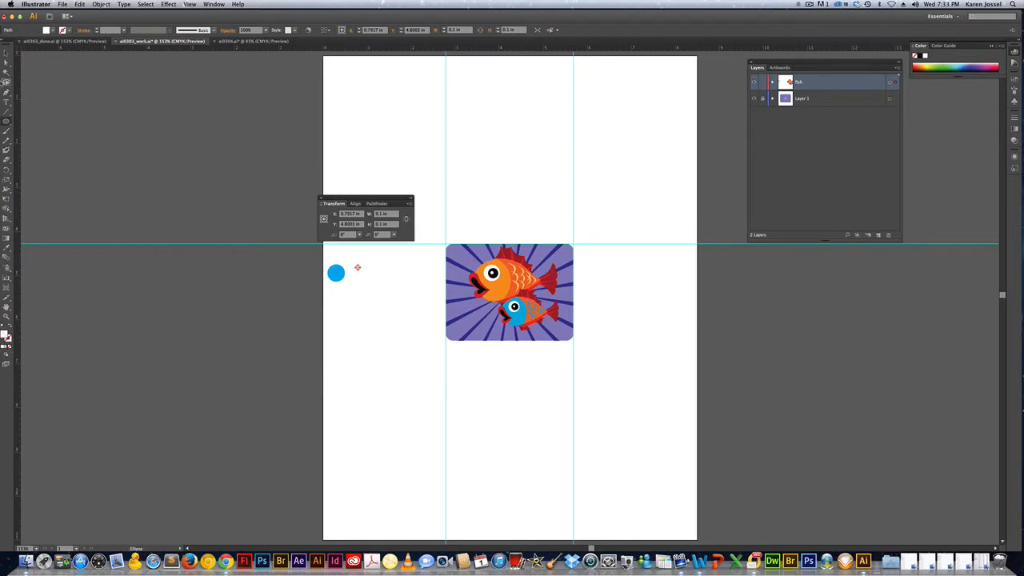
key(v)
click(346, 283)
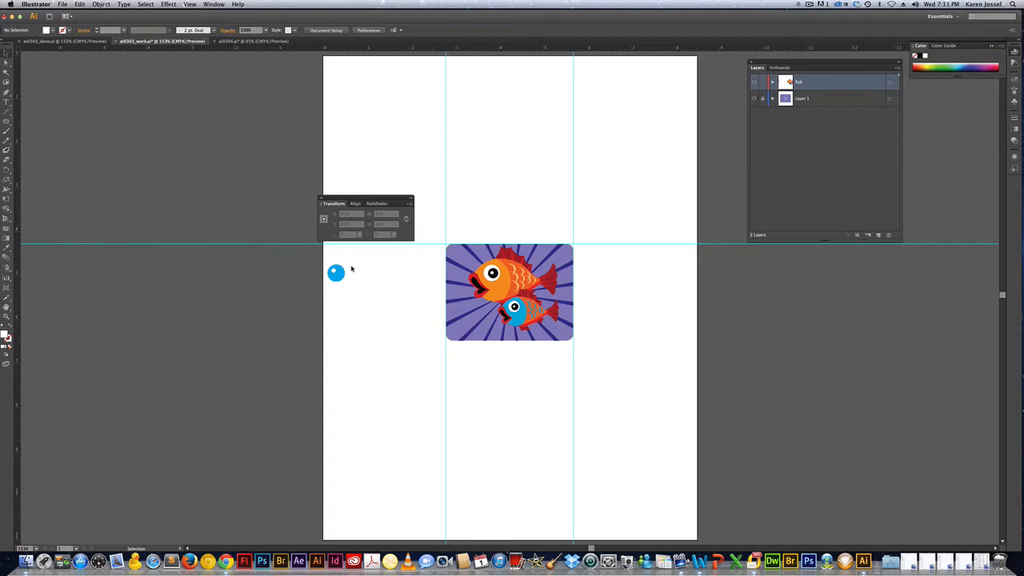
- Group the cyan circle with its white highlight and duplicate the bubble into a row of four
drag(350, 259, 325, 288)
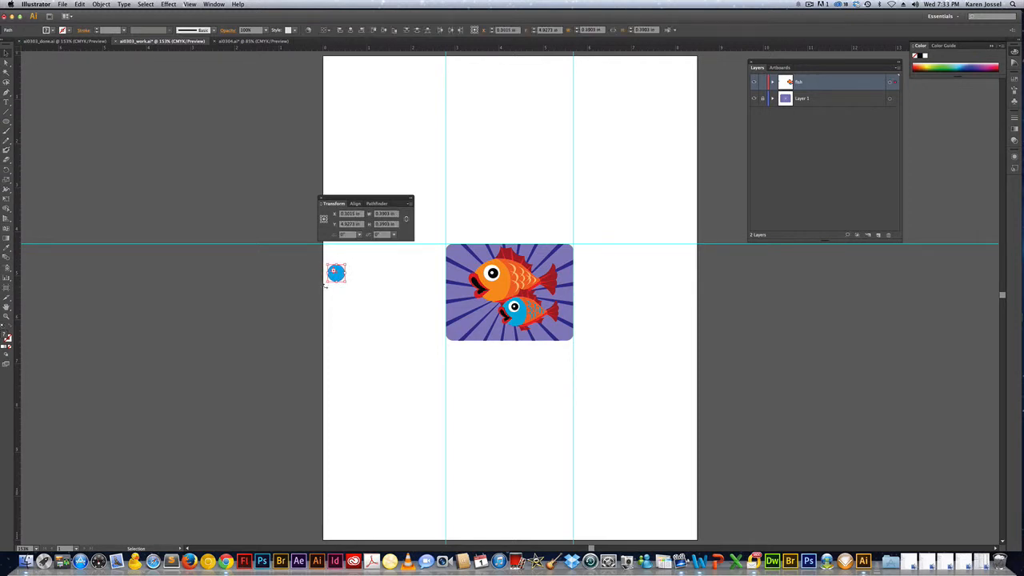
key(super+g)
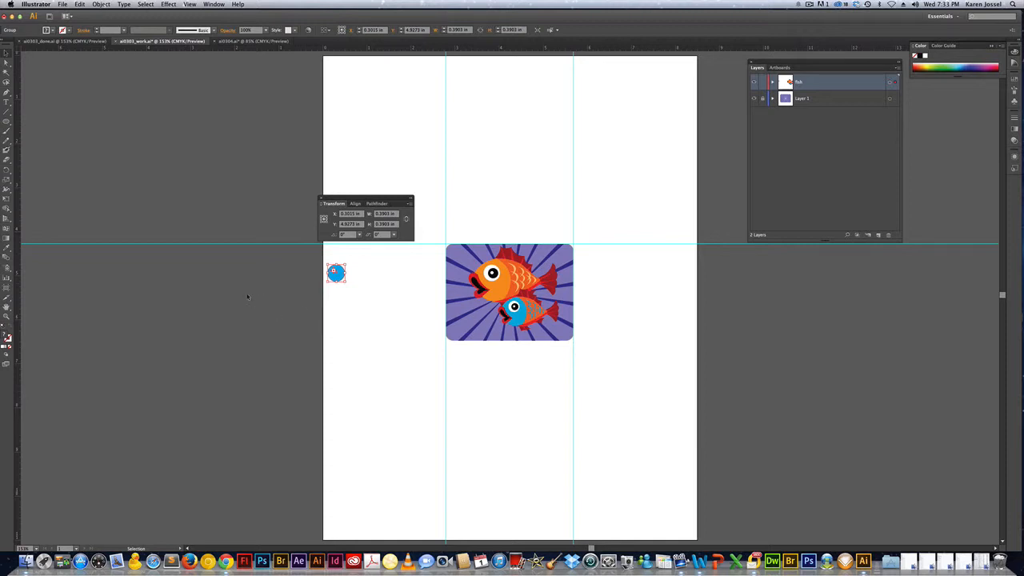
drag(337, 277, 399, 277)
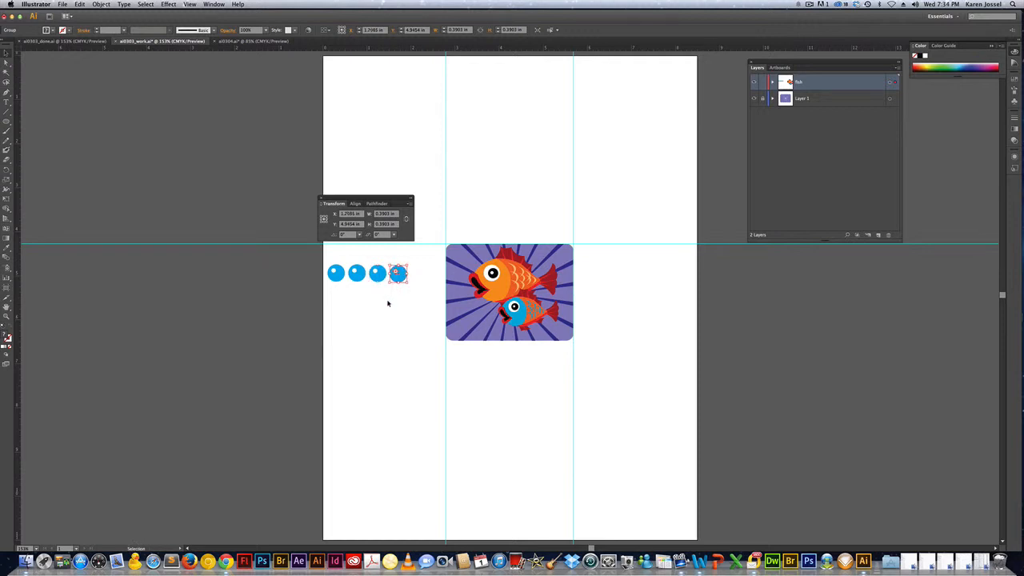
click(388, 303)
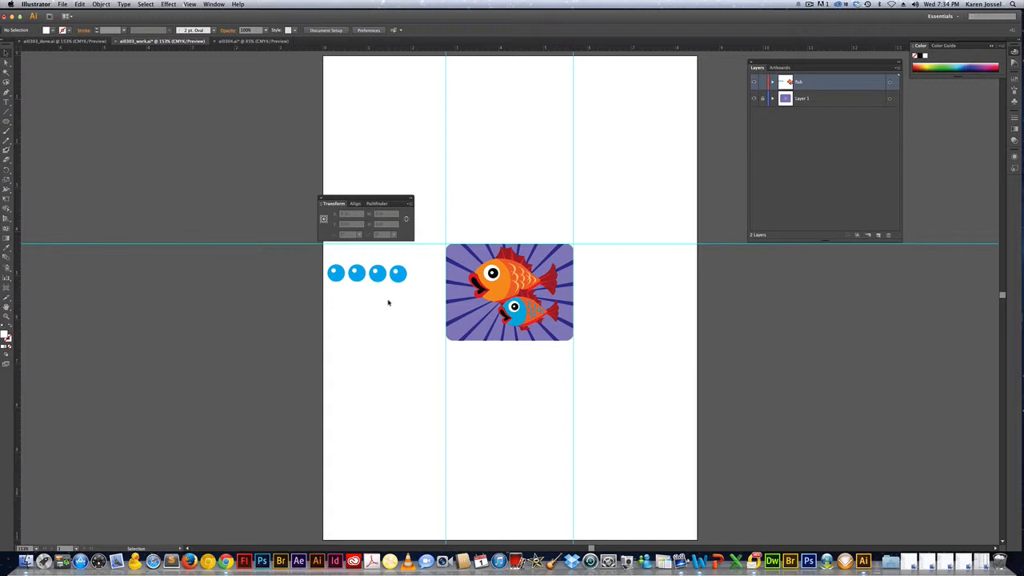
- Scale down the second, third and fourth bubbles proportionally in decreasing sizes, the smallest about 0.17 in across
click(336, 274)
click(358, 274)
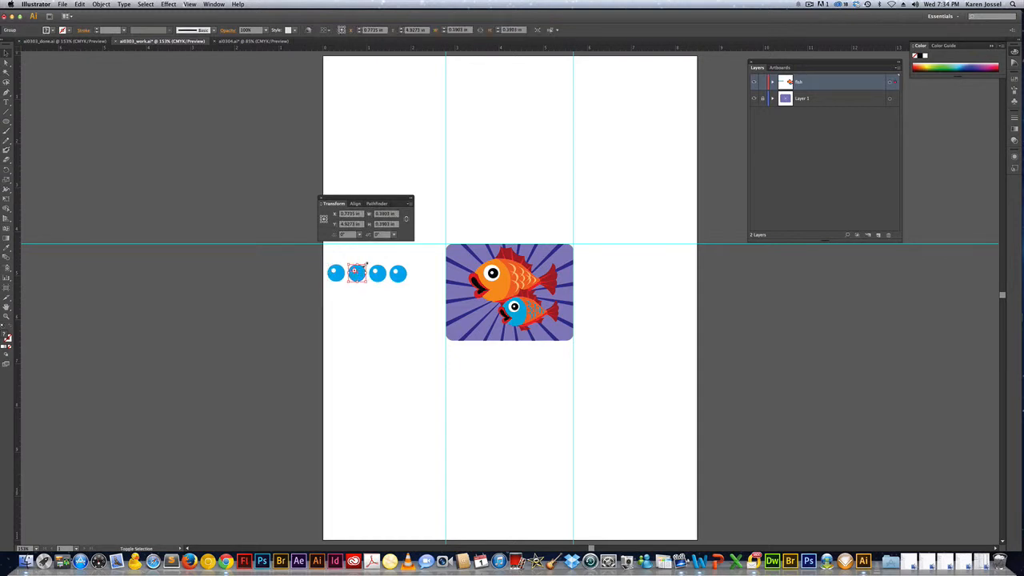
shift+click(364, 264)
click(378, 273)
shift+click(377, 273)
drag(384, 270, 380, 271)
click(392, 278)
drag(408, 265, 398, 286)
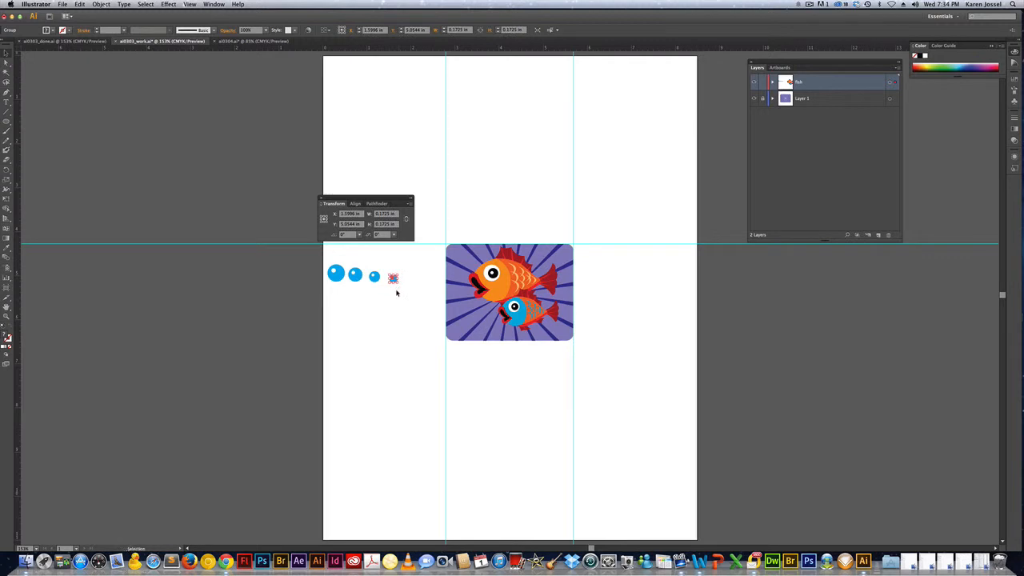
click(388, 295)
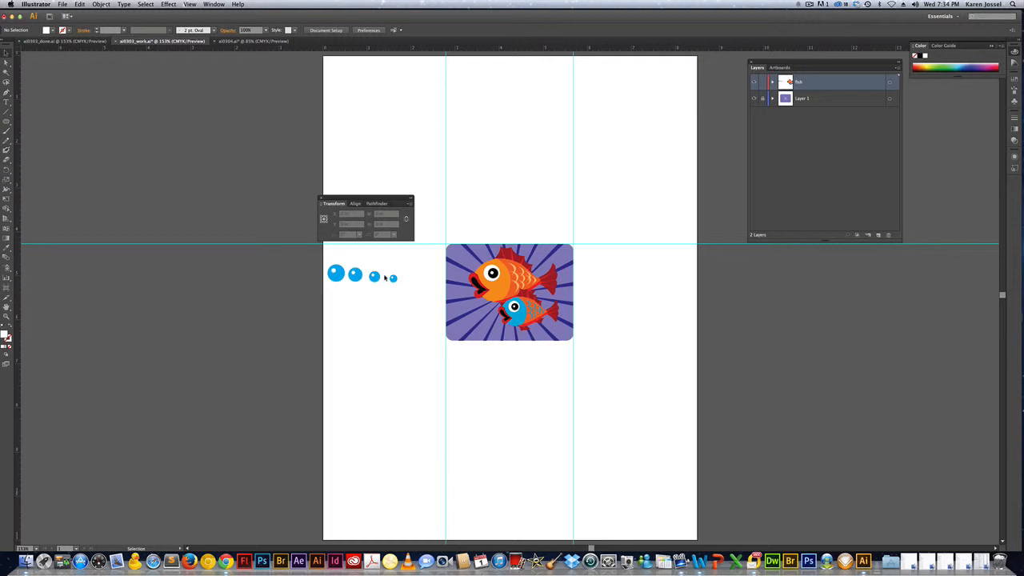
- Arrange the four bubbles rising from the blue fish's mouth to the background's upper-left corner, smallest to largest, and save the file
click(393, 279)
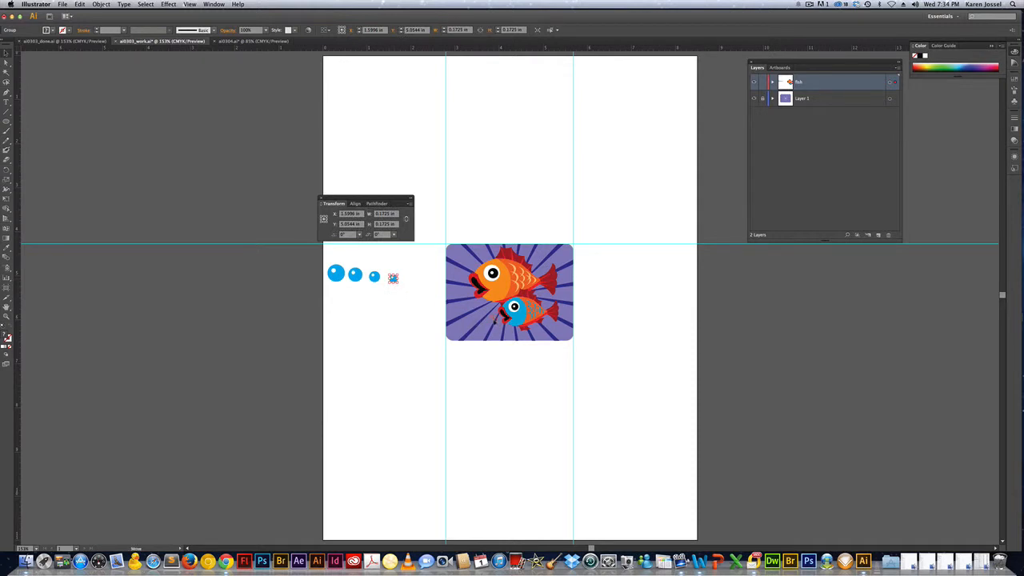
drag(393, 279, 494, 320)
drag(374, 276, 465, 313)
drag(354, 274, 459, 279)
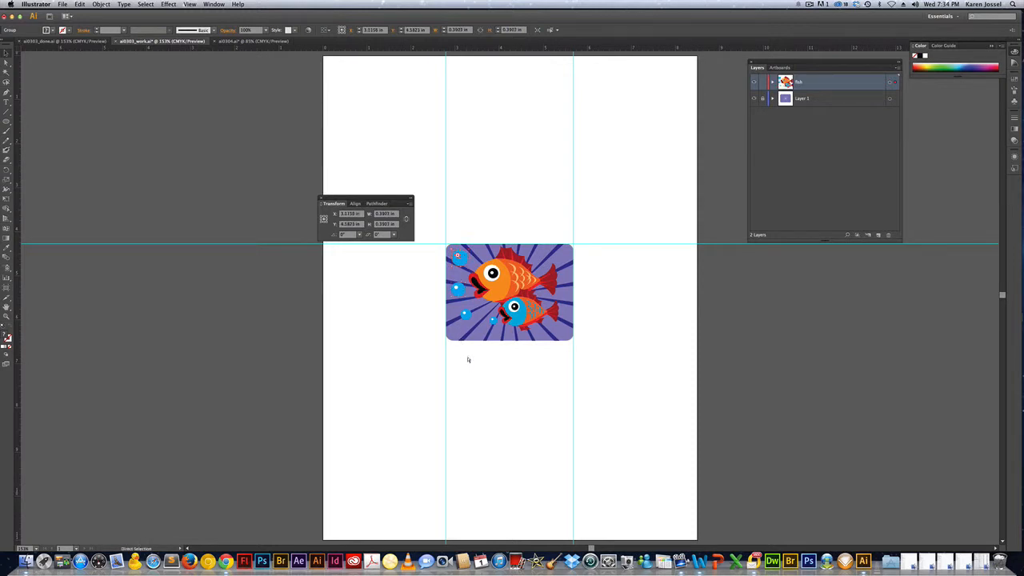
key(super+s)
- Unlock Layer 1, move all four bubbles from the fish layer onto it, and check the placement by briefly hiding the fish layer
shift+click(456, 291)
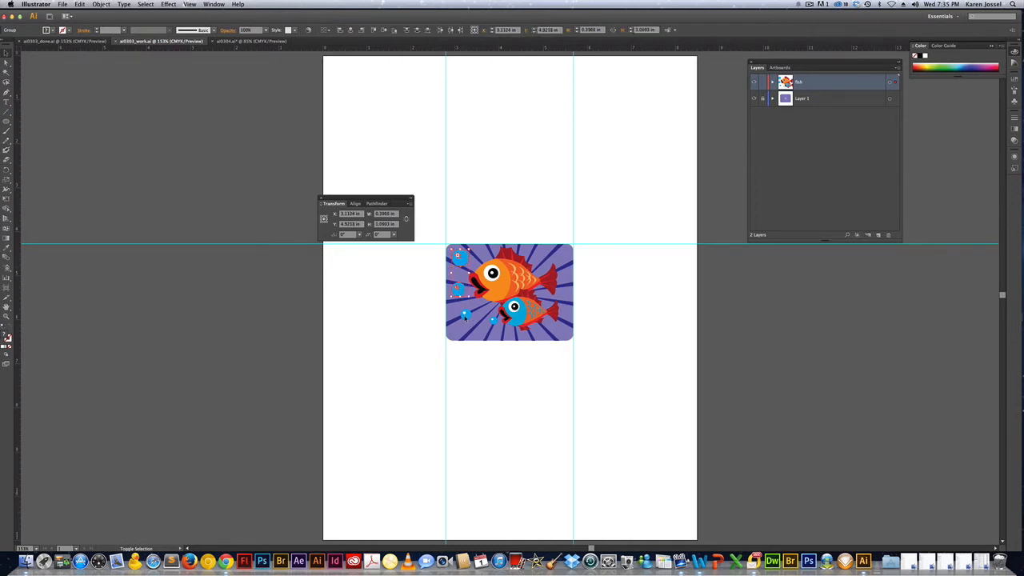
shift+click(465, 321)
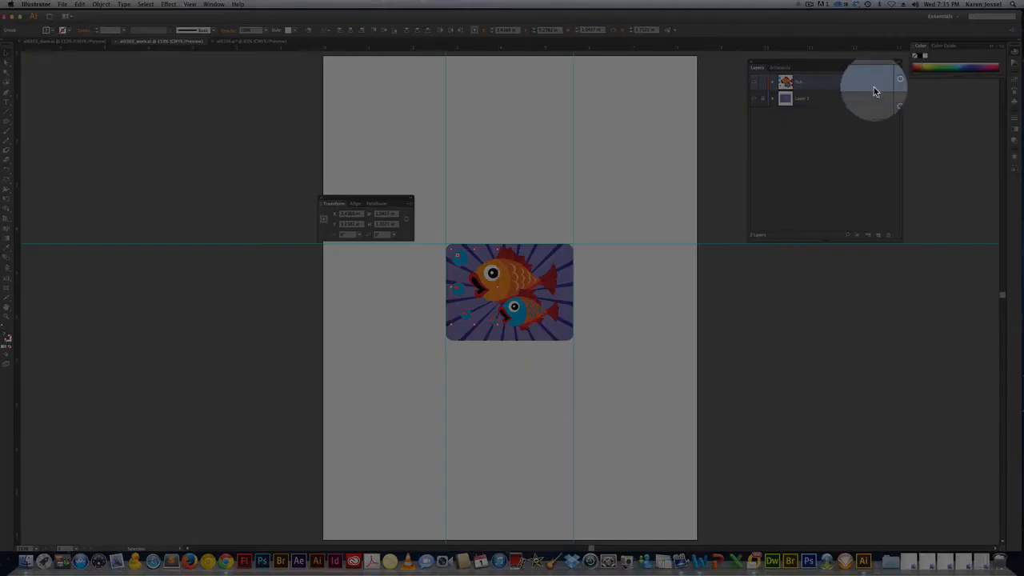
click(763, 101)
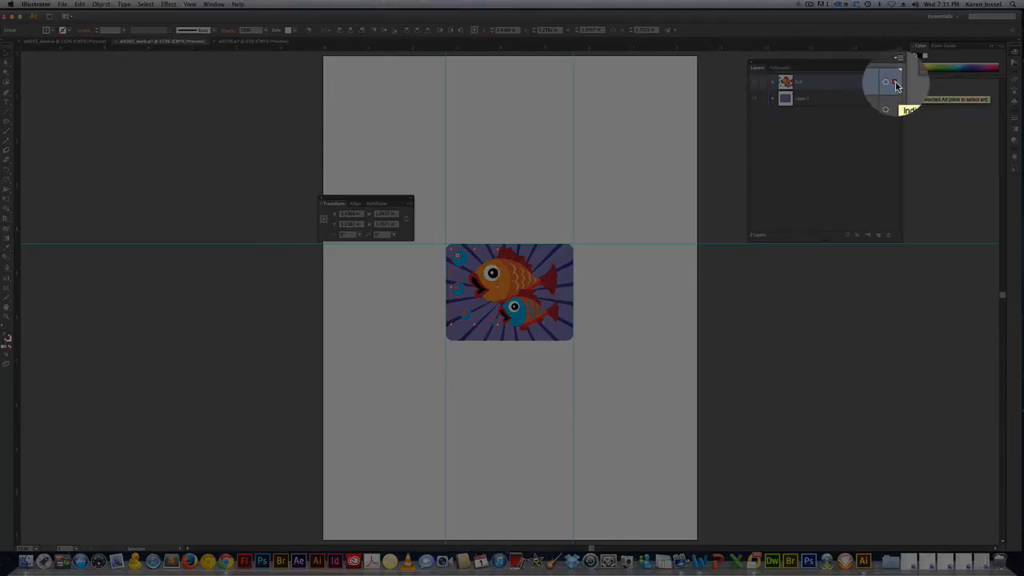
drag(895, 84, 895, 100)
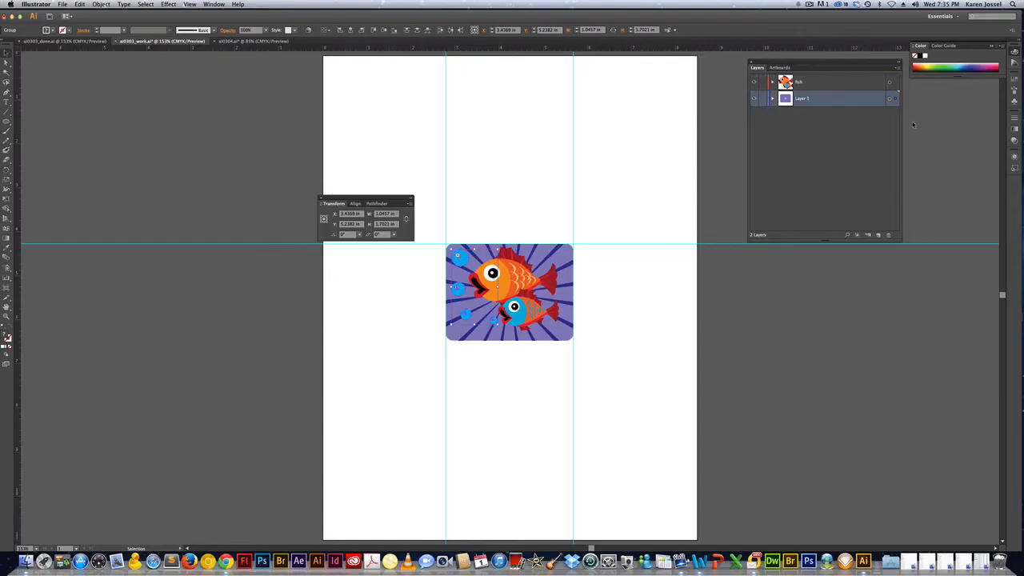
click(755, 82)
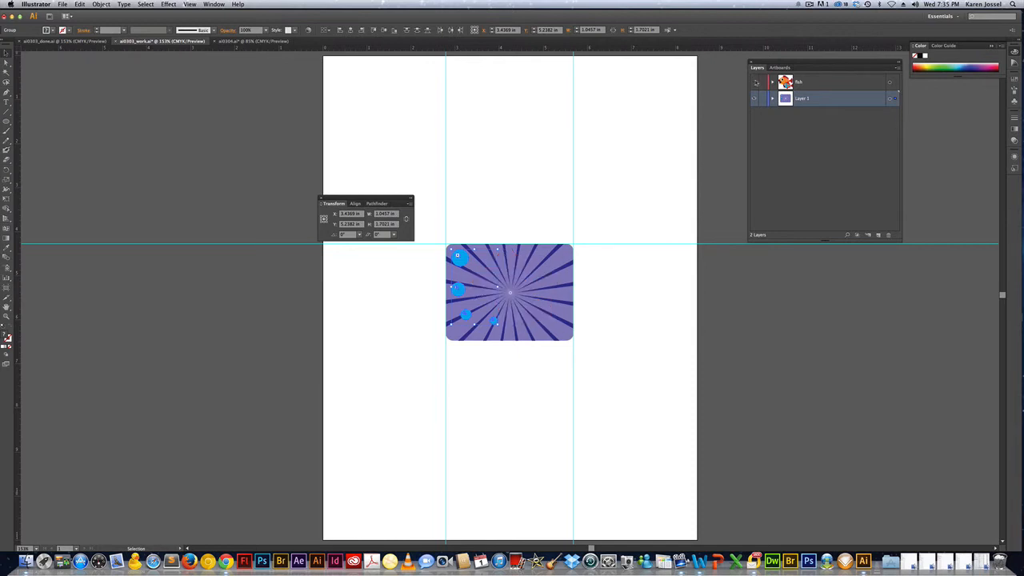
click(755, 82)
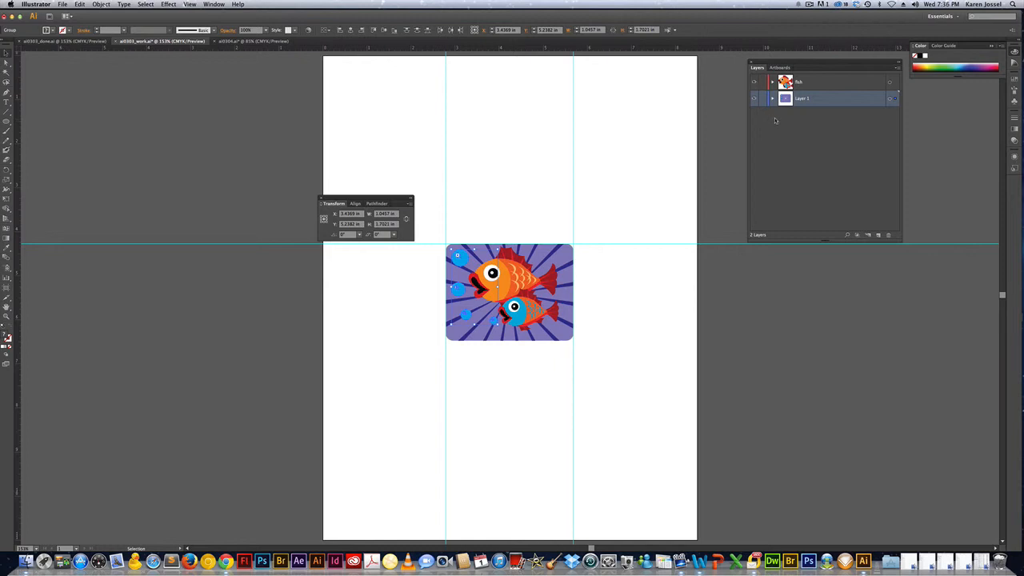
click(560, 263)
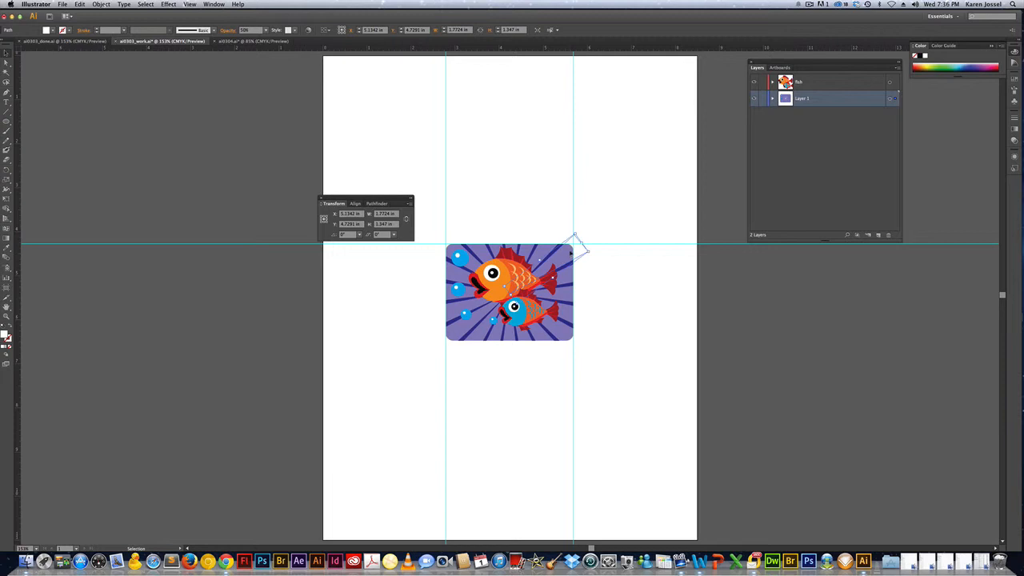
click(547, 249)
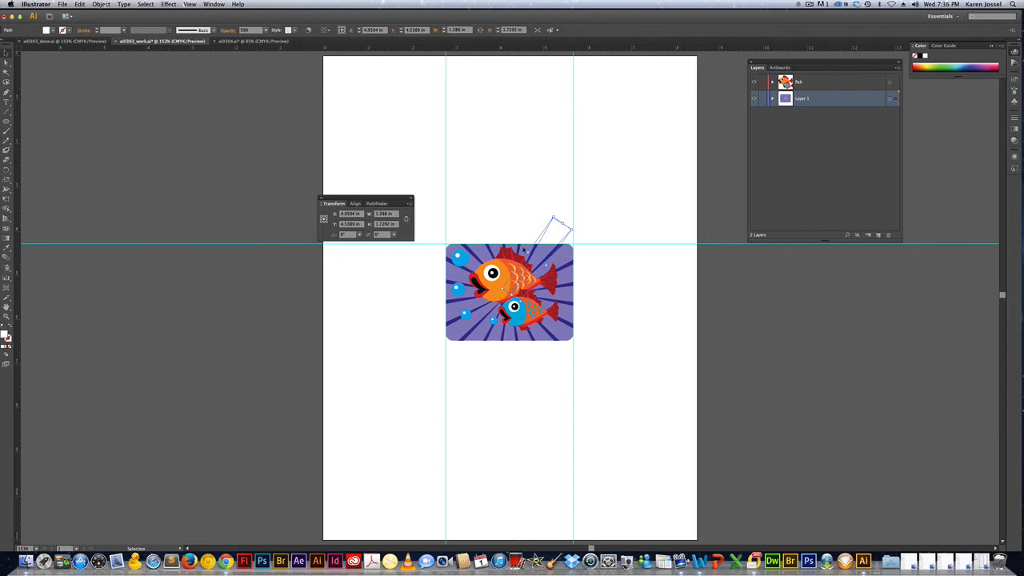
click(525, 250)
click(513, 249)
click(595, 225)
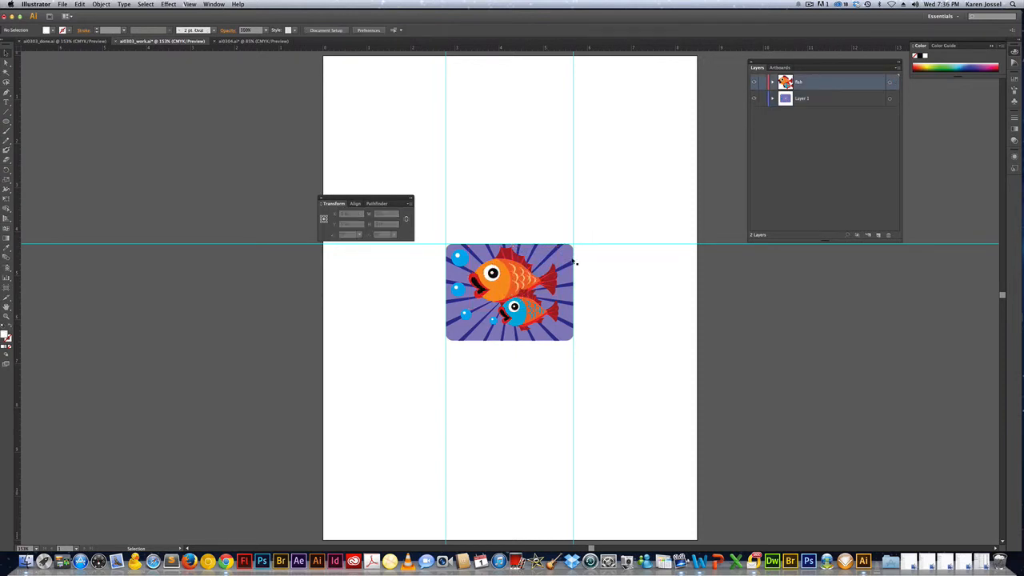
- Select all the sunburst rays around the fish background and group them
click(576, 239)
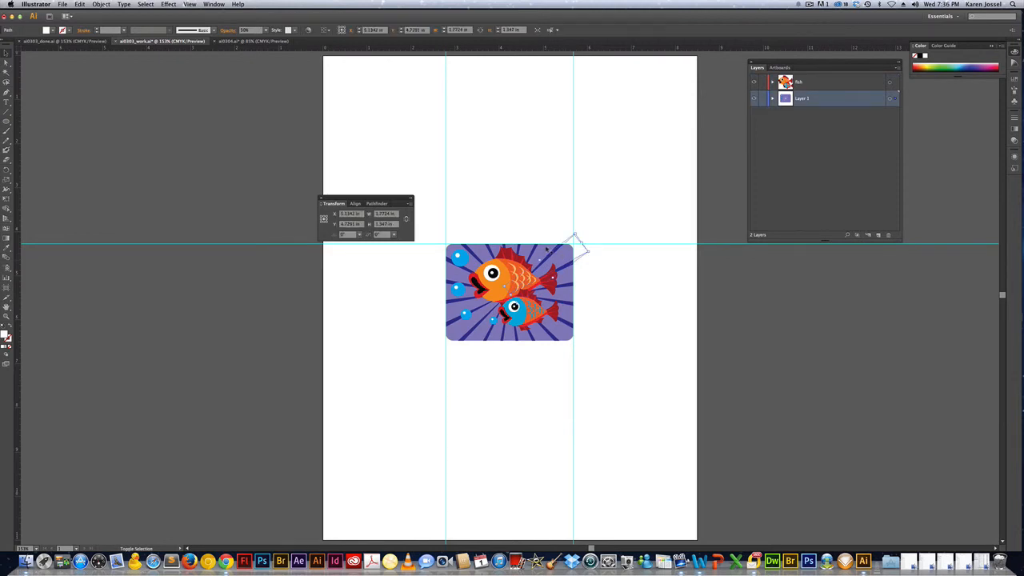
shift+click(546, 249)
shift+click(525, 249)
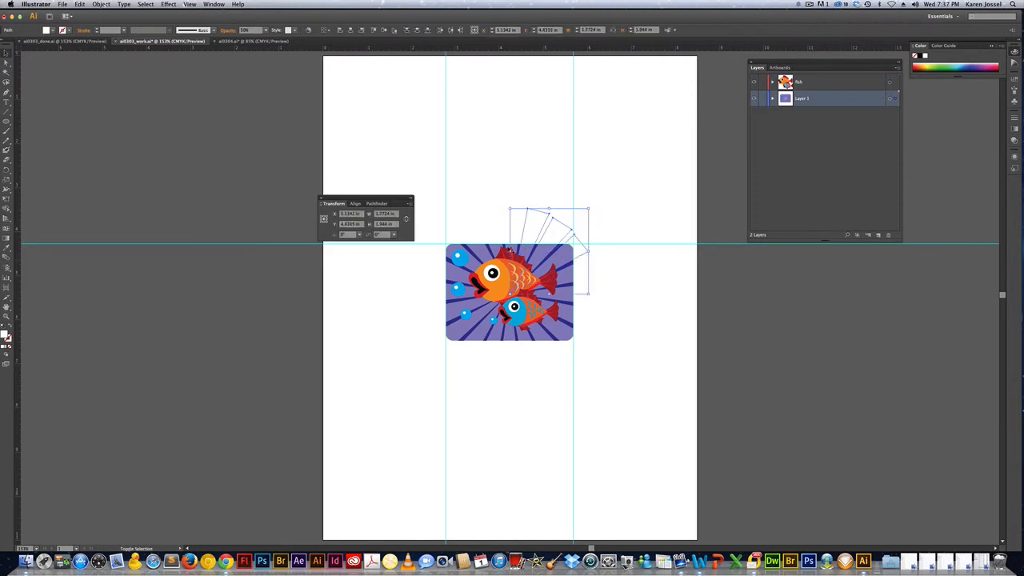
shift+click(510, 249)
shift+click(498, 249)
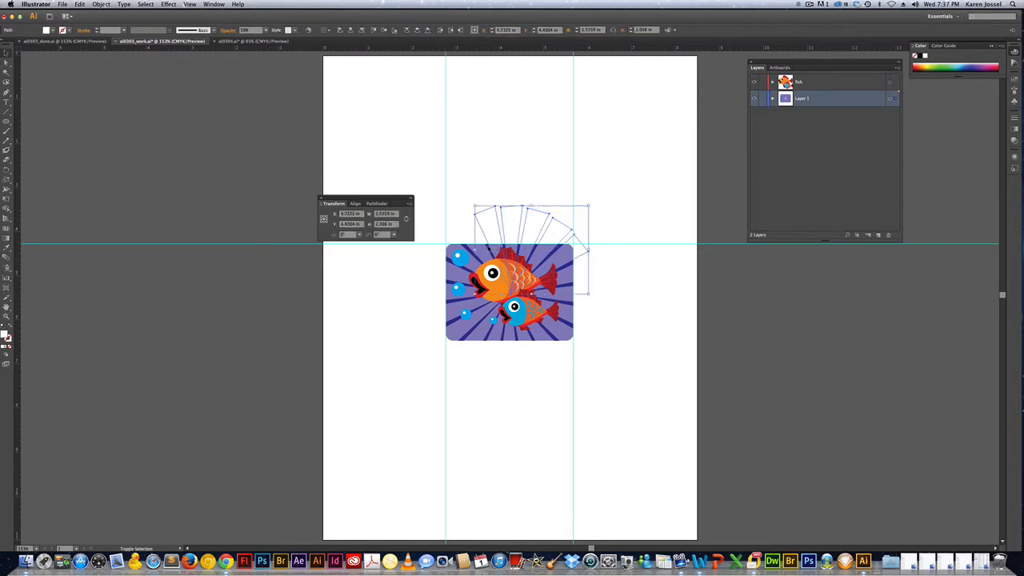
shift+click(460, 249)
shift+click(449, 256)
shift+click(451, 273)
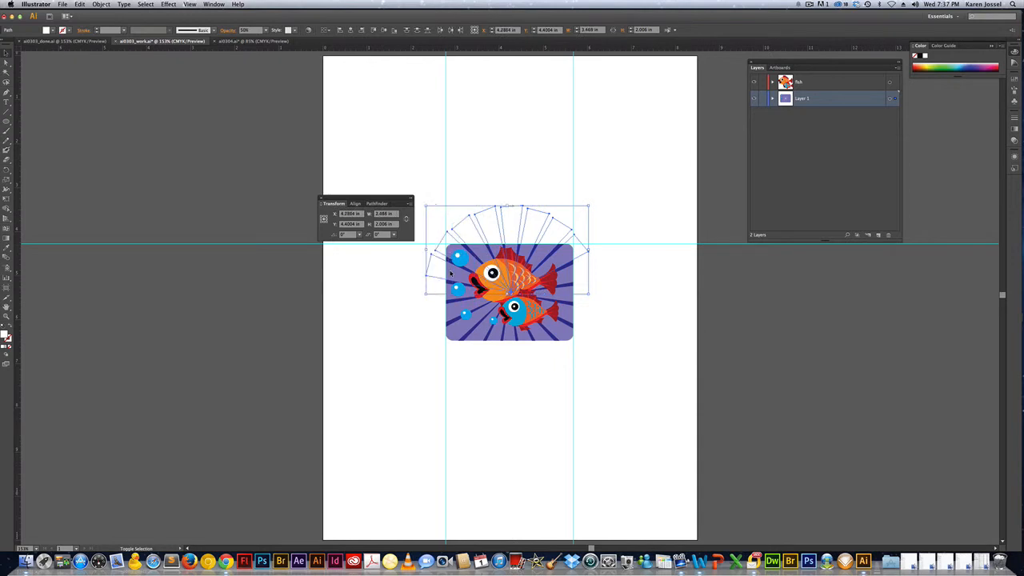
shift+click(450, 301)
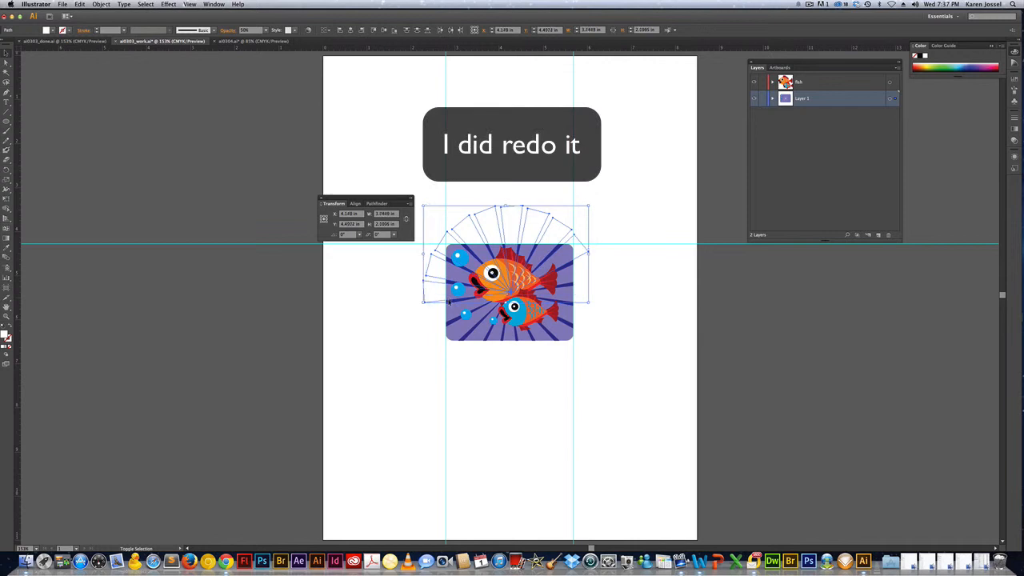
shift+click(462, 336)
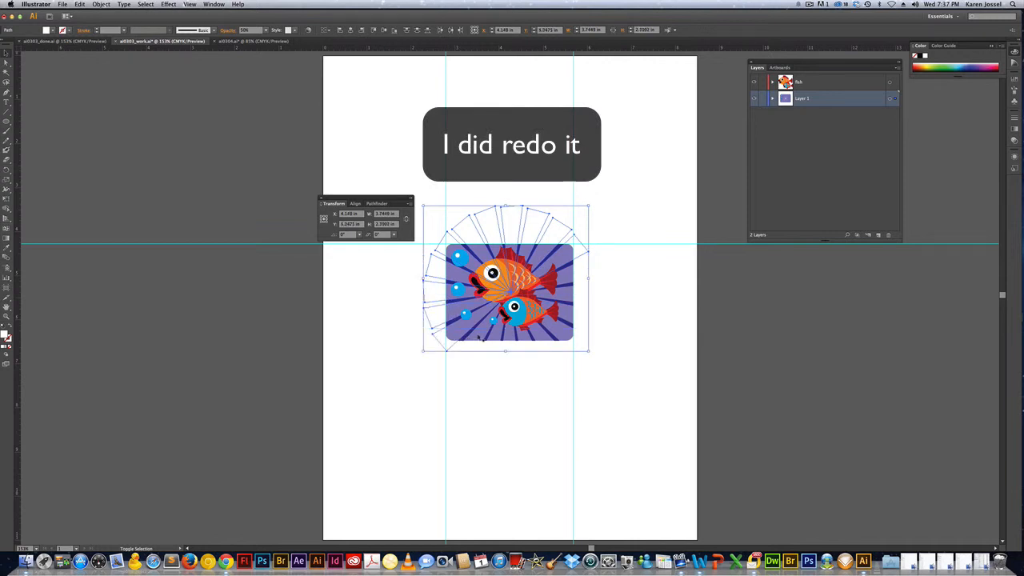
shift+click(478, 338)
shift+click(500, 337)
shift+click(510, 338)
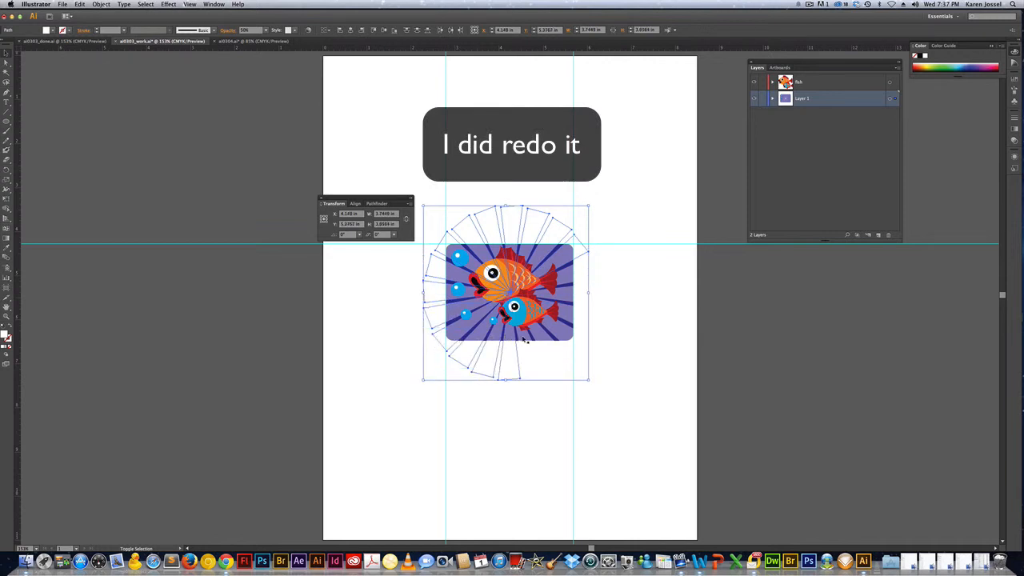
shift+click(526, 340)
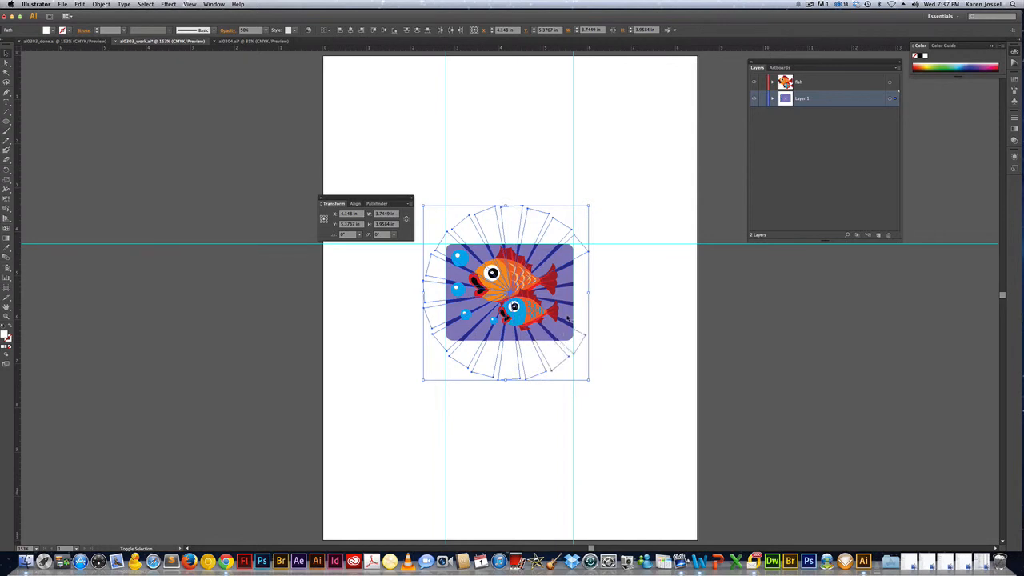
shift+click(583, 336)
shift+click(574, 300)
shift+click(584, 268)
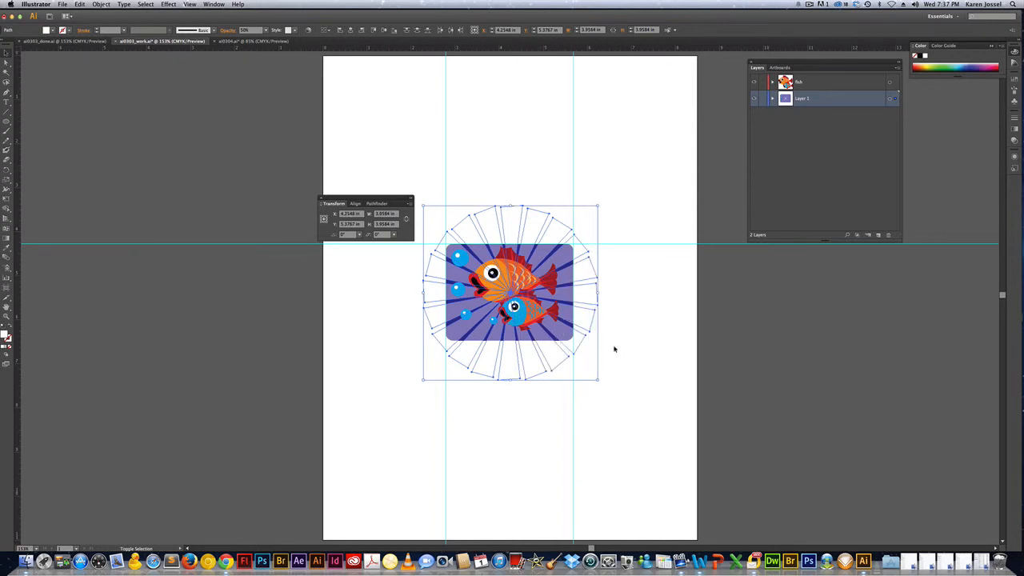
key(a)
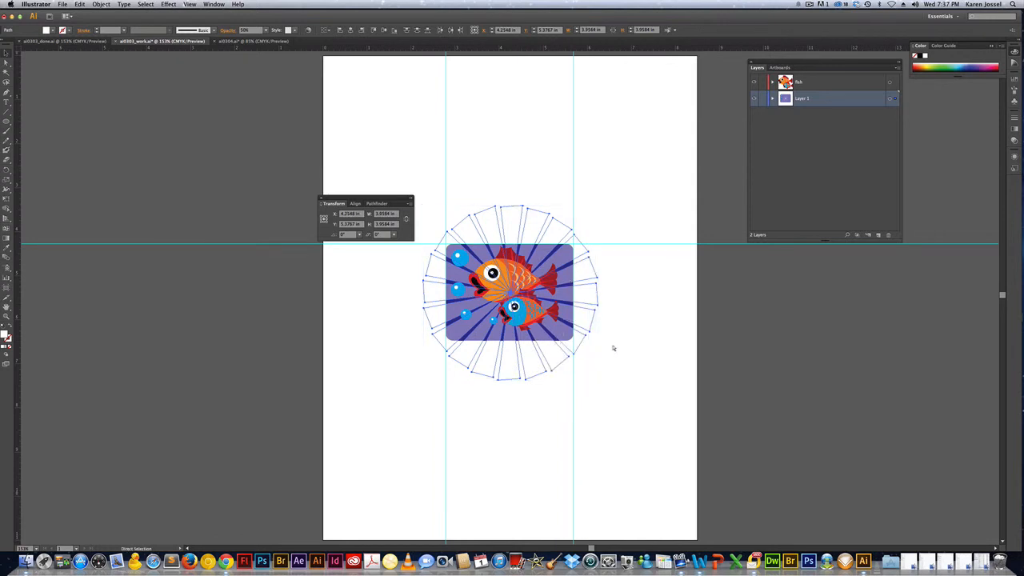
key(v)
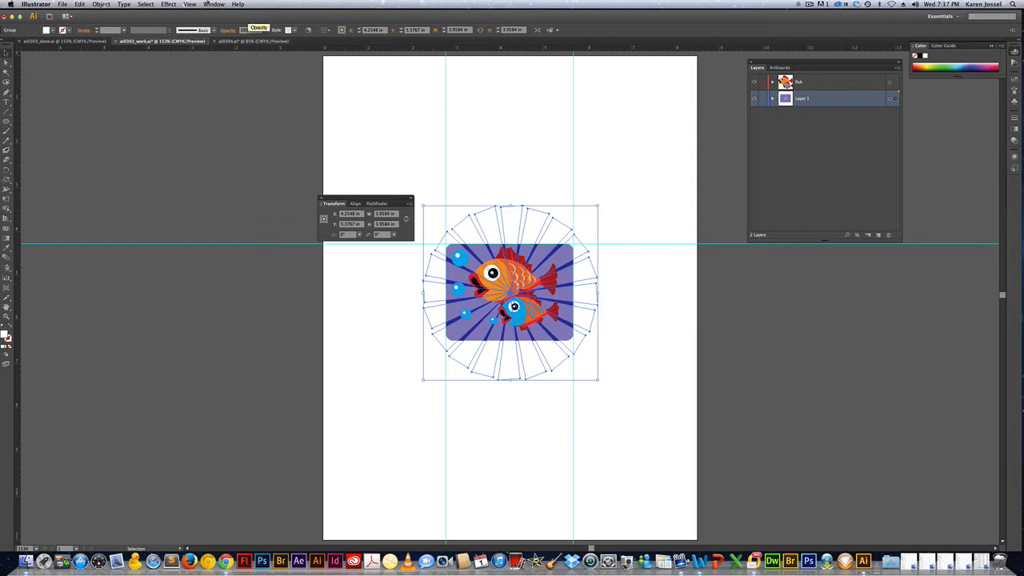
- Bring the sunburst group to the front of Layer 1 so its rays overlap the bubbles, and deselect it
click(101, 4)
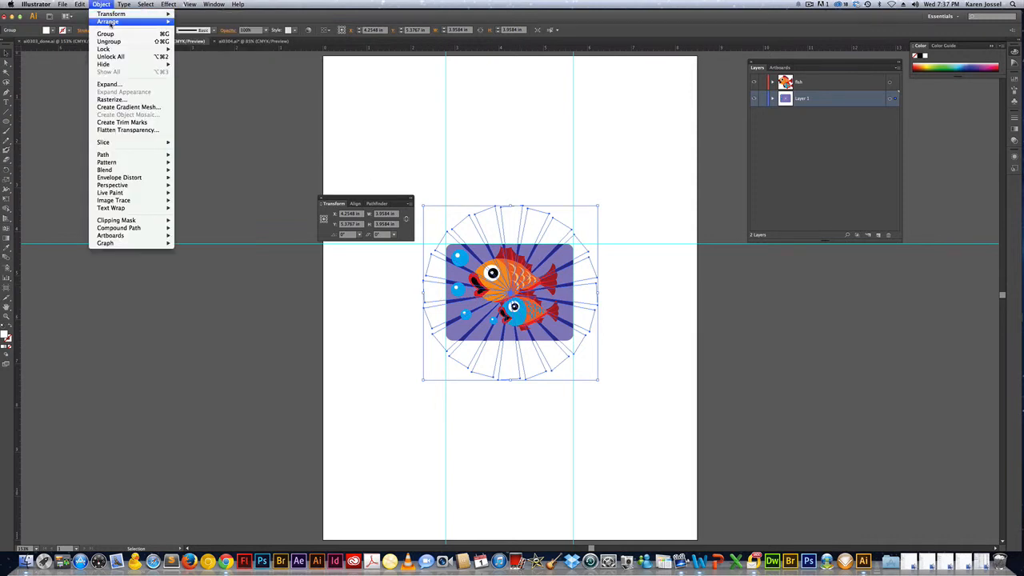
mouse_move(128, 22)
click(213, 28)
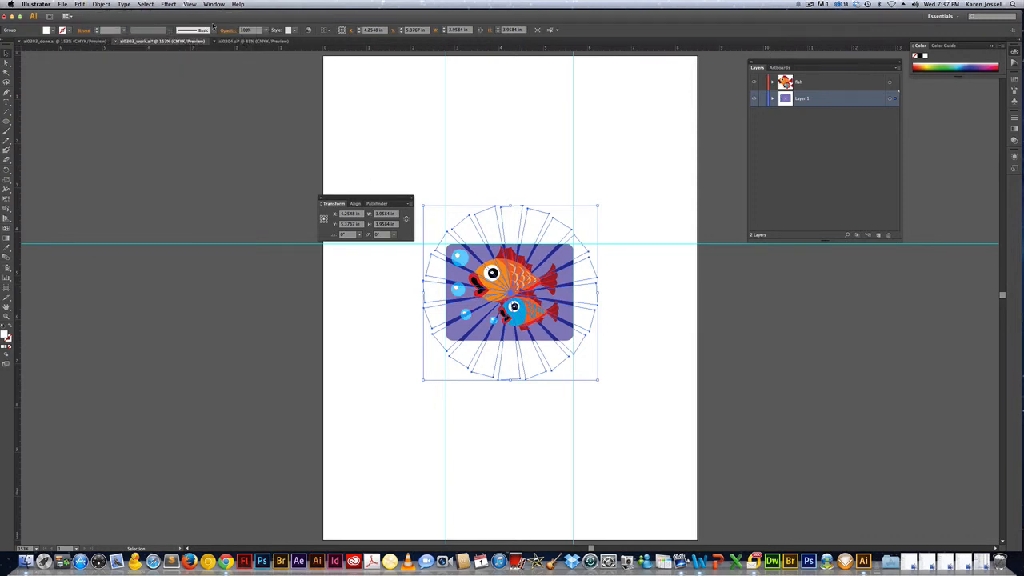
click(476, 177)
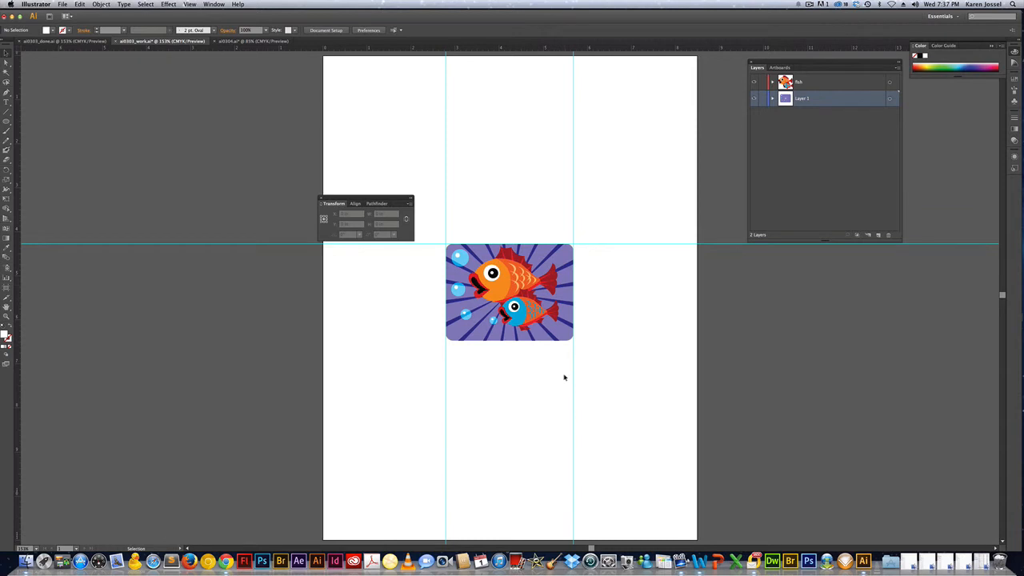
key(a)
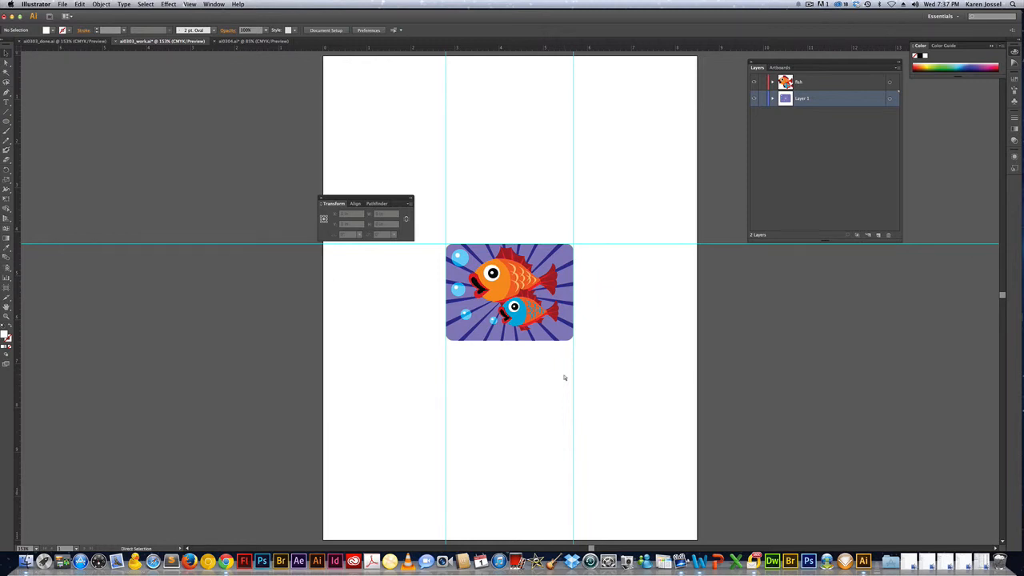